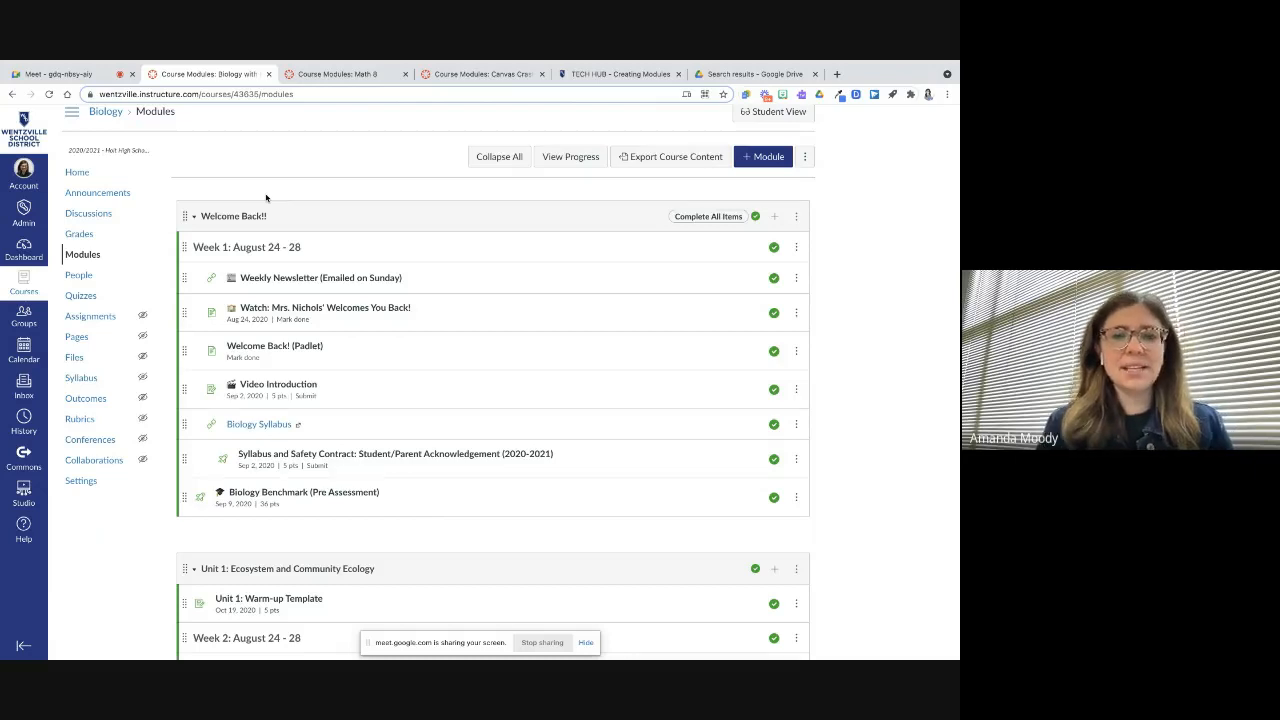
Scroll through the Biology course's modules to review how weekly content is organized
scroll(290, 300, down, 5)
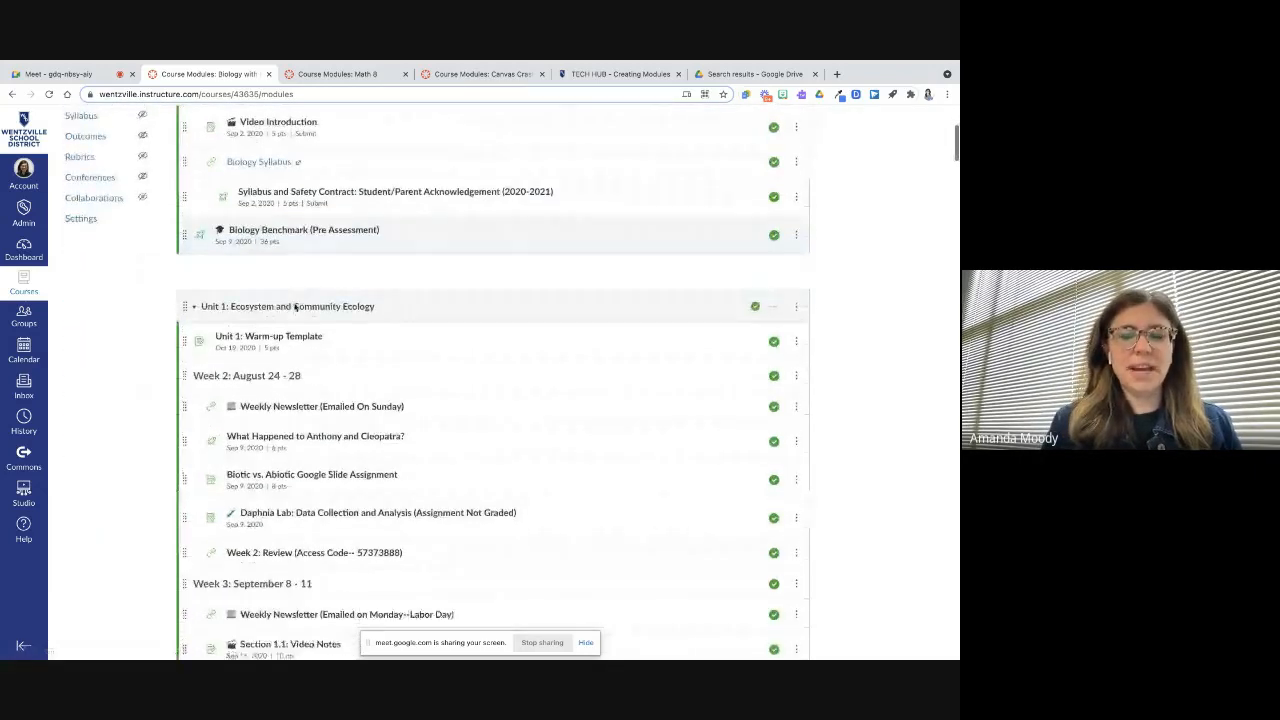
scroll(295, 307, down, 3)
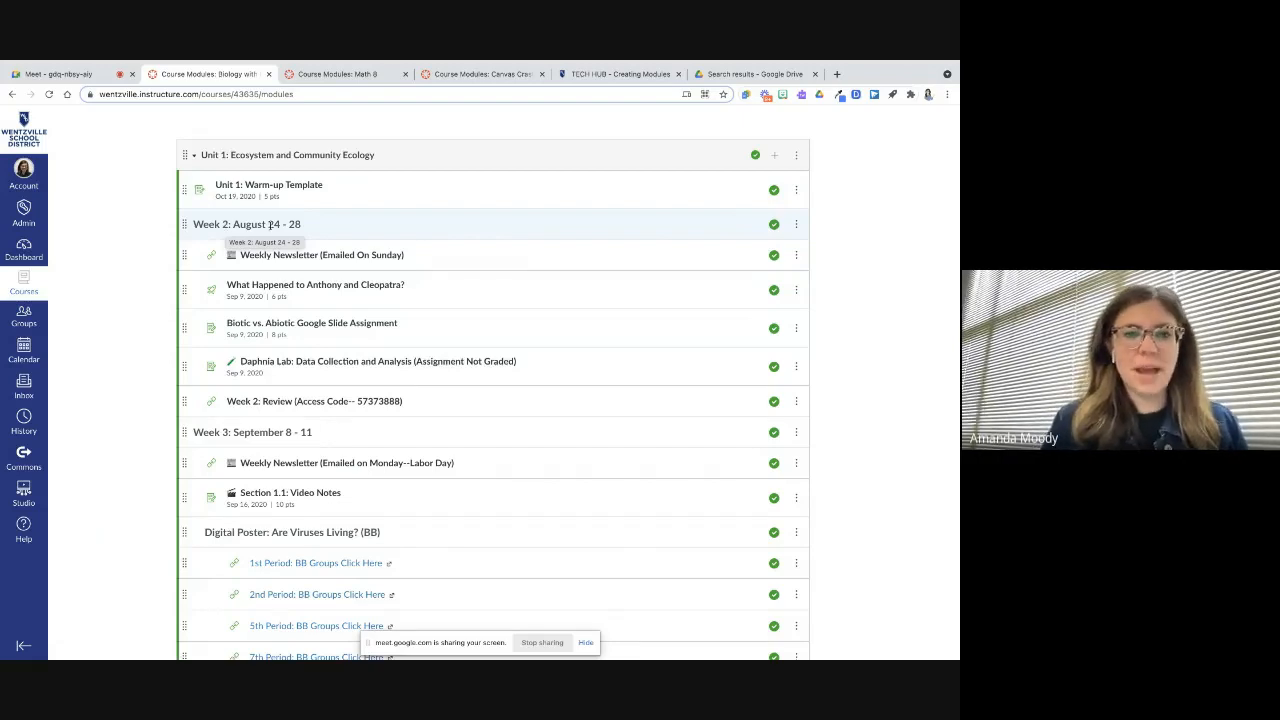
scroll(338, 333, down, 1)
scroll(338, 336, up, 1)
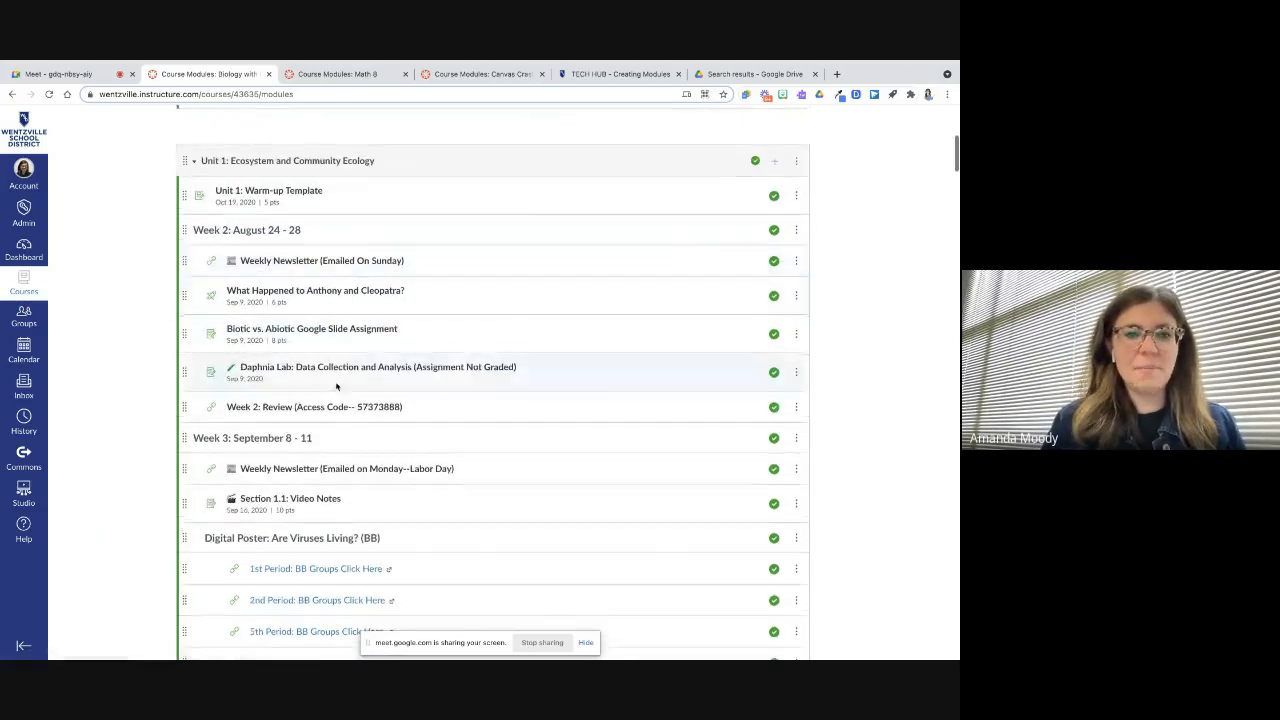
scroll(336, 366, down, 1)
scroll(324, 416, down, 2)
scroll(323, 415, down, 10)
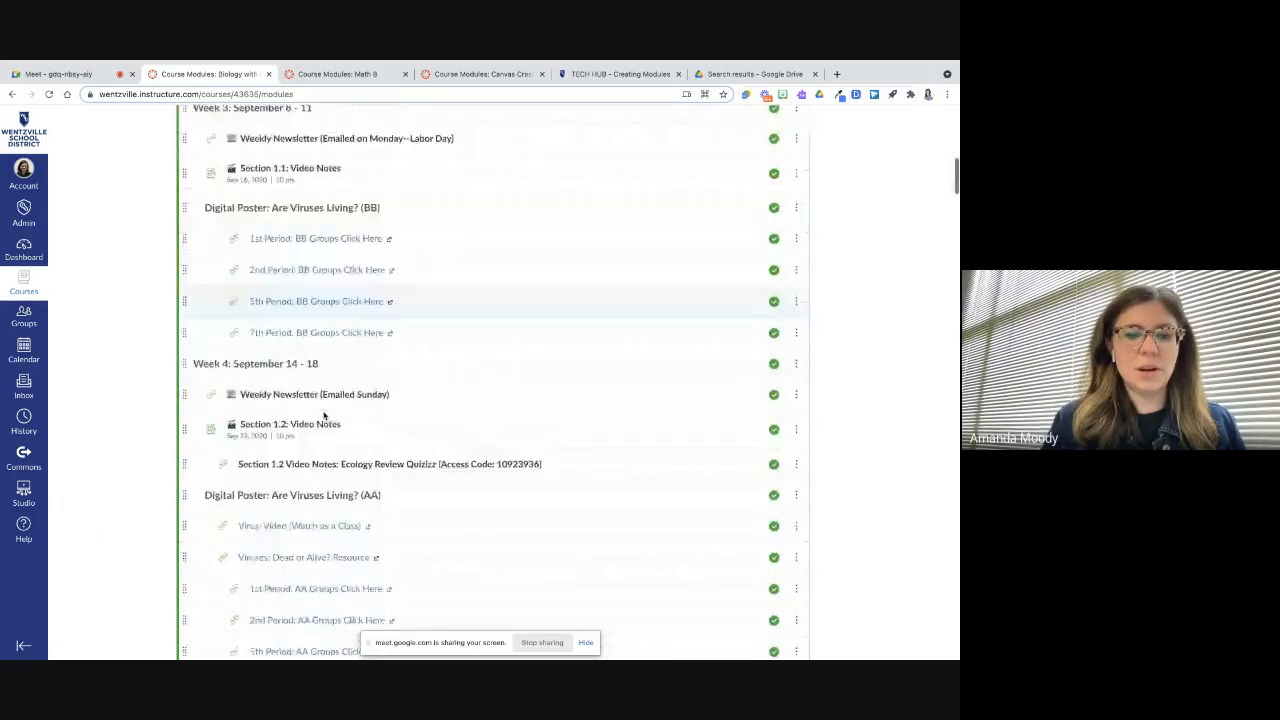
scroll(323, 415, down, 4)
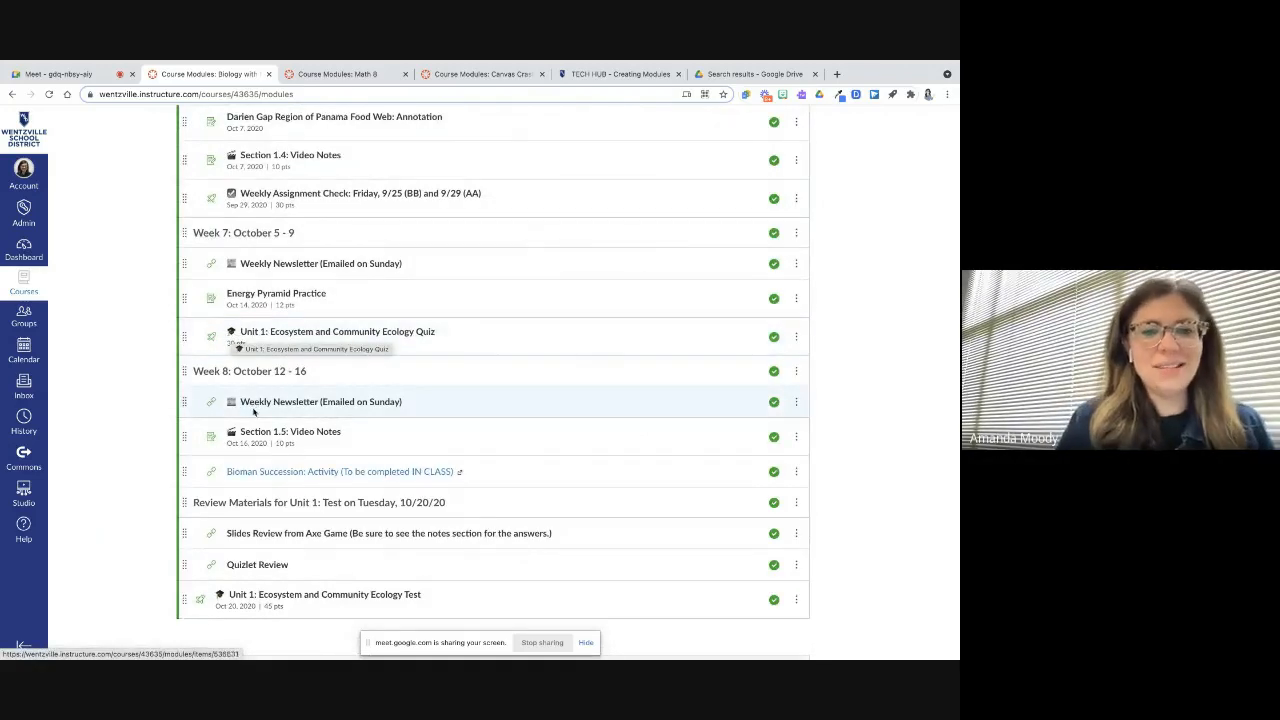
scroll(282, 490, down, 10)
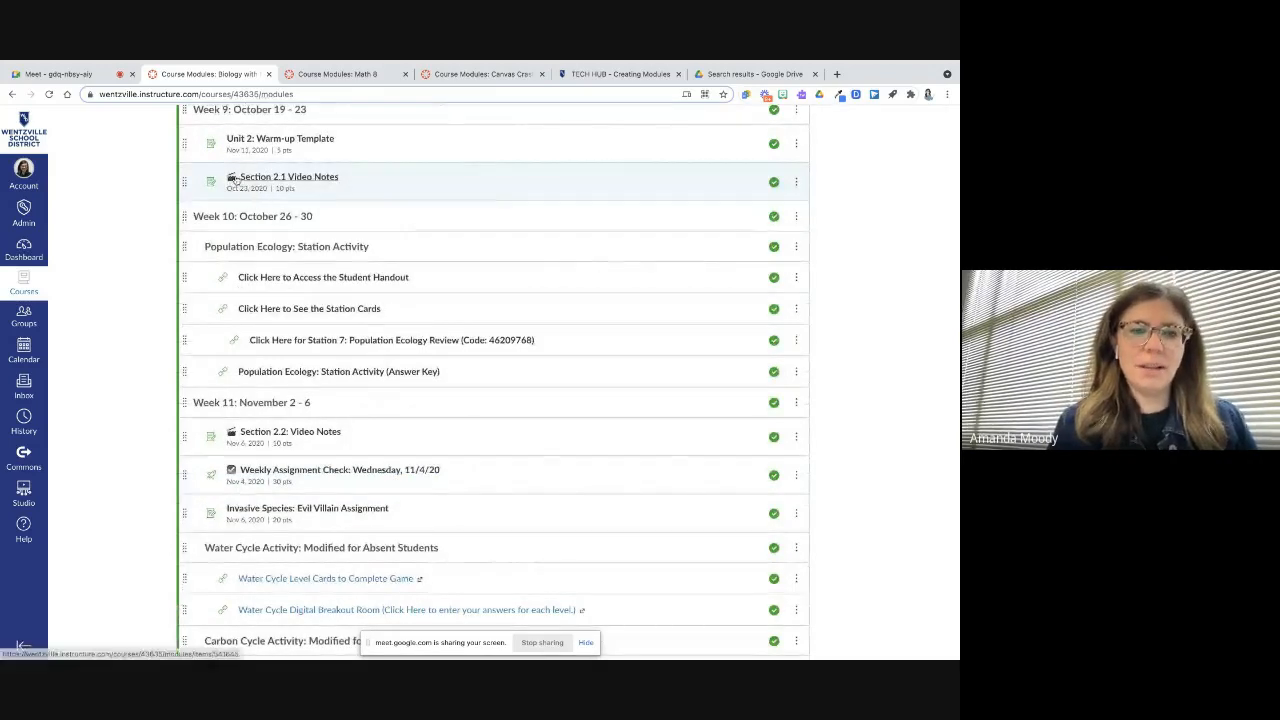
scroll(262, 367, down, 3)
scroll(262, 367, down, 12)
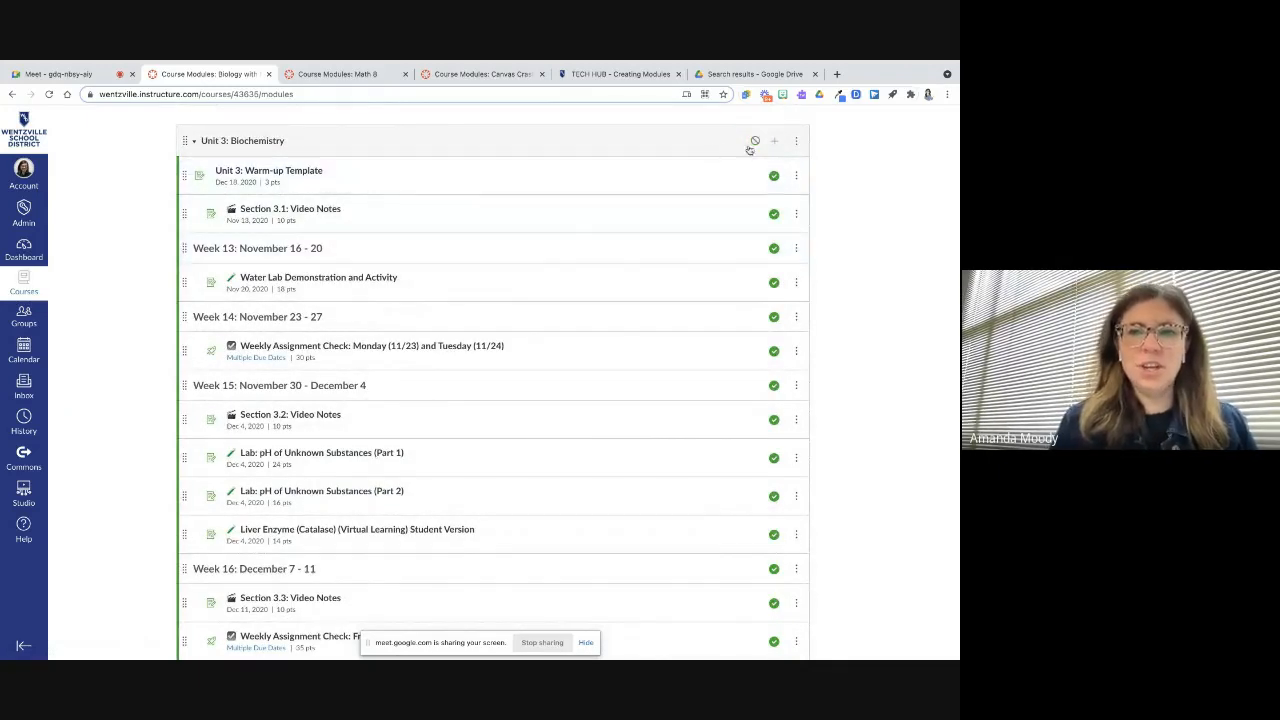
scroll(767, 311, down, 4)
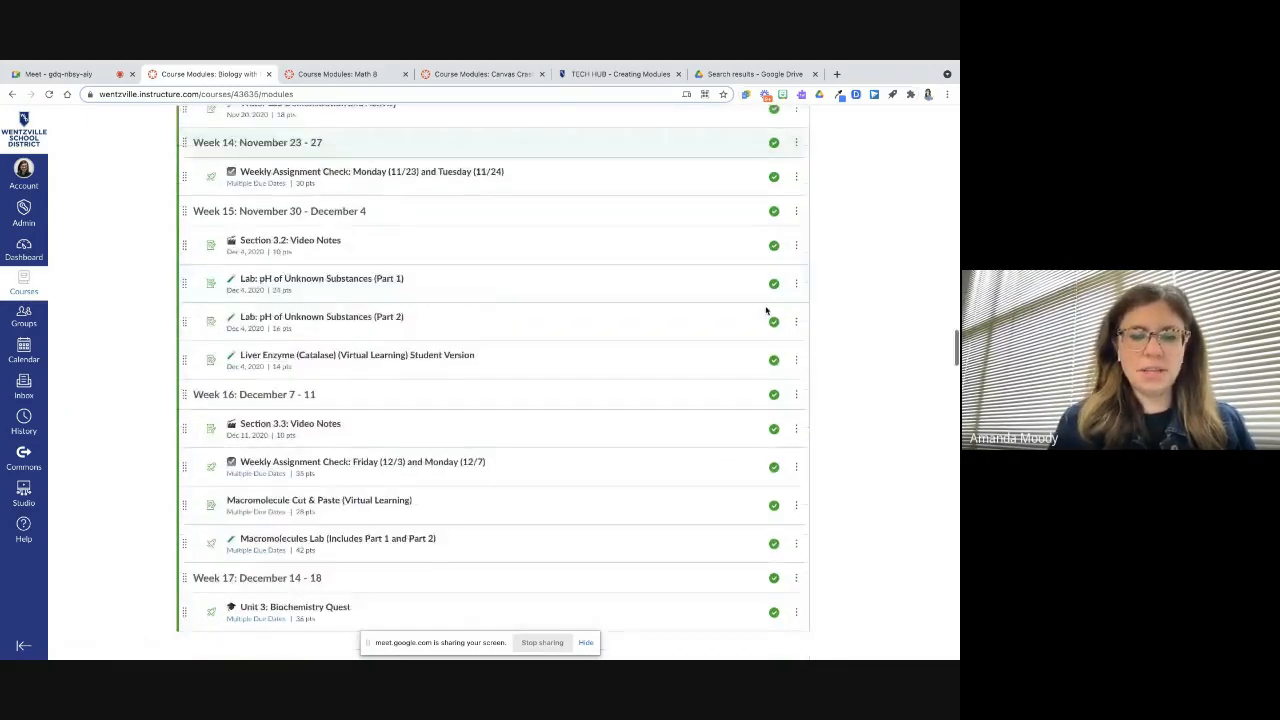
scroll(767, 311, up, 15)
scroll(767, 311, up, 10)
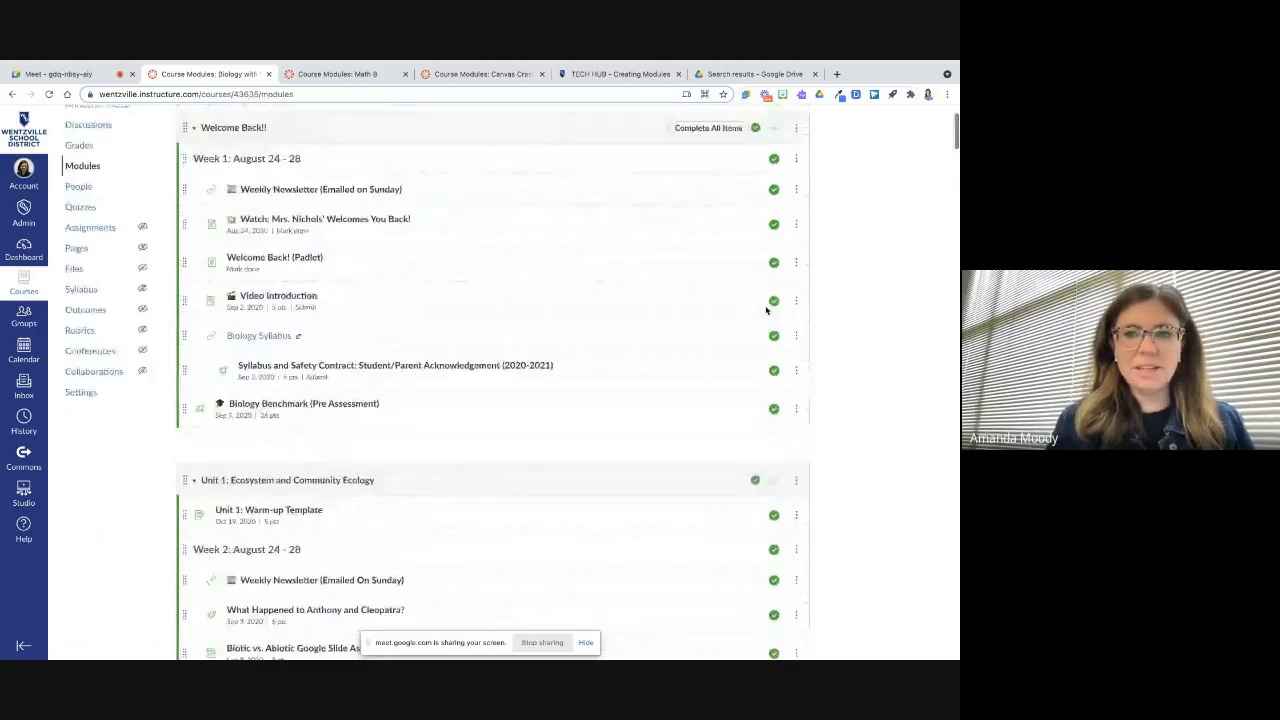
Preview the Biology modules in Student View, scroll through them, and leave Student View
click(786, 128)
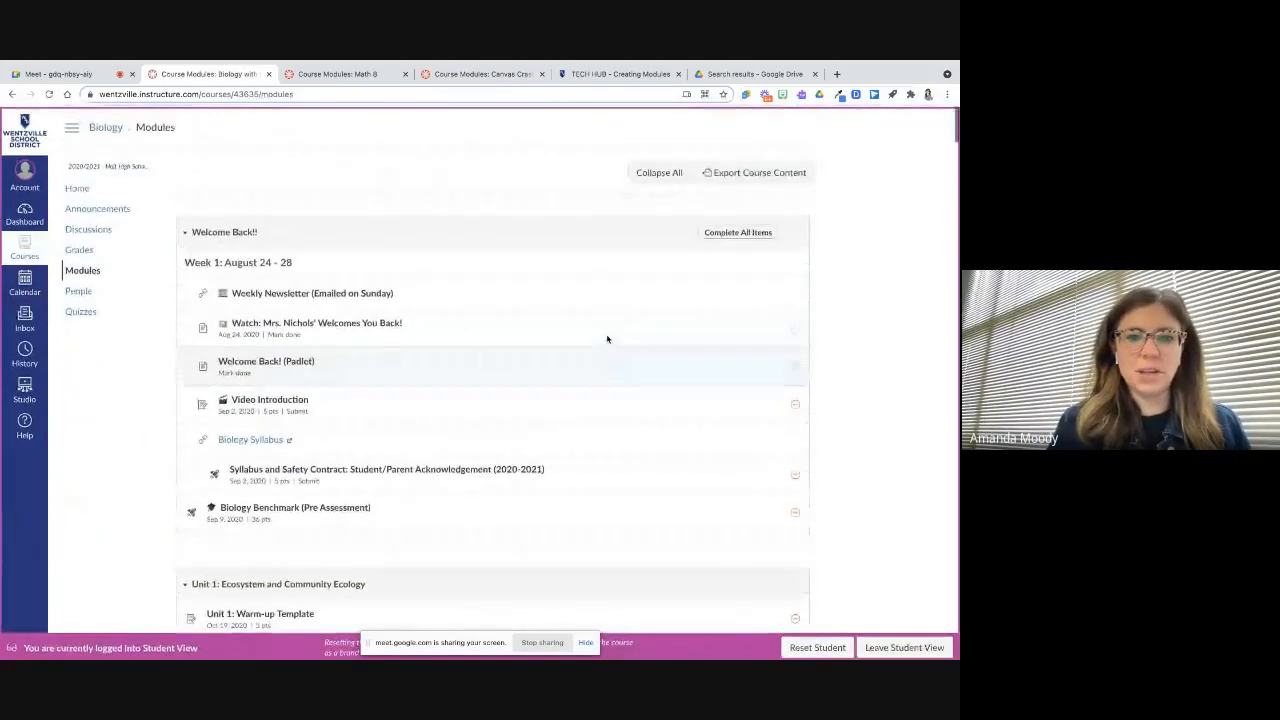
scroll(600, 418, down, 5)
scroll(600, 418, down, 15)
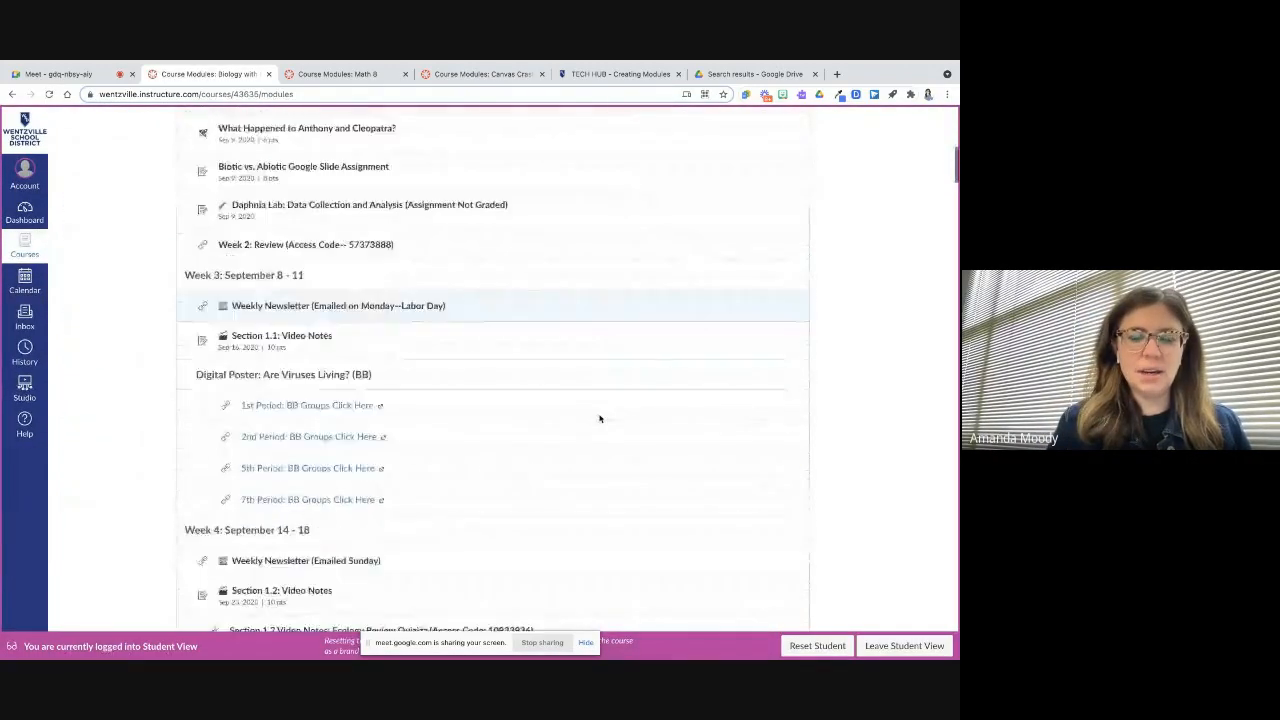
scroll(600, 418, down, 1)
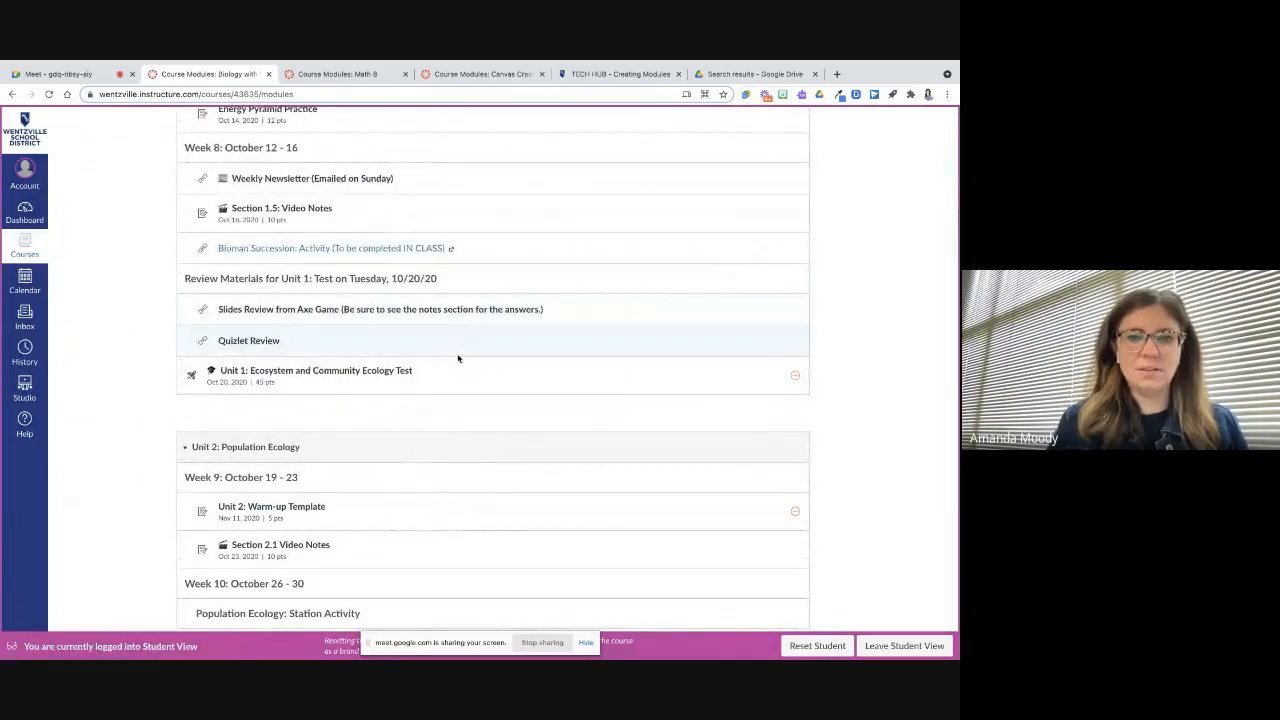
scroll(458, 358, up, 20)
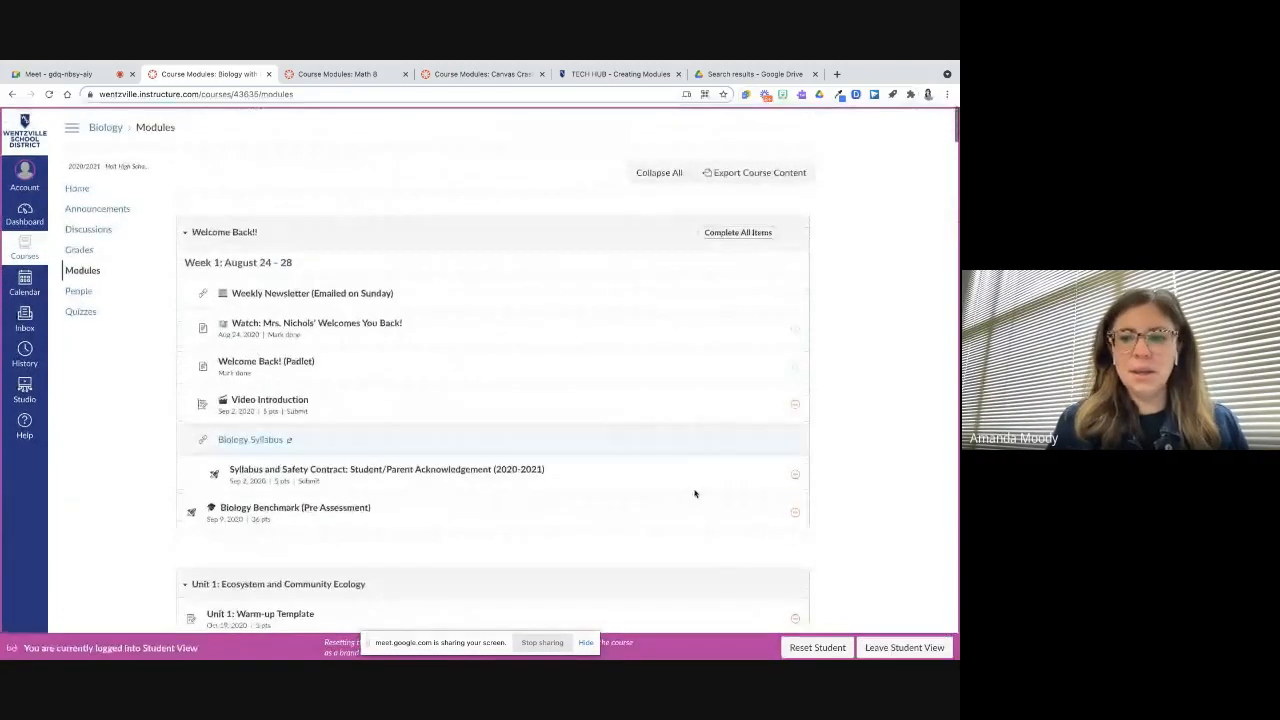
click(900, 645)
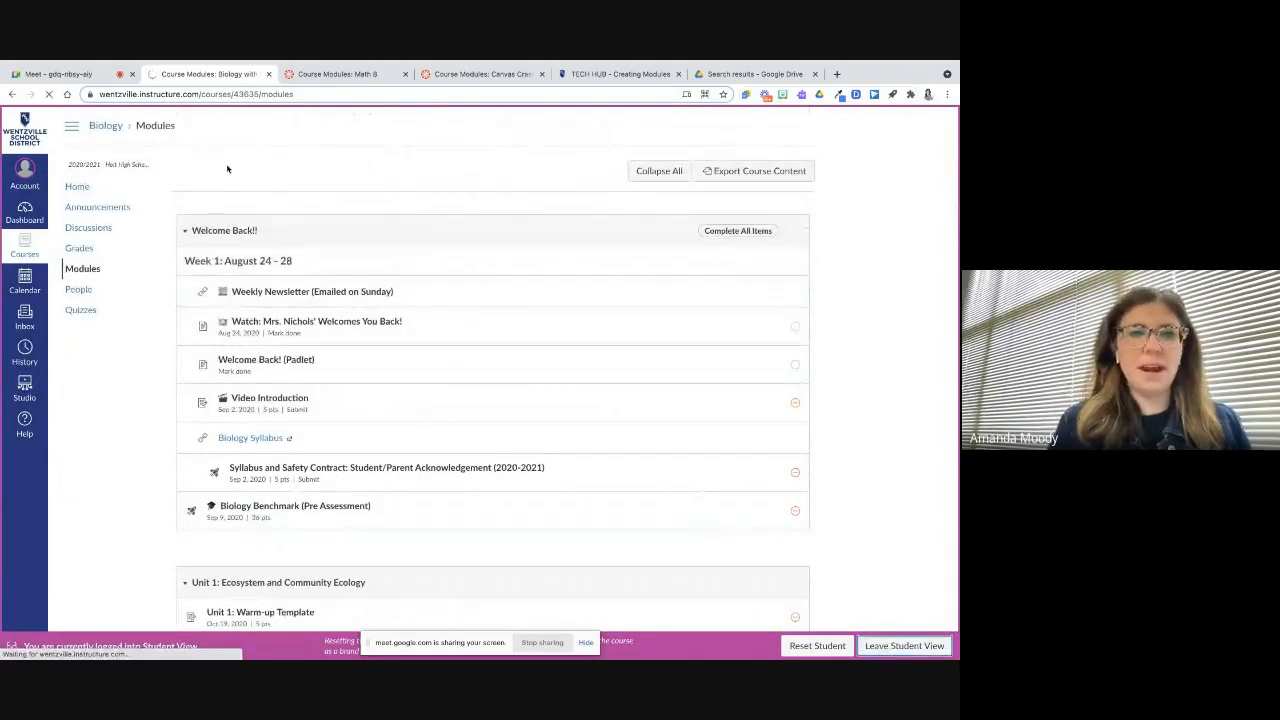
Switch to the Math 8 course tab and scroll through its unit modules
click(320, 76)
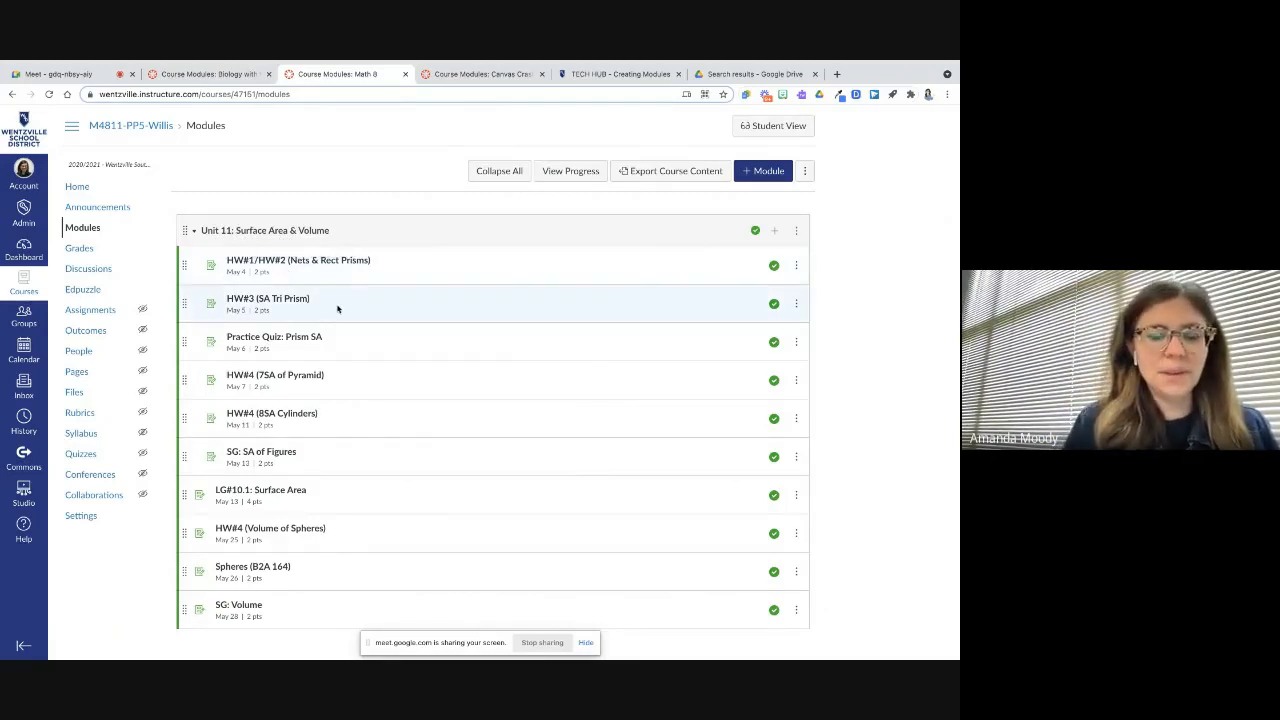
scroll(351, 356, down, 1)
scroll(351, 356, down, 2)
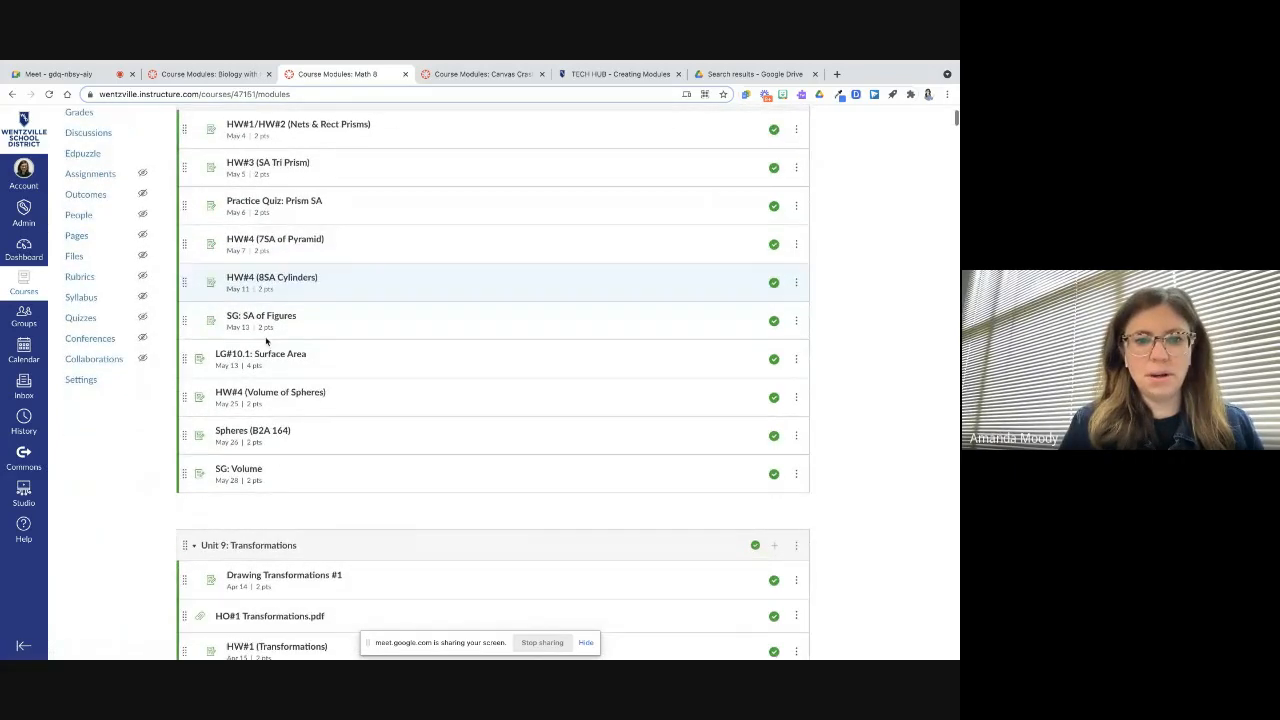
scroll(289, 443, down, 4)
scroll(289, 443, down, 10)
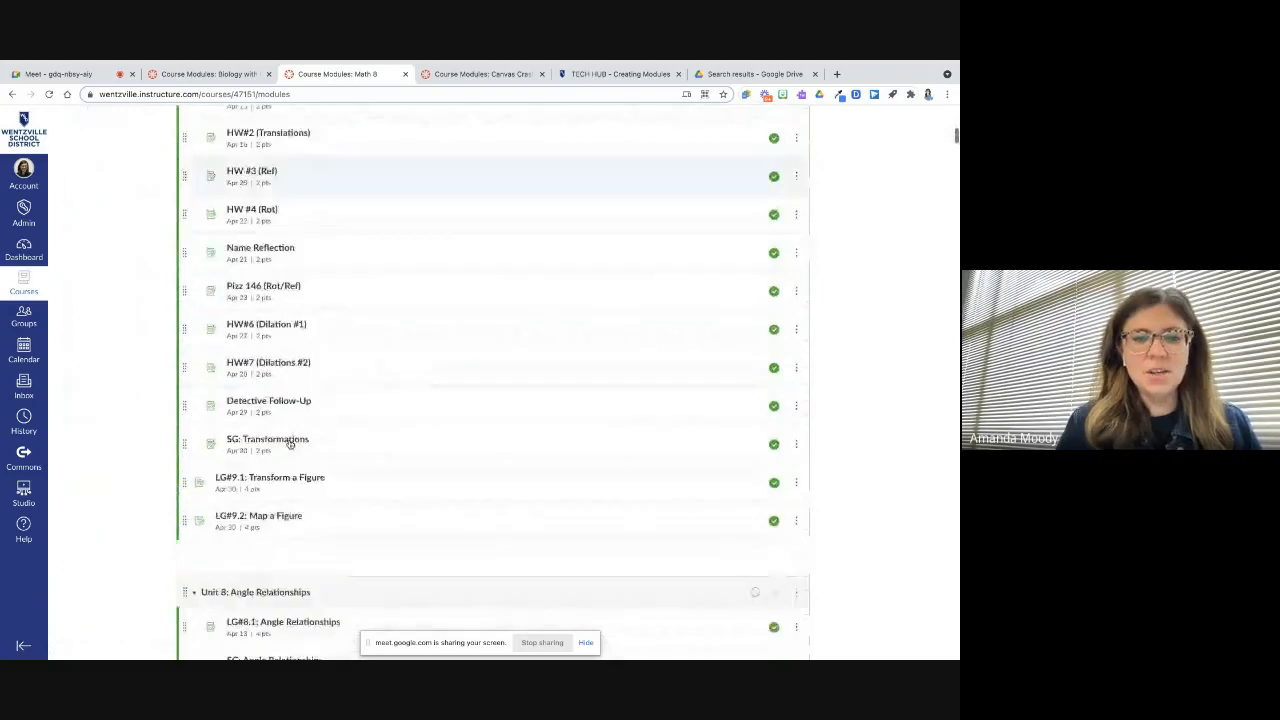
scroll(289, 443, down, 10)
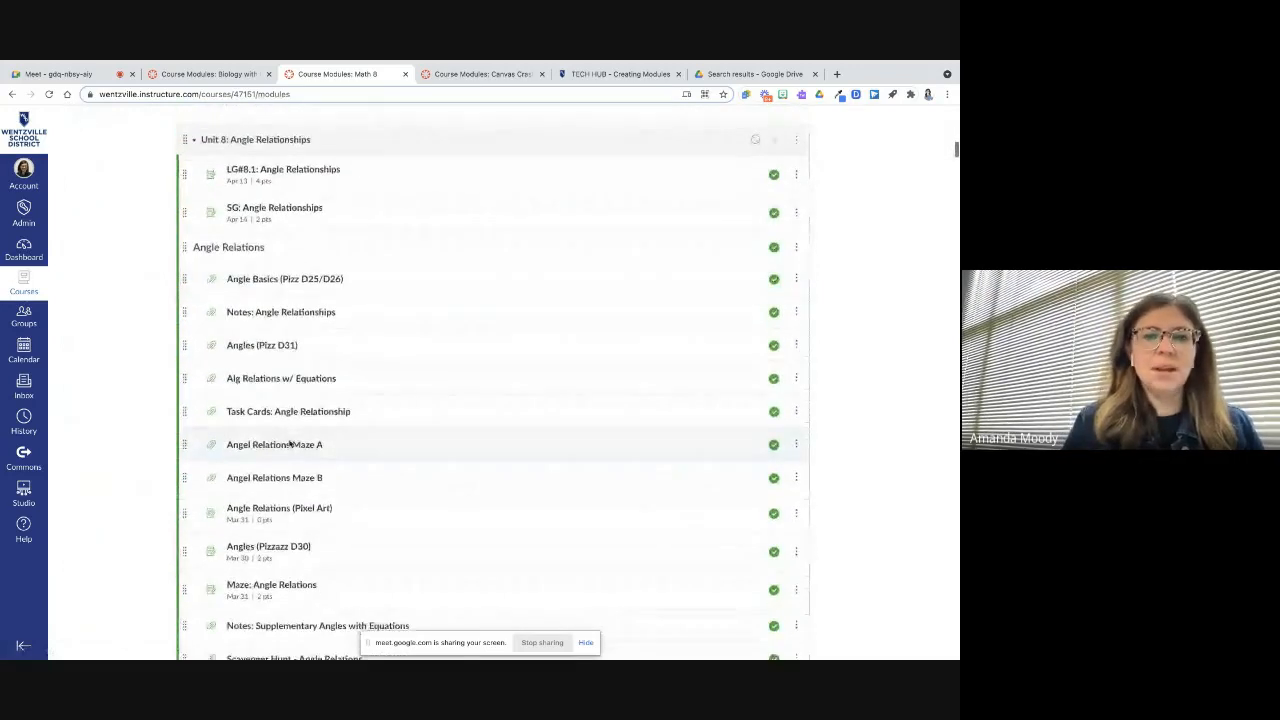
scroll(289, 443, down, 3)
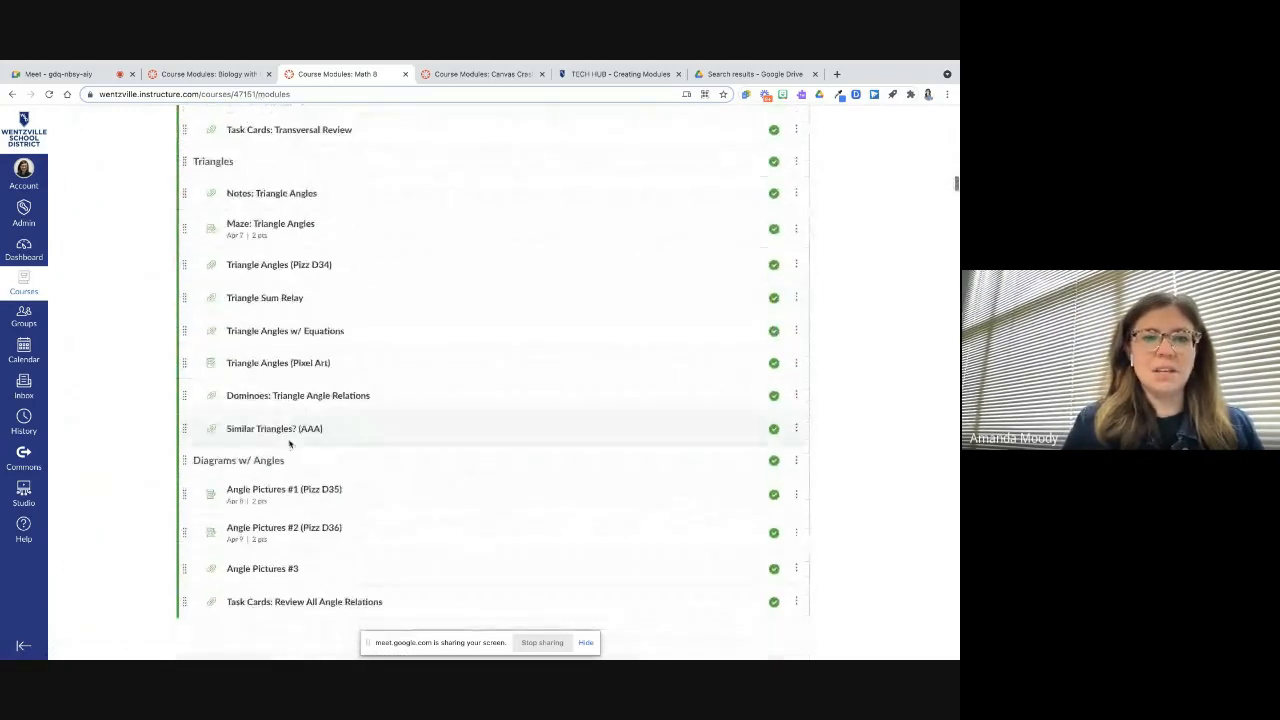
Switch to the Canvas Crash Course tab, open its Modules page, and start adding a new module
click(484, 80)
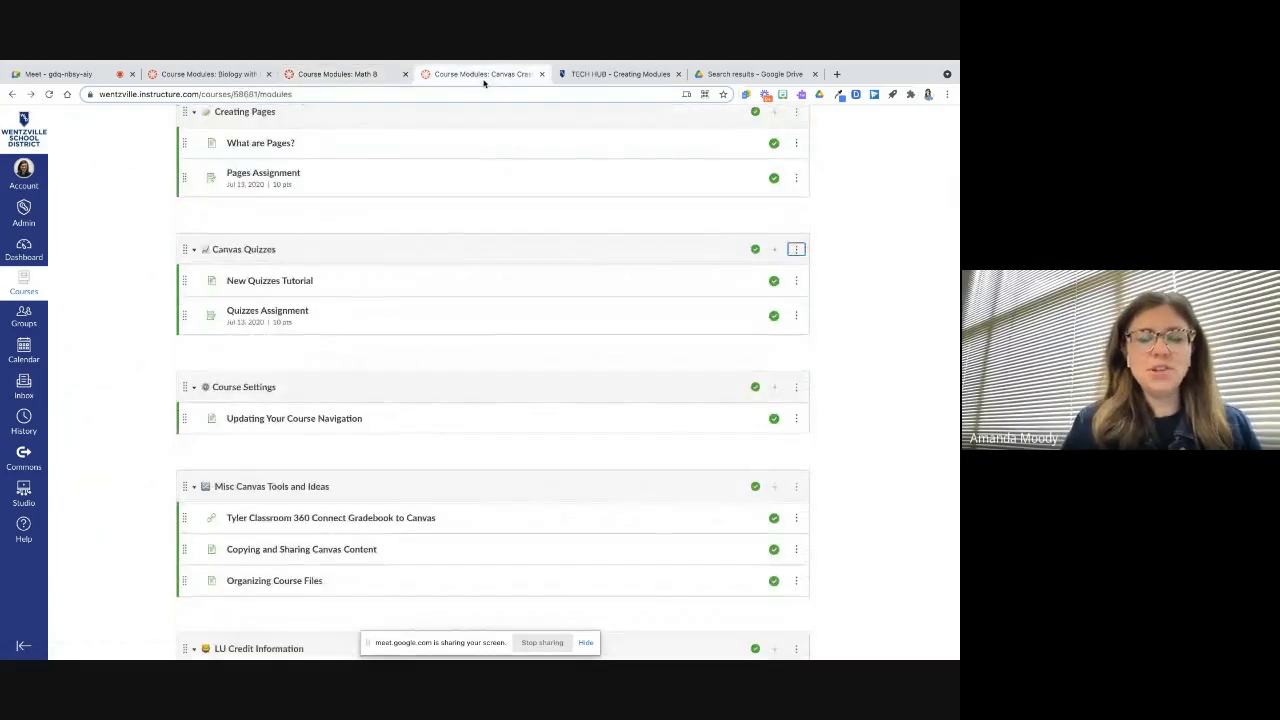
scroll(392, 251, up, 15)
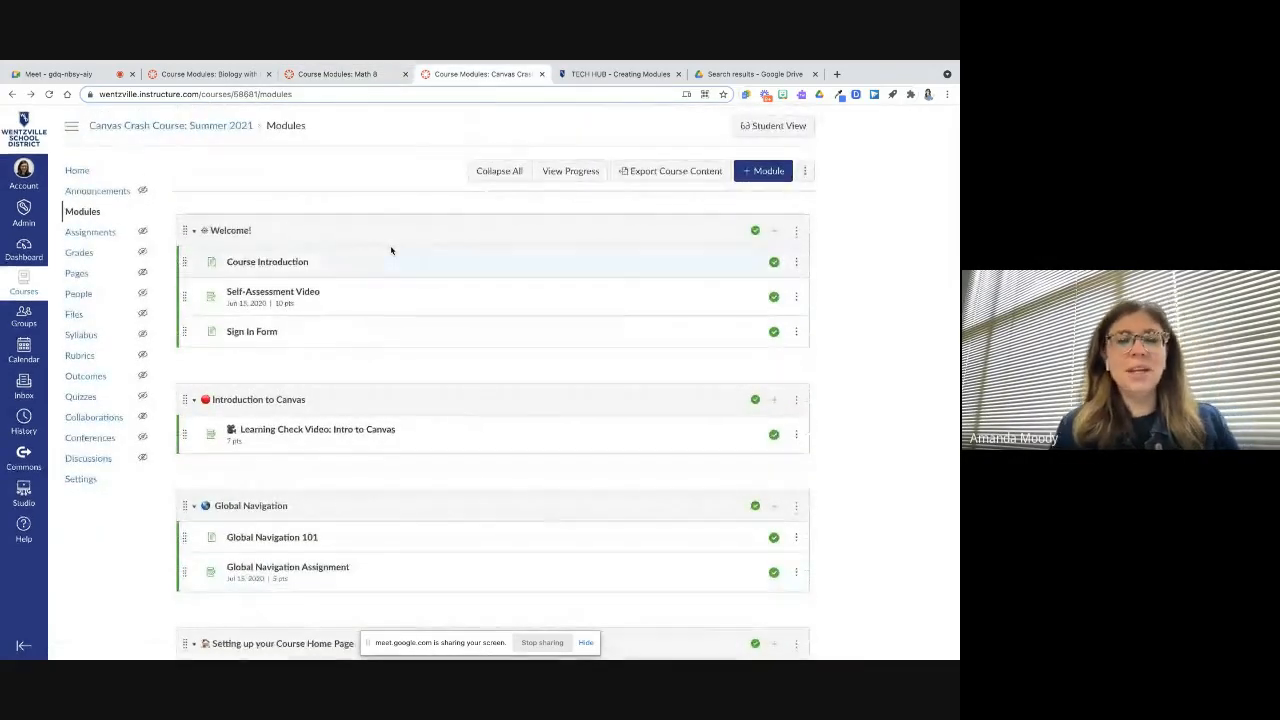
click(88, 214)
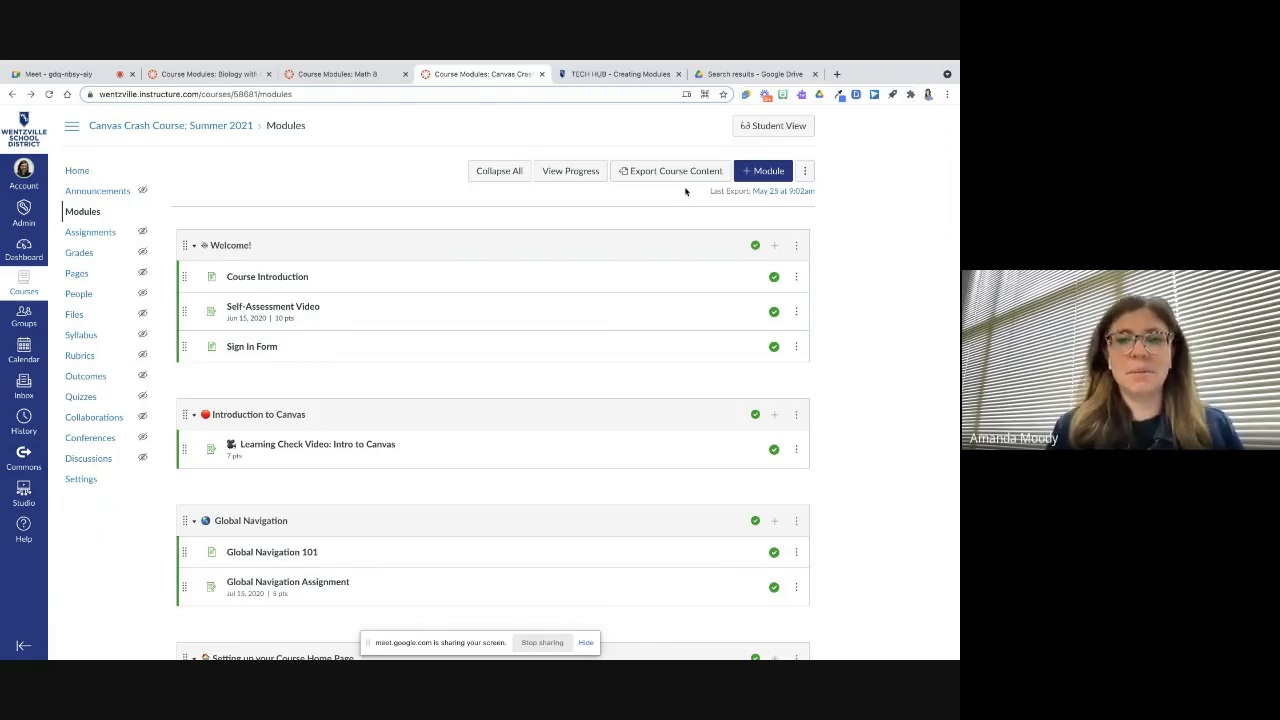
click(745, 175)
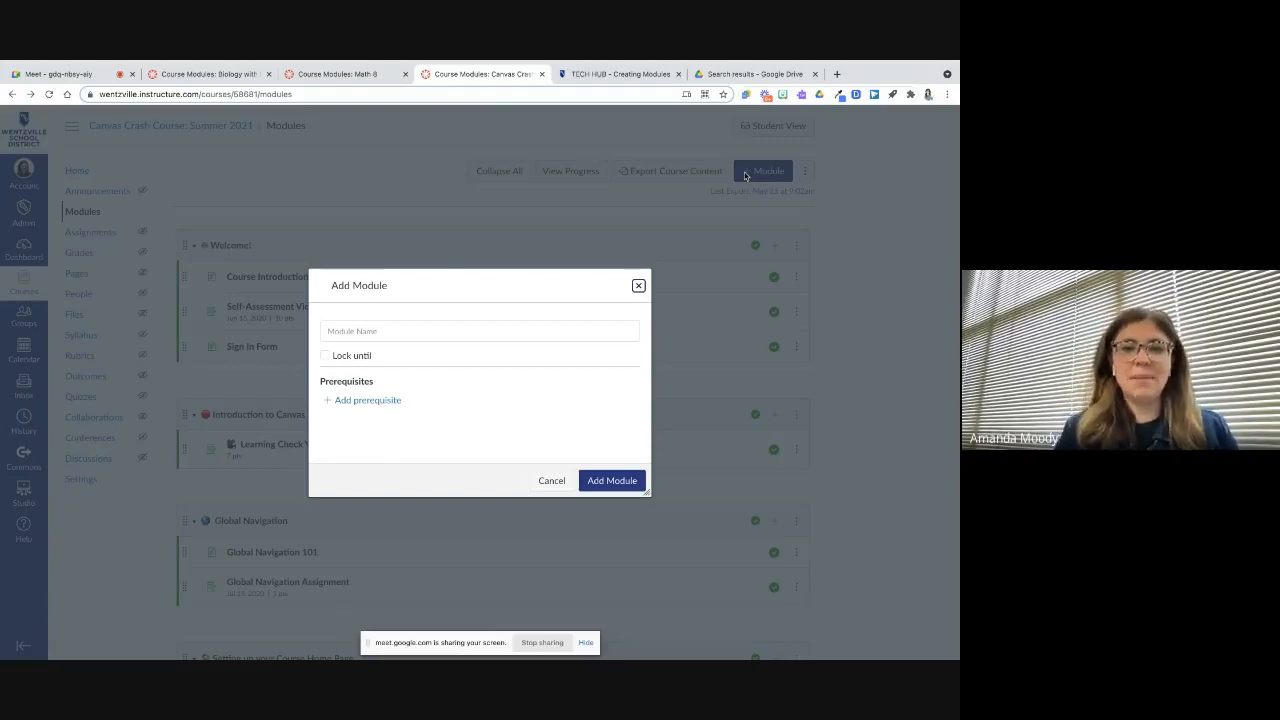
click(434, 328)
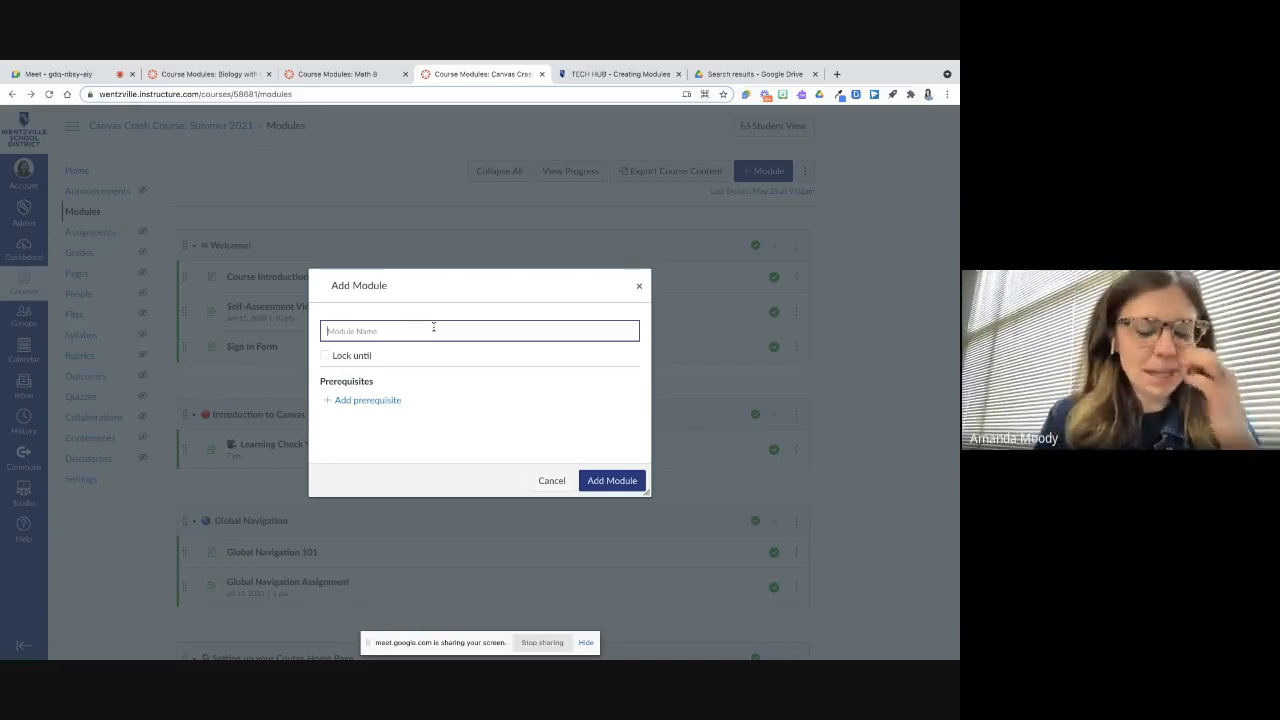
Search the emoji picker for files and insert a folder emoji at the start of the module name
key(ctrl+super+space)
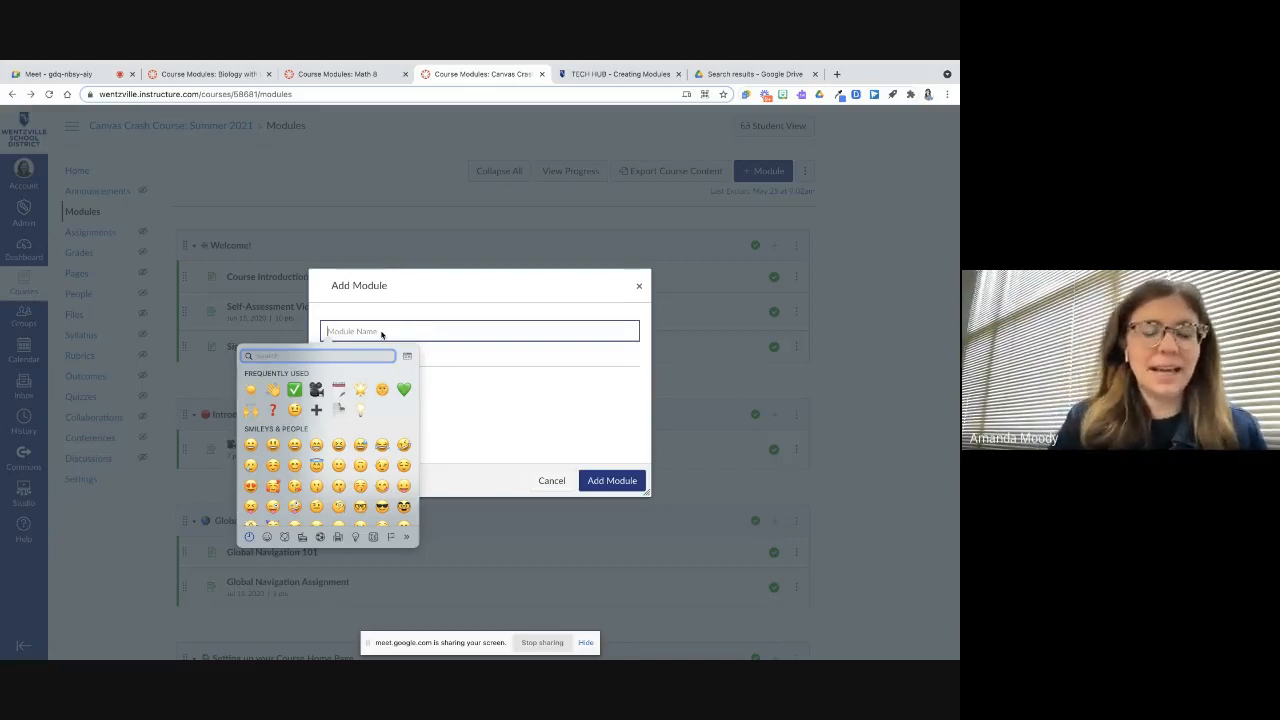
click(376, 307)
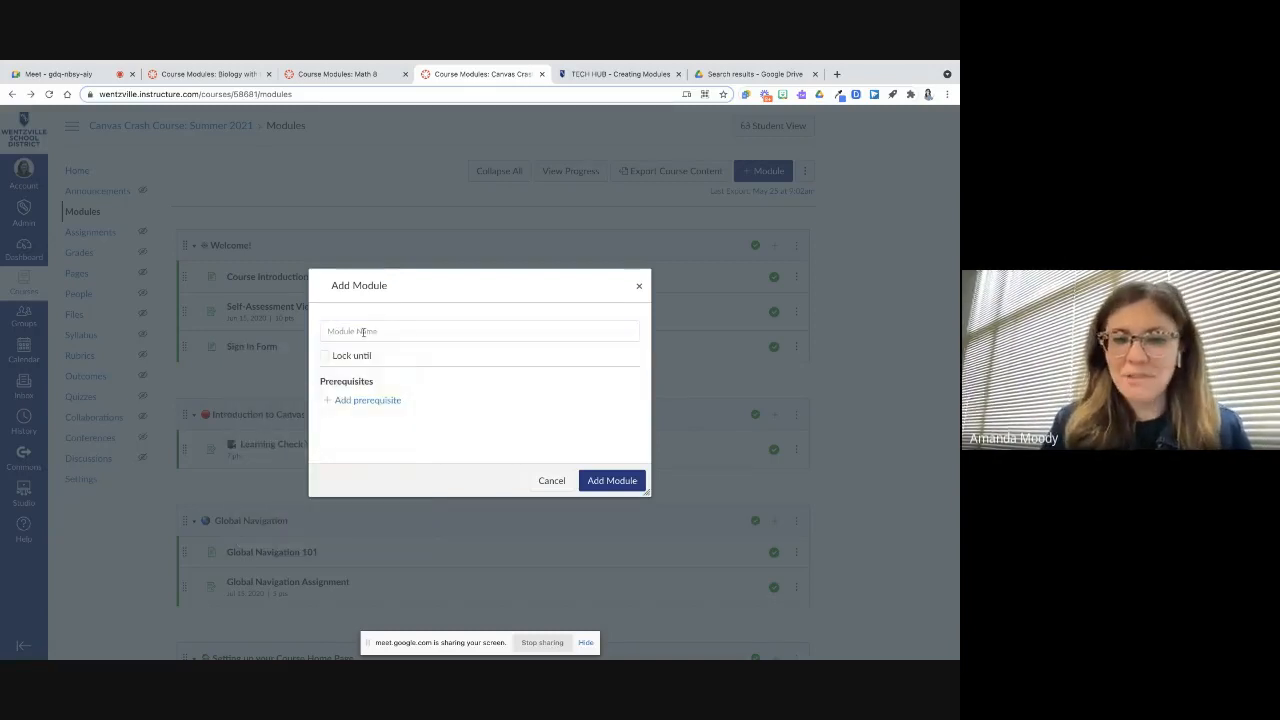
click(361, 336)
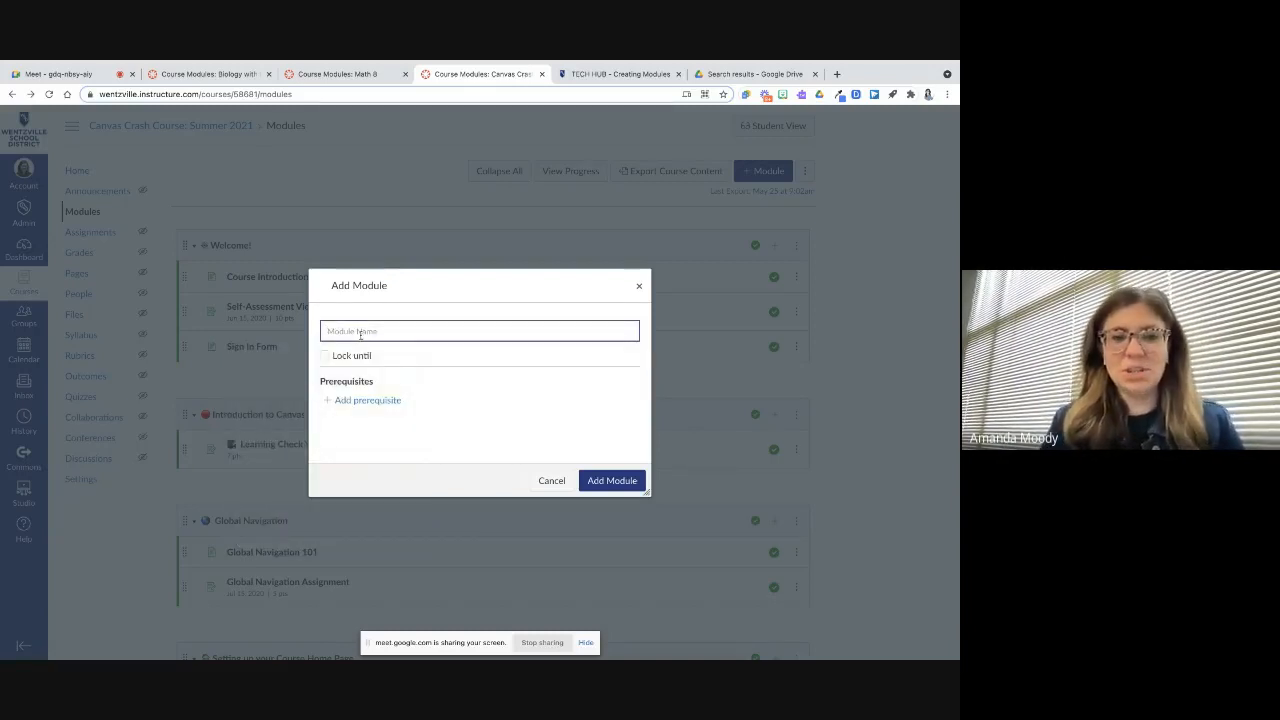
key(ctrl+super+space)
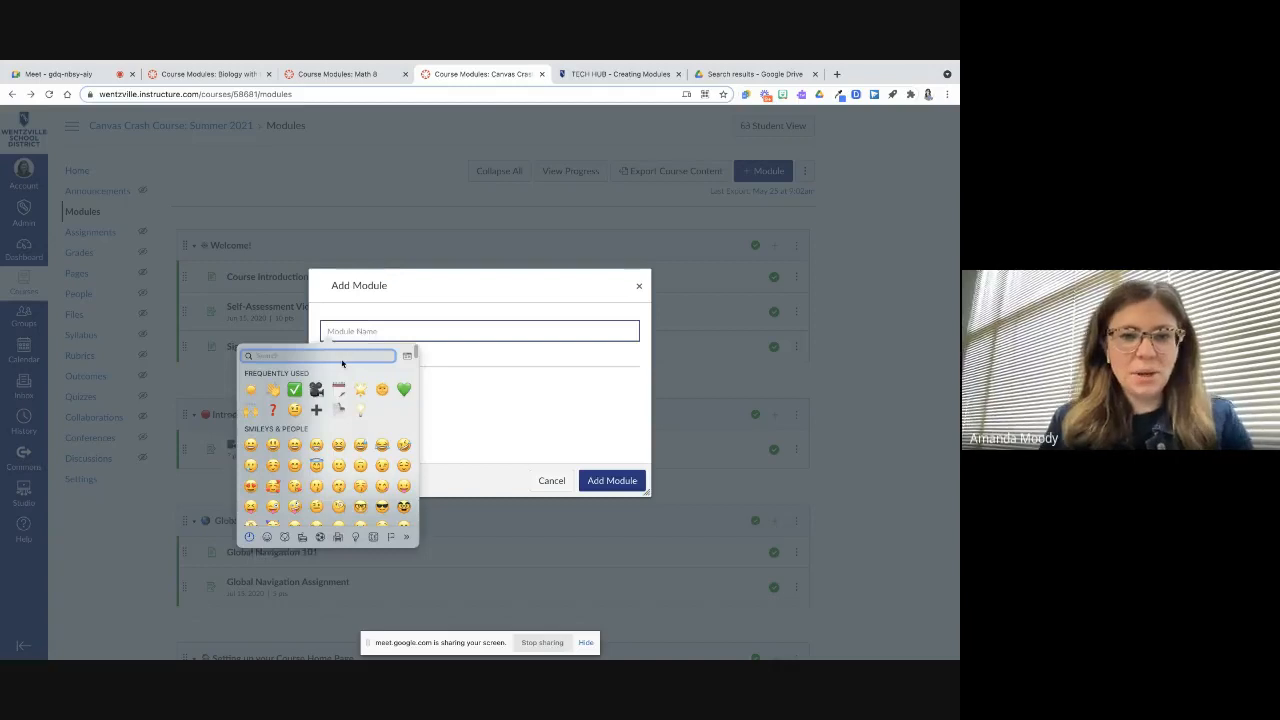
text(files)
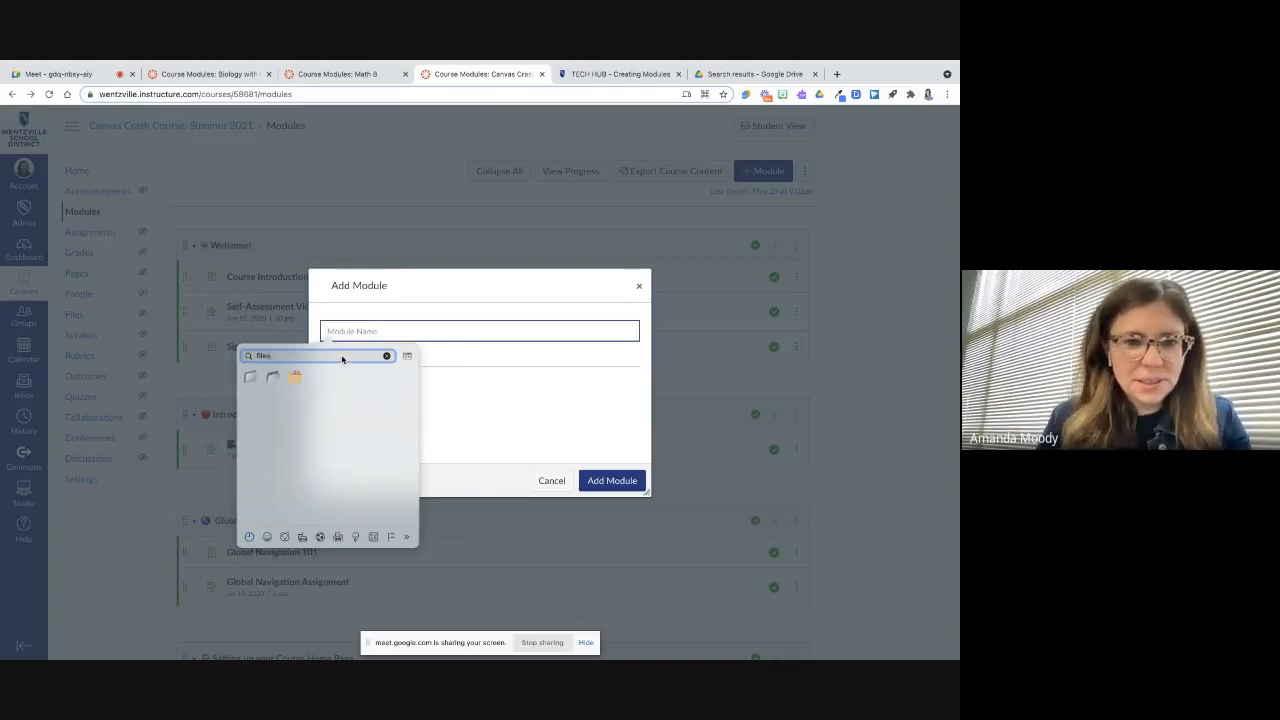
click(294, 379)
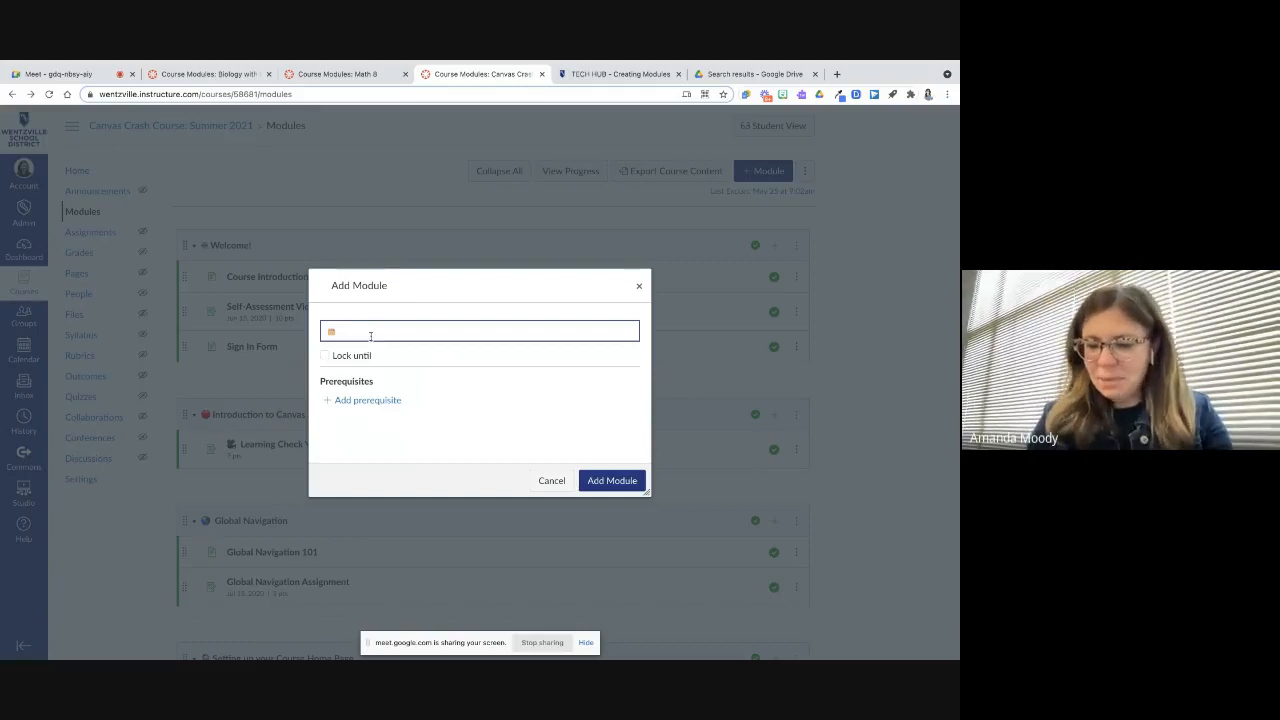
Complete the module name as Organizing Content with Modules after the emoji, fixing its spelling
text(C)
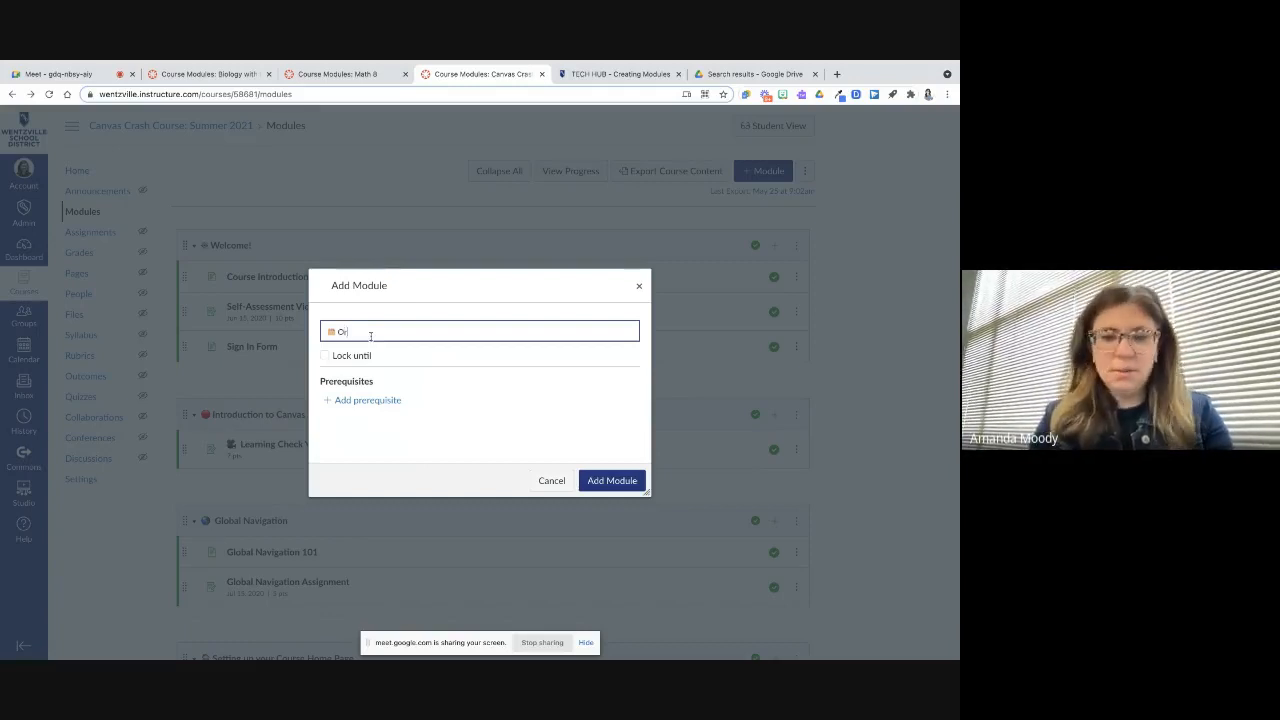
text(rganizing Conte)
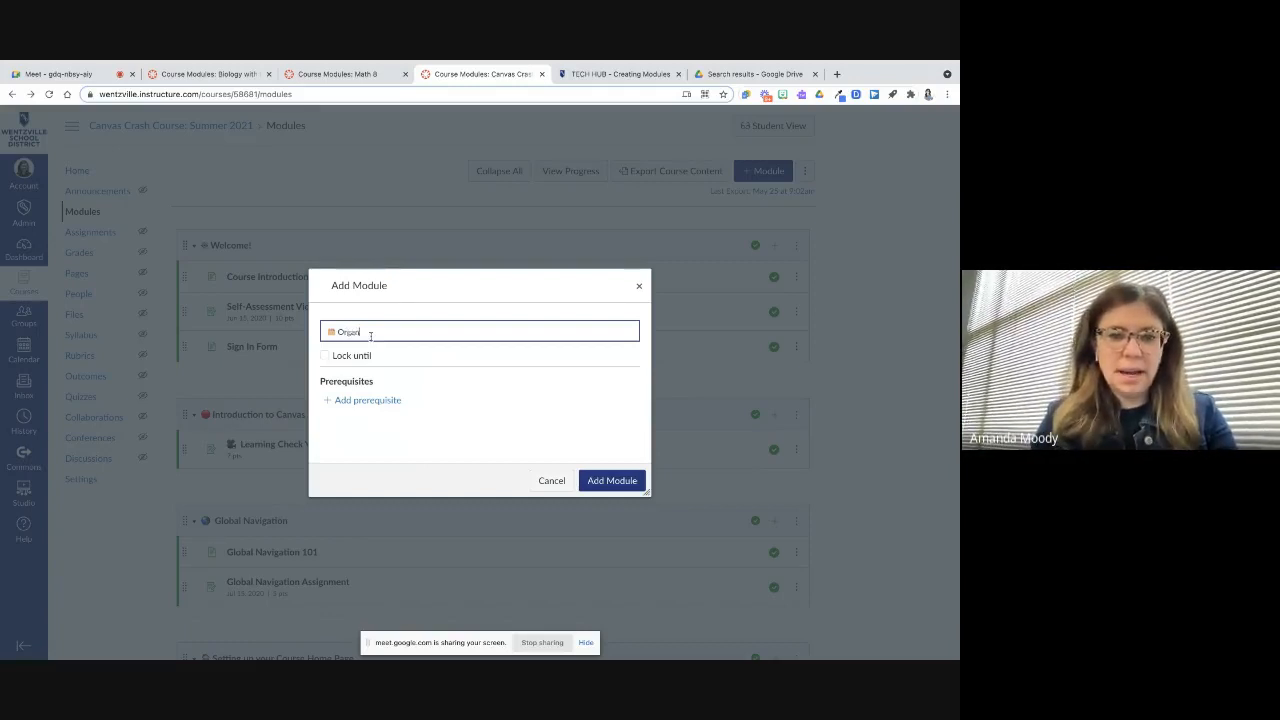
text(nt with Modules)
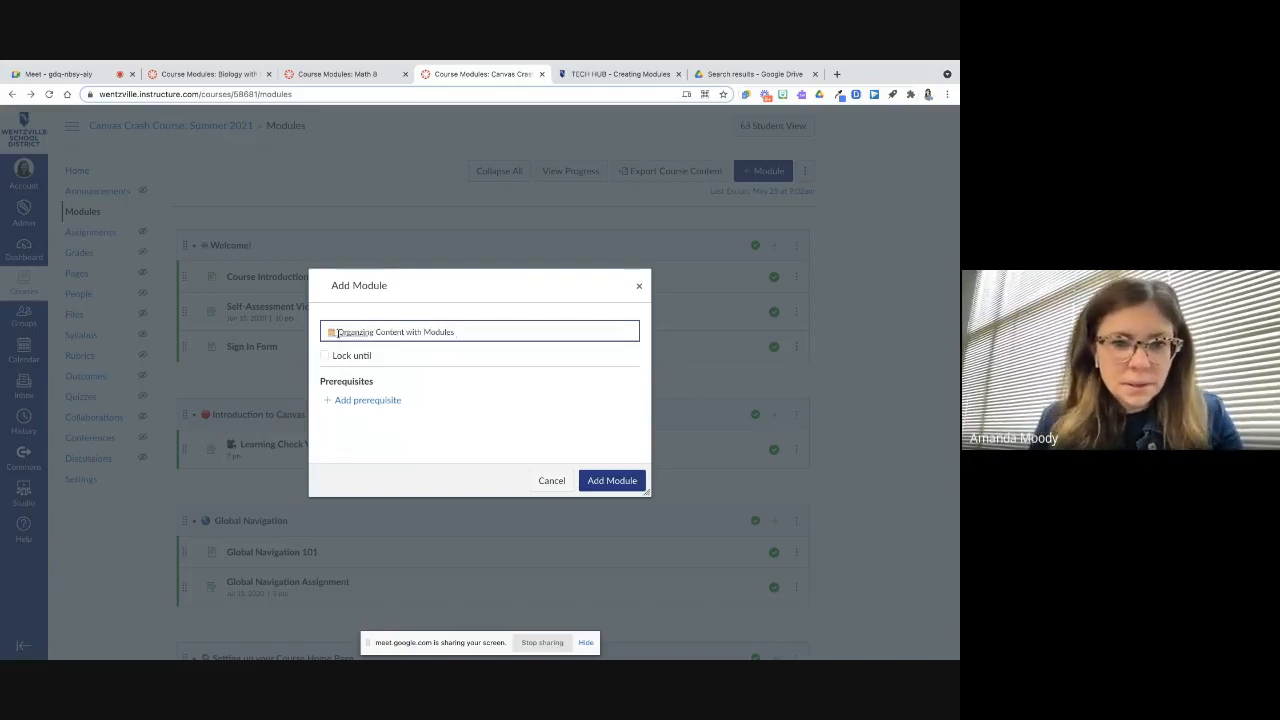
right_click(362, 333)
click(394, 341)
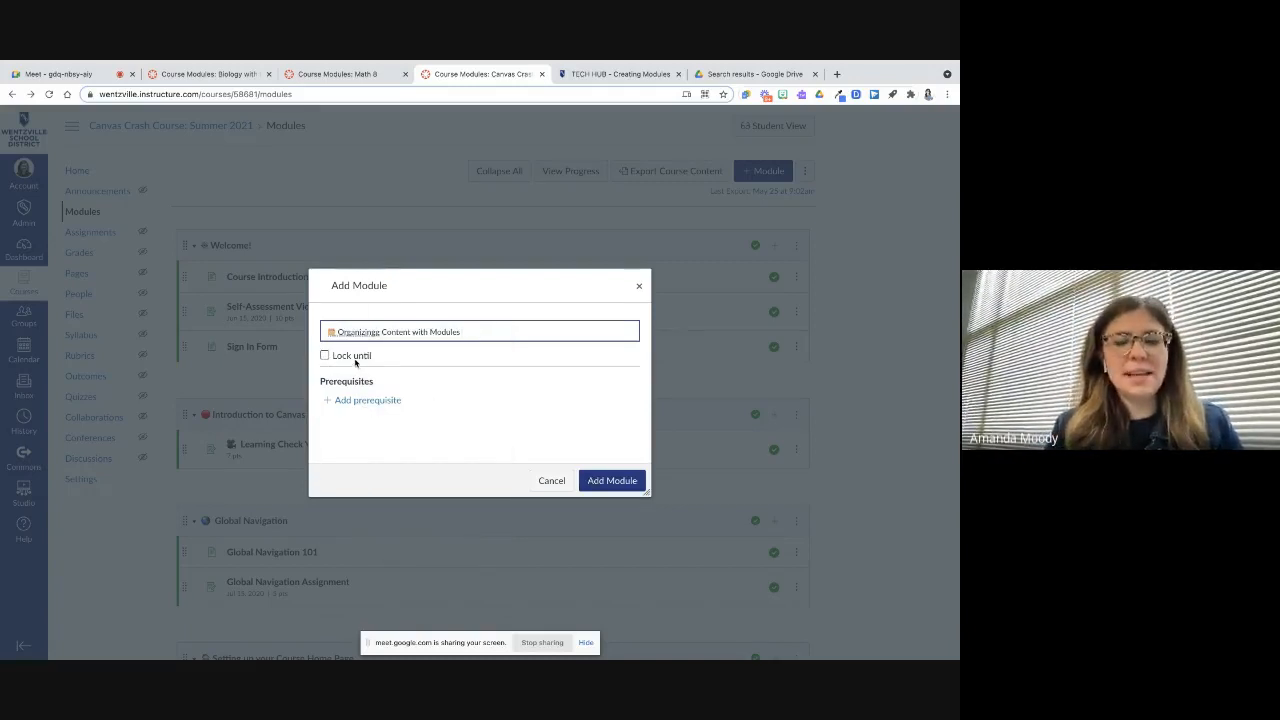
click(335, 357)
click(351, 358)
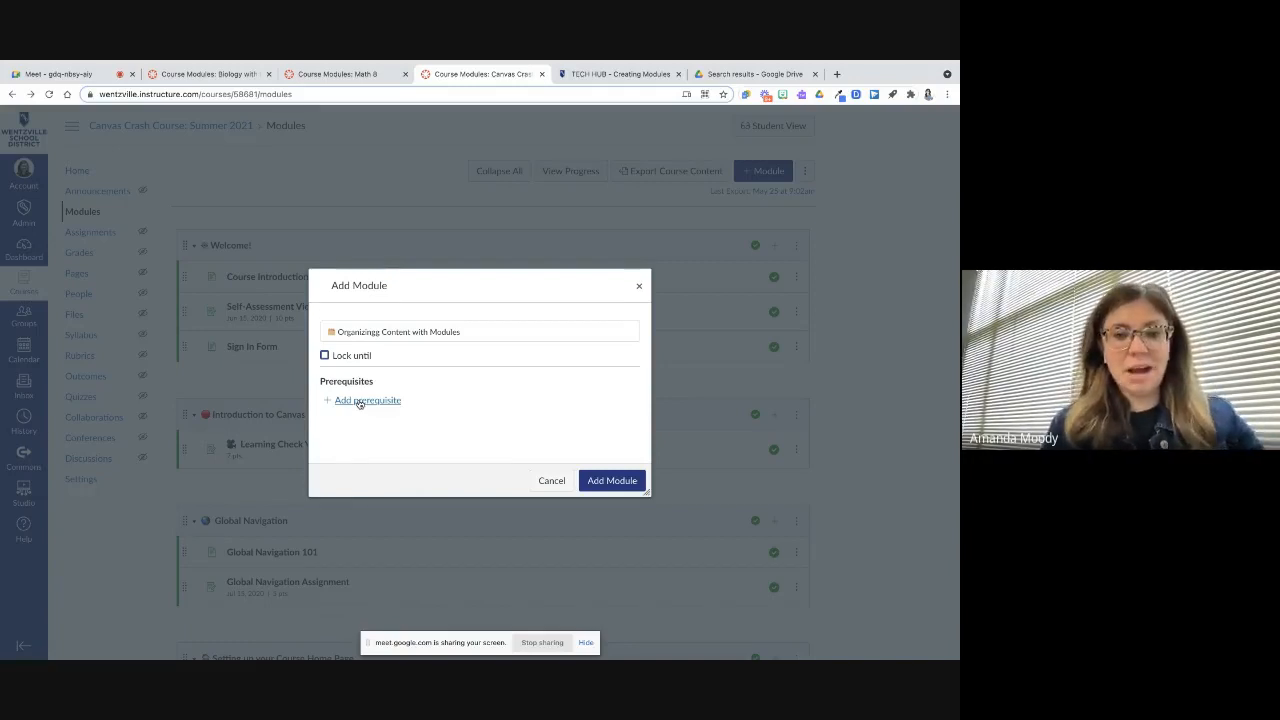
Add the module, then edit its settings to correct the name to Organizing Content with Modules
click(628, 485)
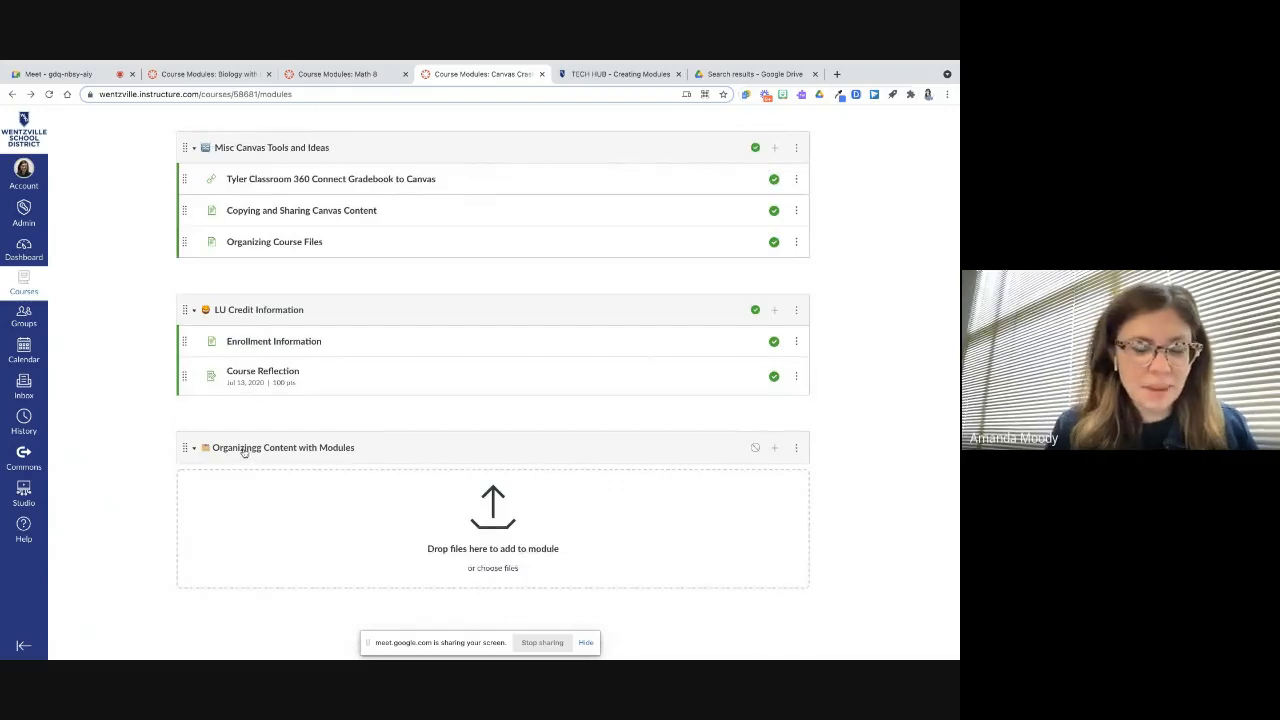
click(796, 448)
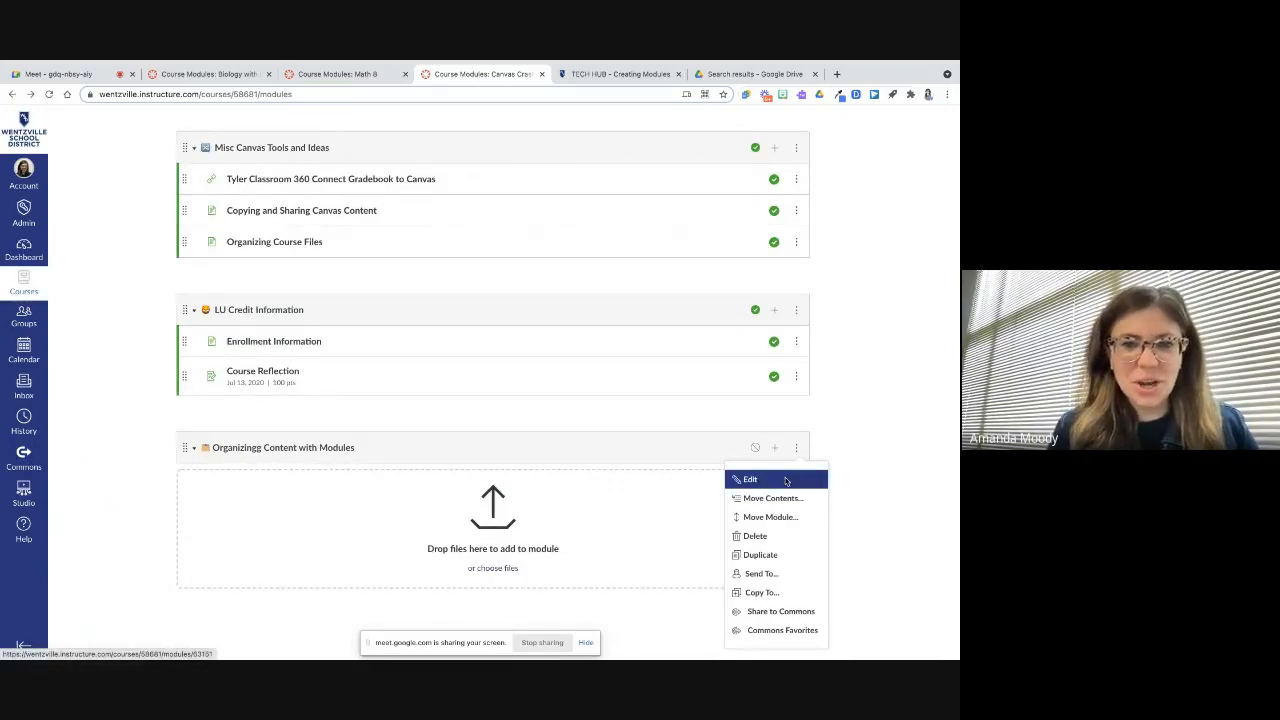
click(785, 481)
click(380, 274)
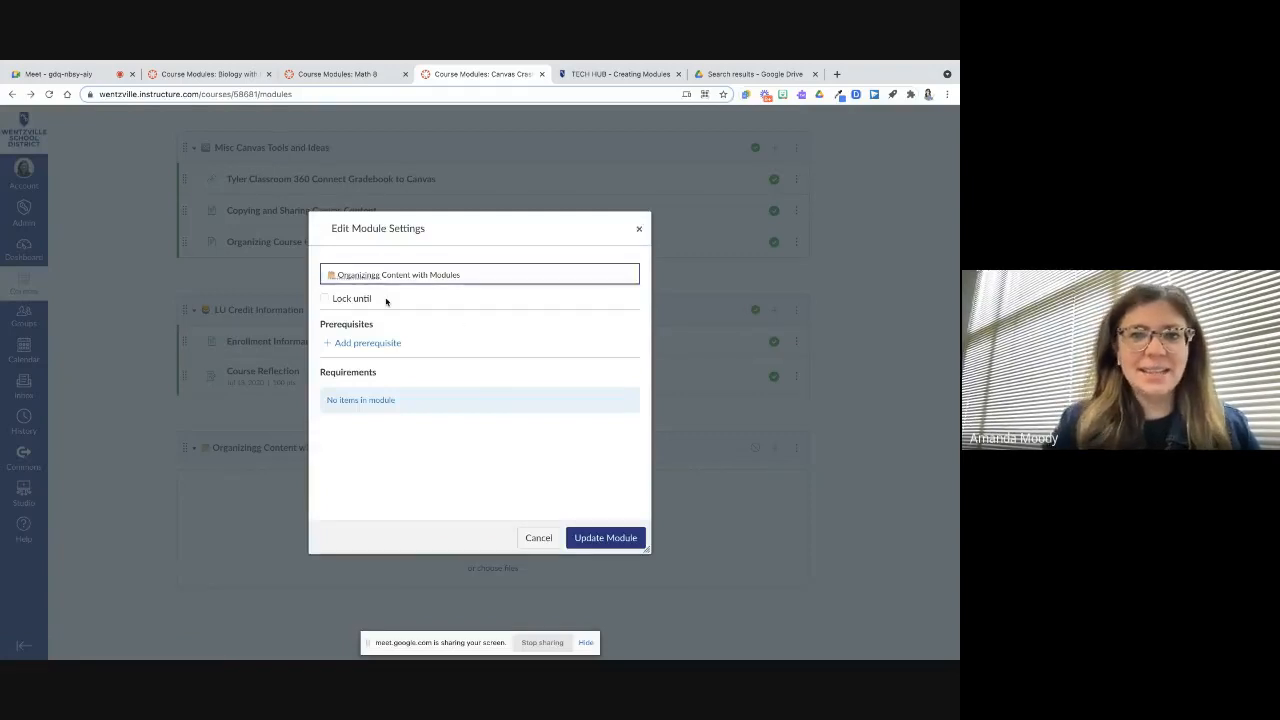
key(BackSpace)
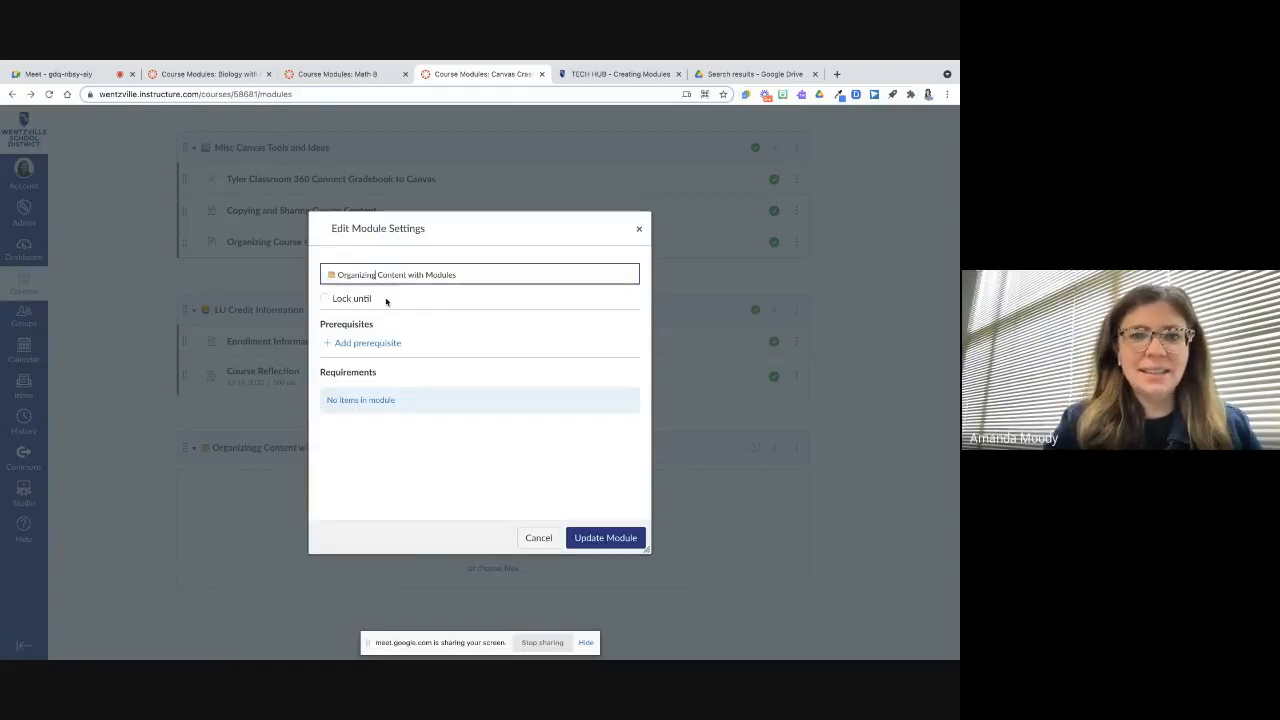
click(605, 538)
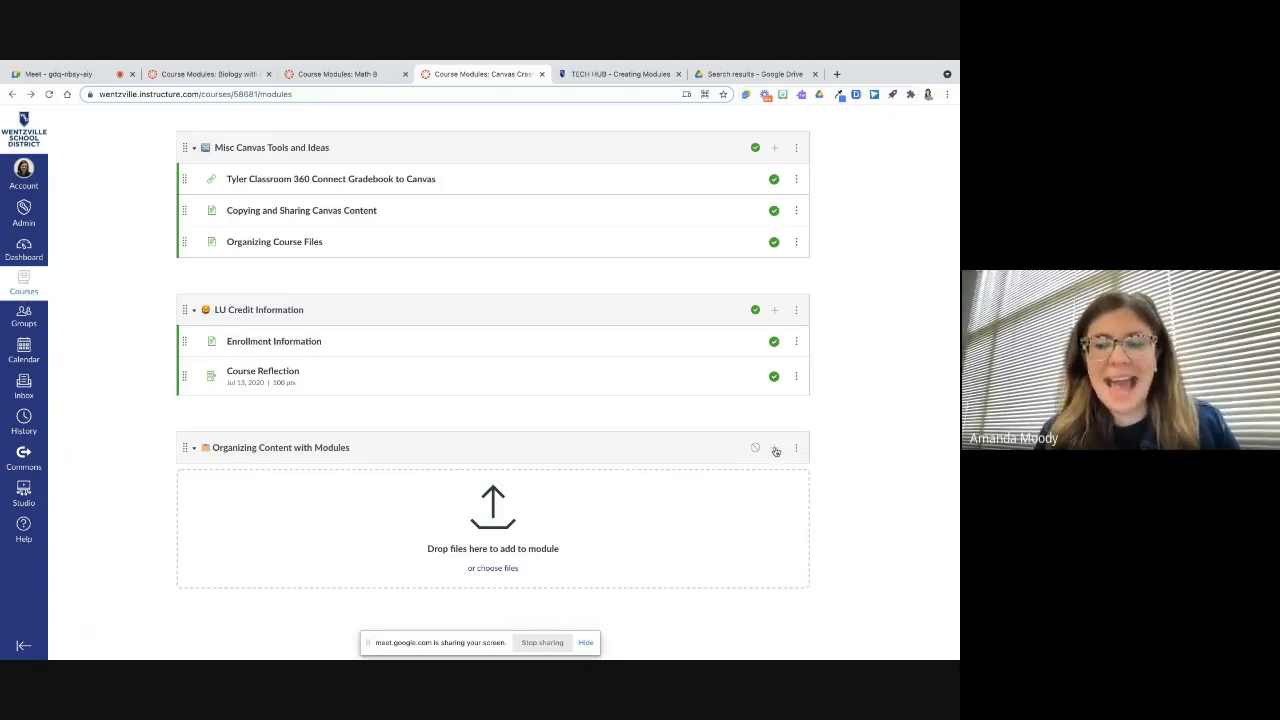
Add the Creating Modules page to the new module, indented one level
click(775, 451)
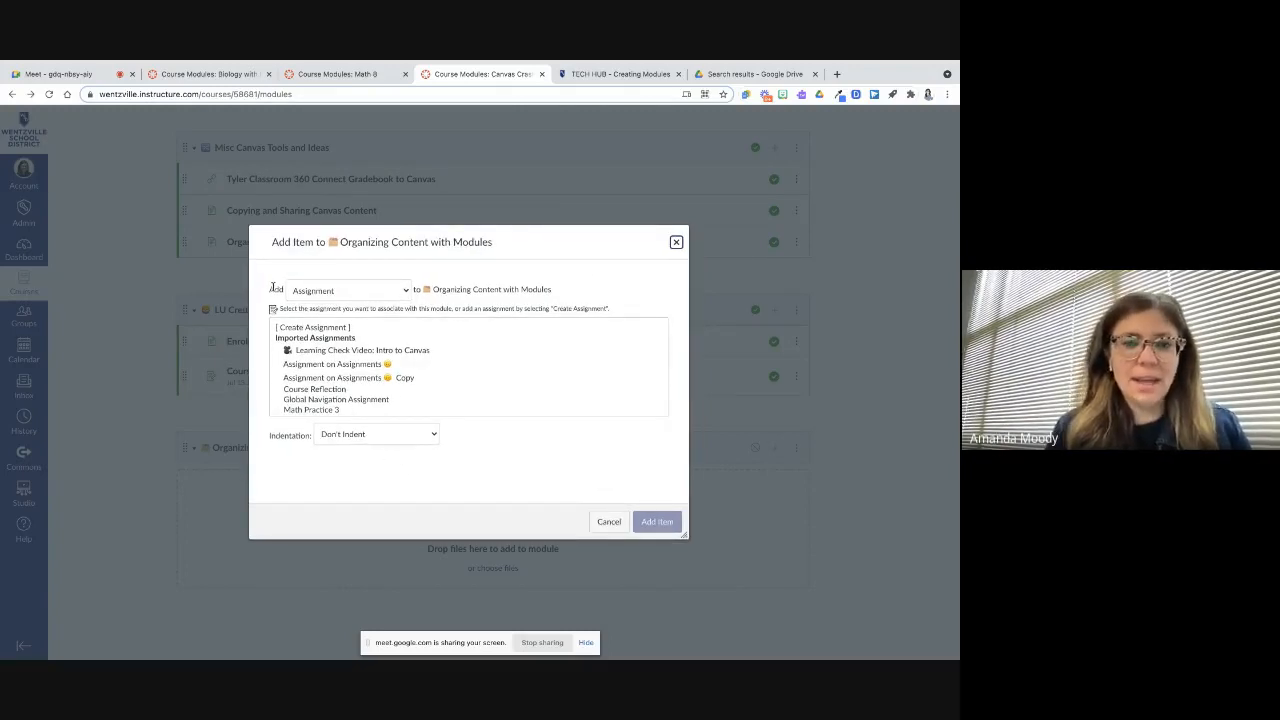
click(381, 297)
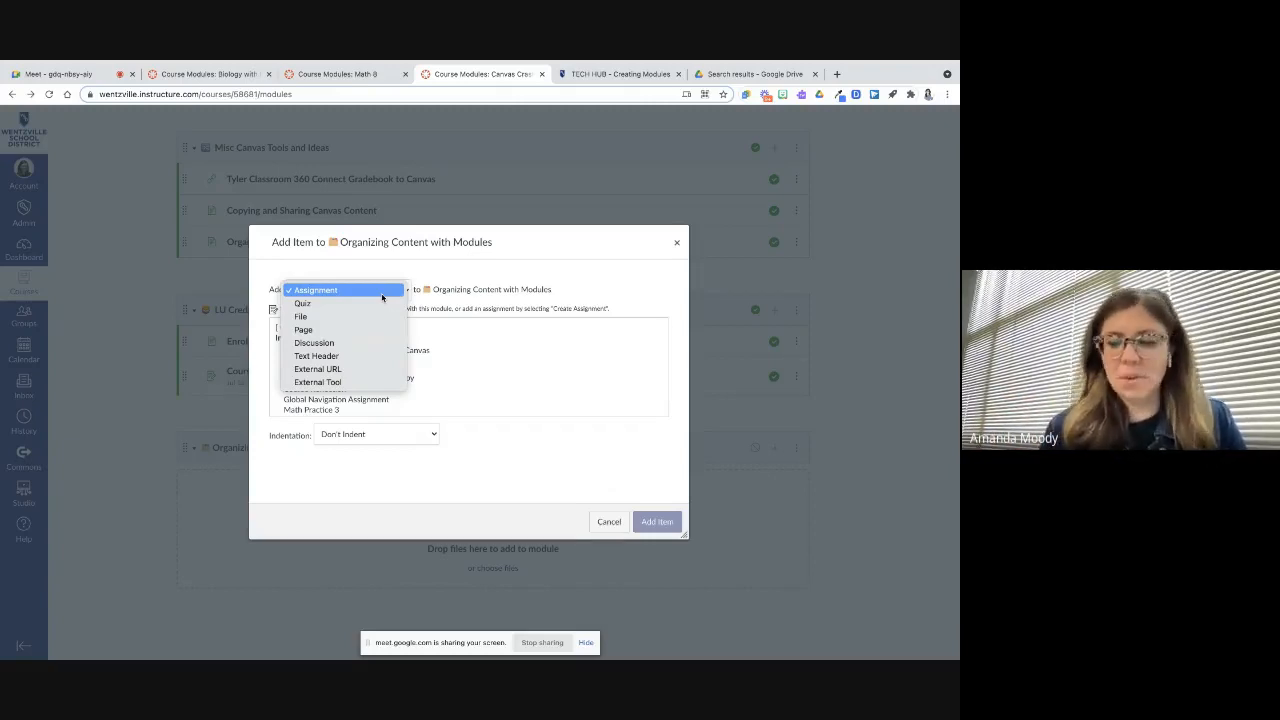
click(321, 333)
scroll(331, 331, down, 2)
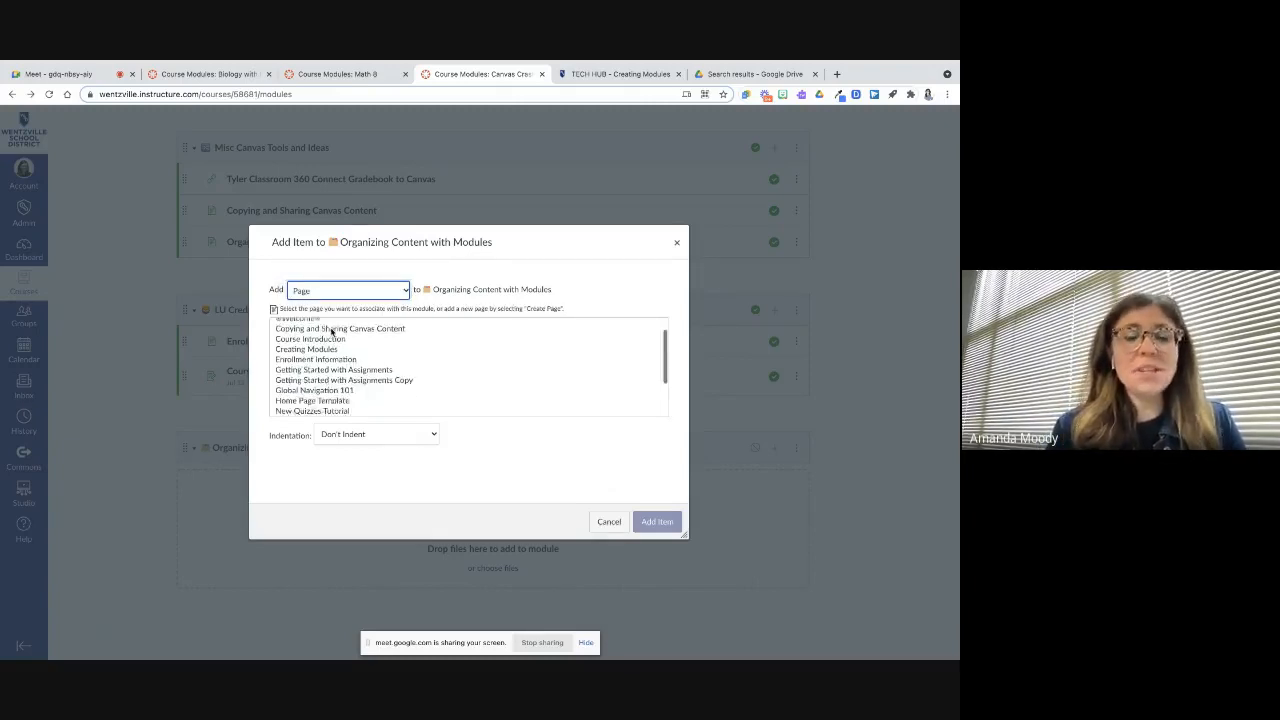
scroll(331, 331, down, 3)
scroll(331, 331, up, 5)
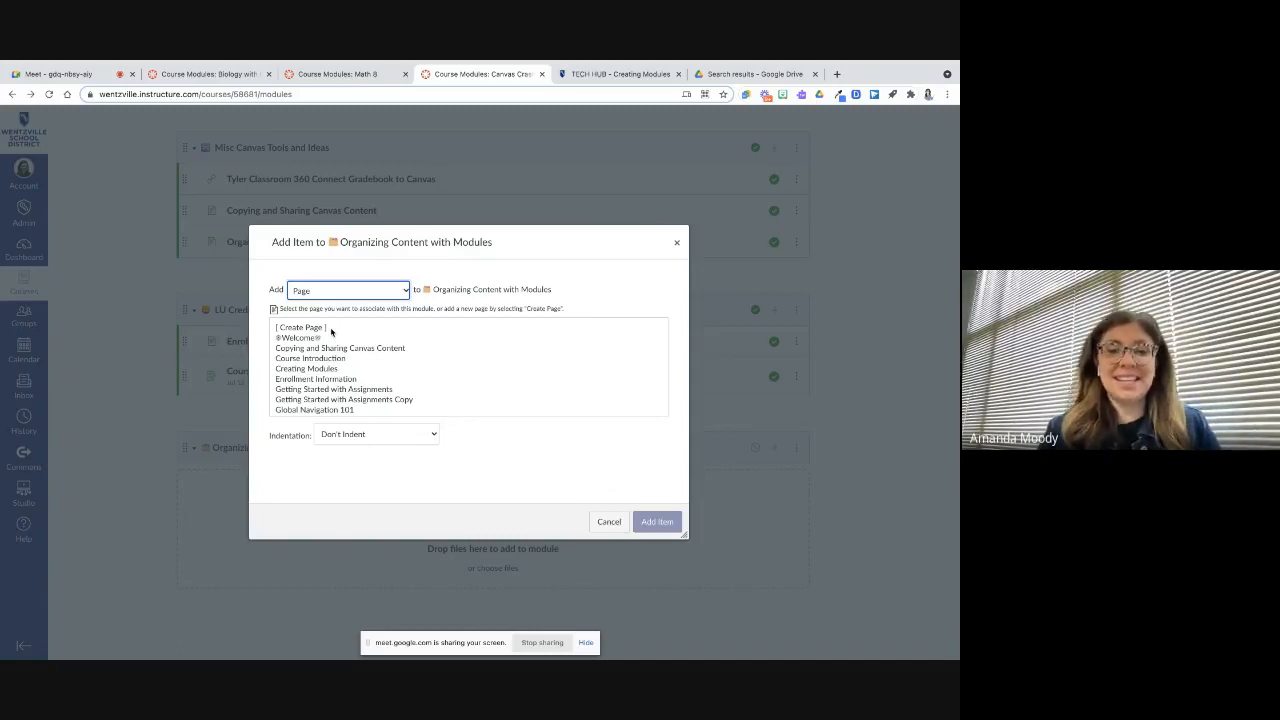
scroll(357, 383, down, 3)
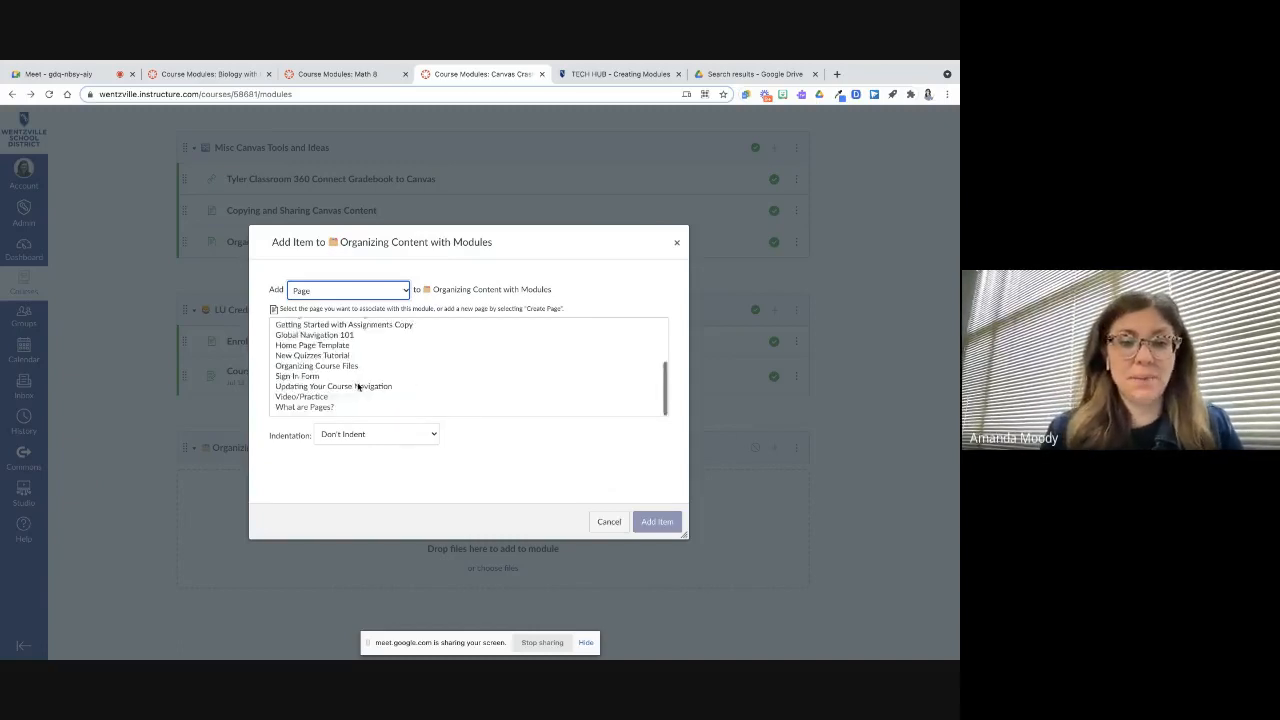
scroll(357, 383, up, 3)
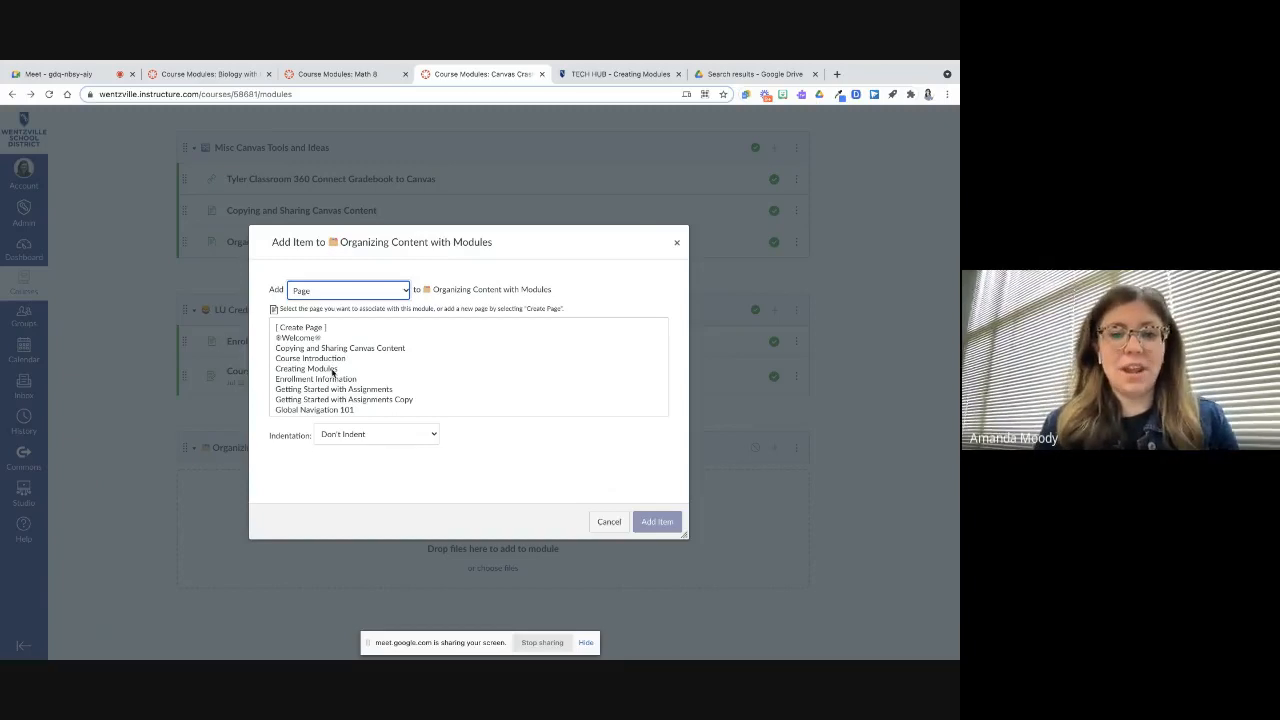
click(333, 370)
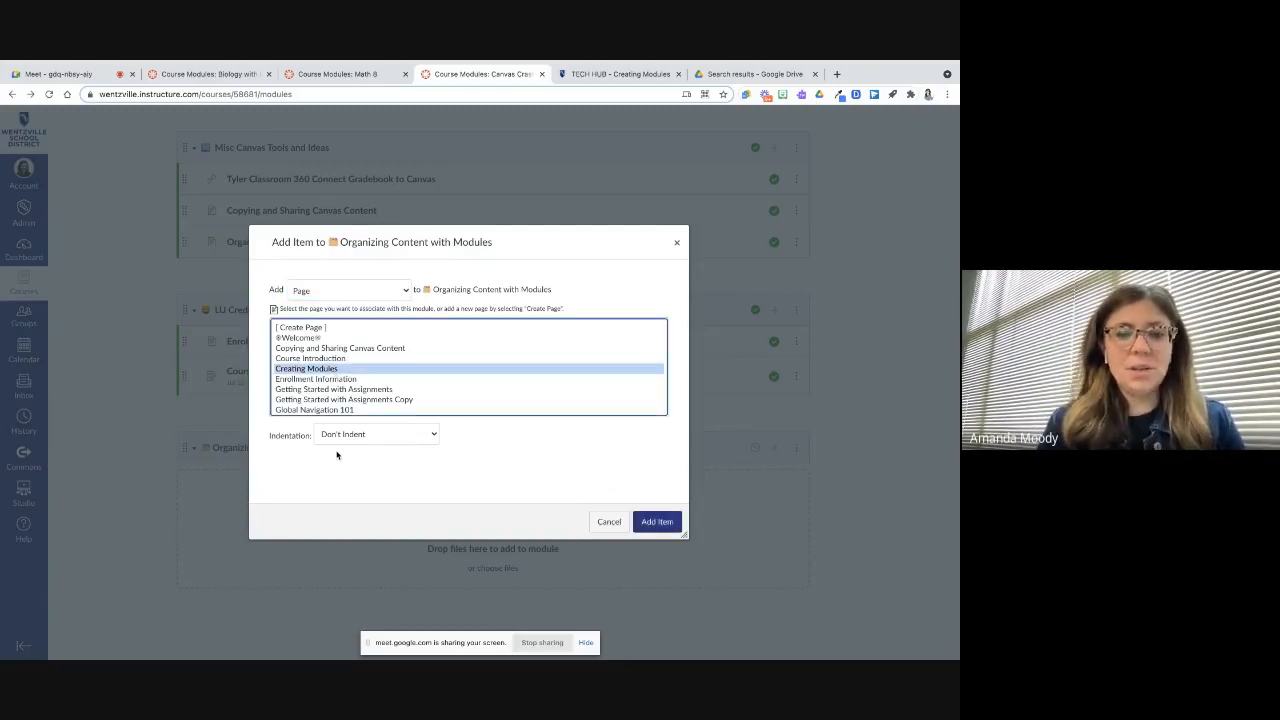
click(413, 435)
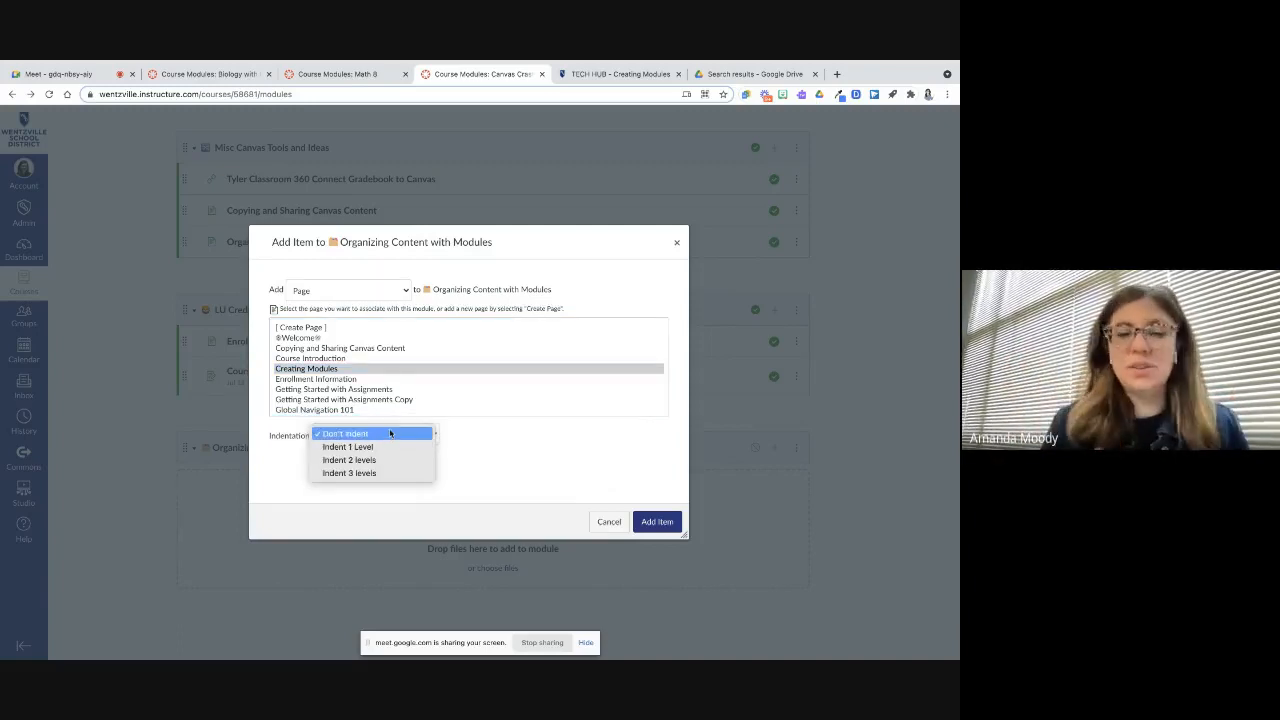
click(382, 446)
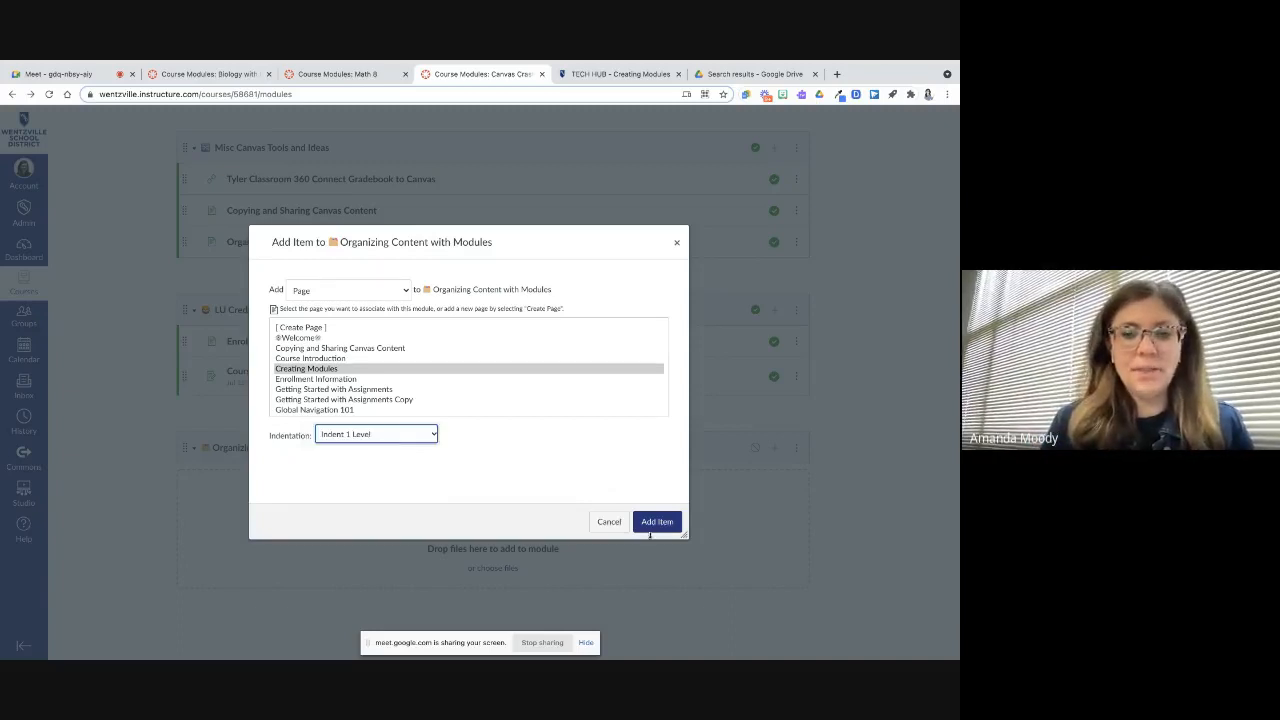
click(651, 526)
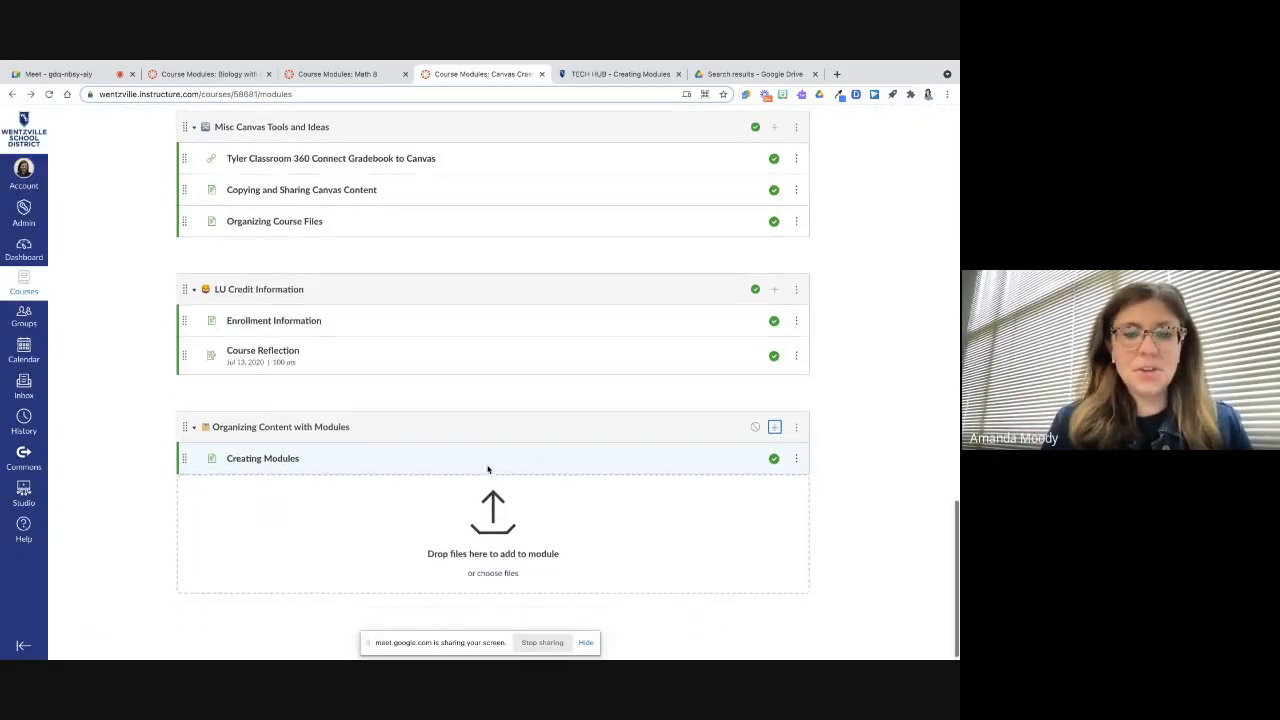
Open the Creating Modules page from the module to preview its content
click(268, 455)
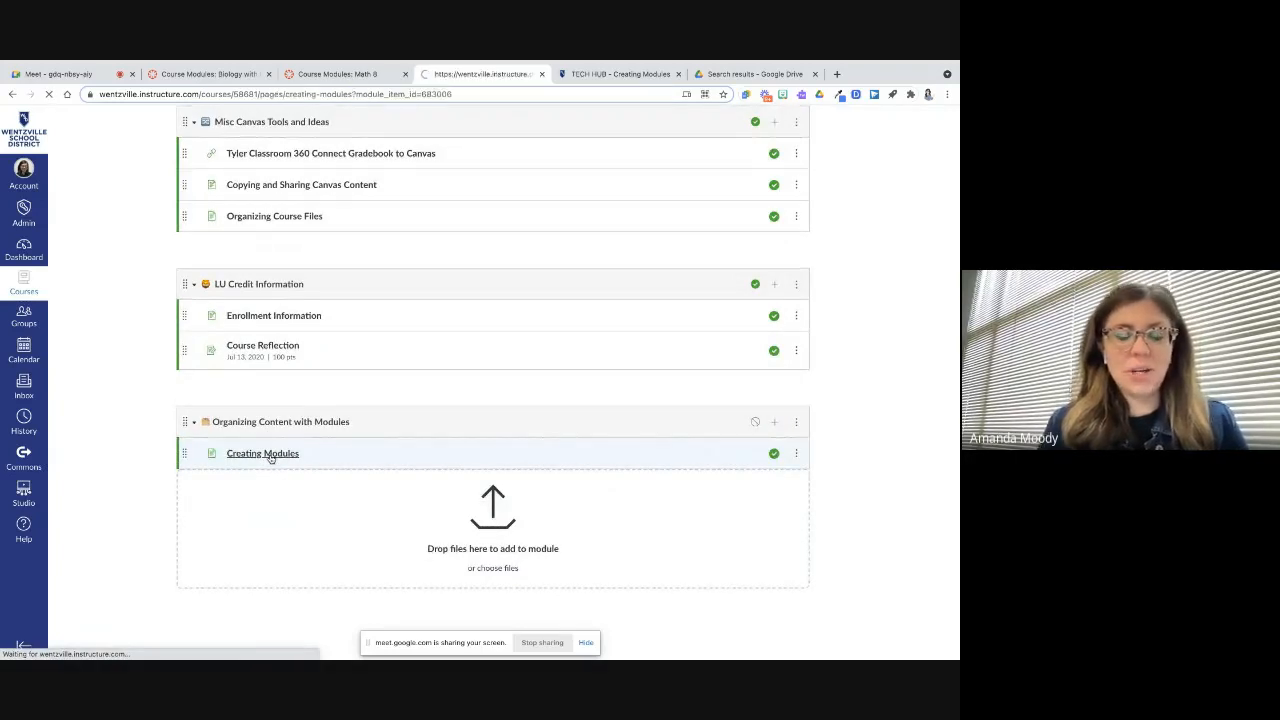
scroll(480, 406, down, 2)
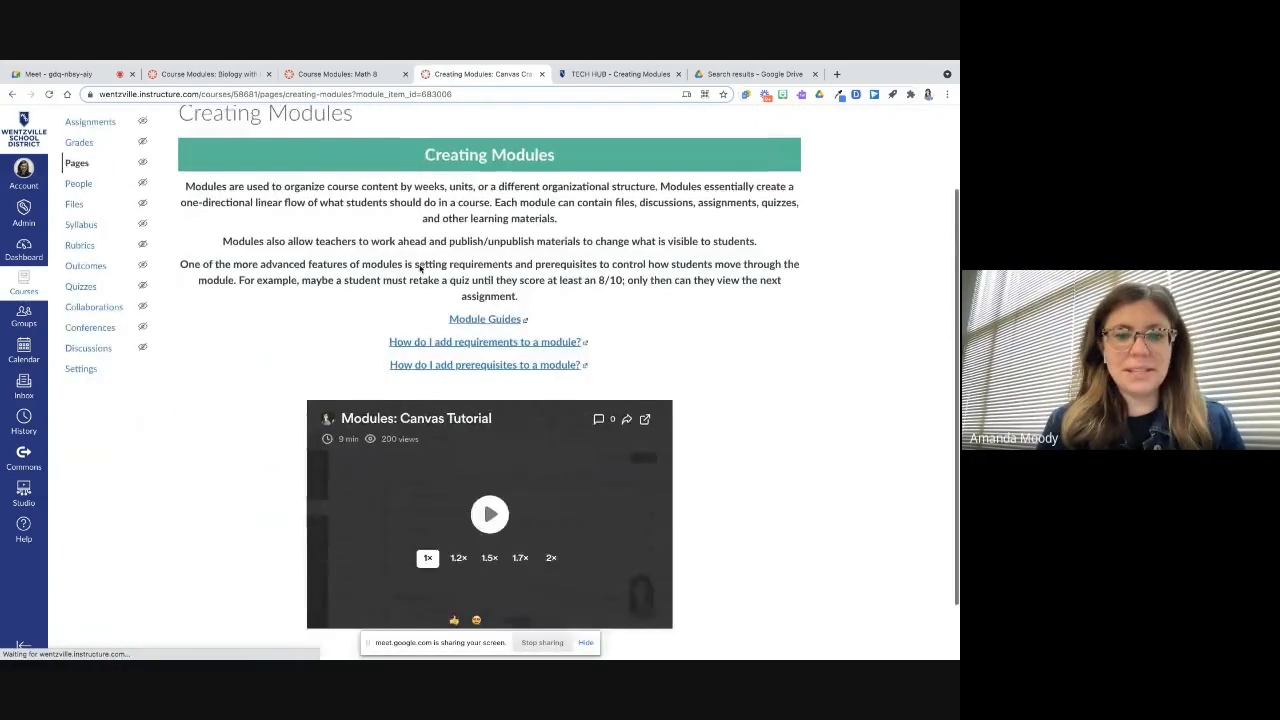
scroll(450, 330, up, 2)
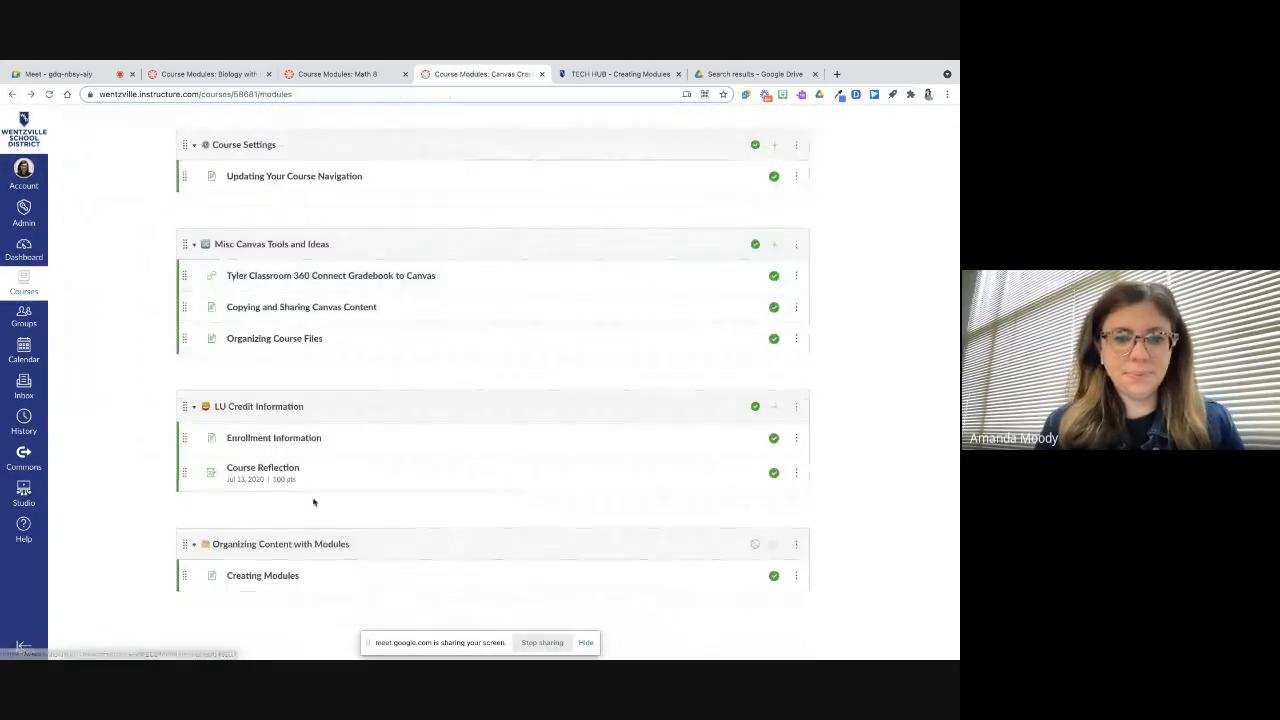
Add the Modules Assignment to the Organizing Content with Modules module, indented one level
click(775, 544)
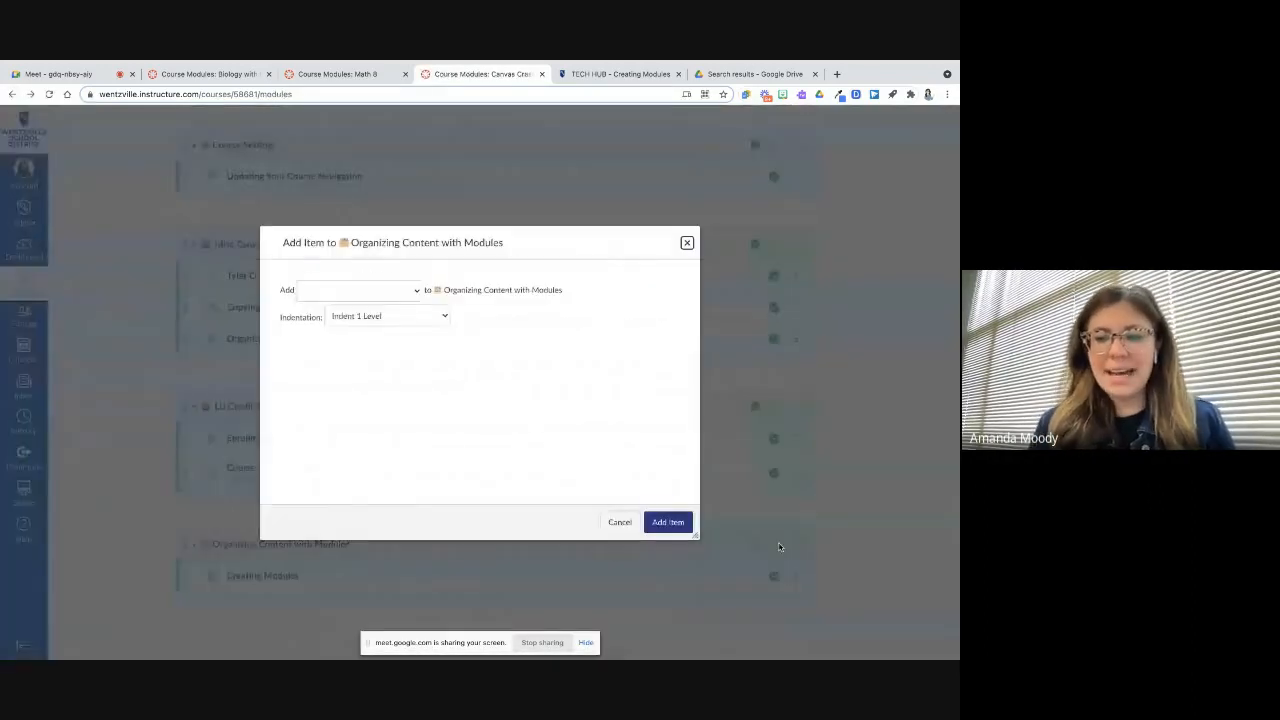
click(410, 292)
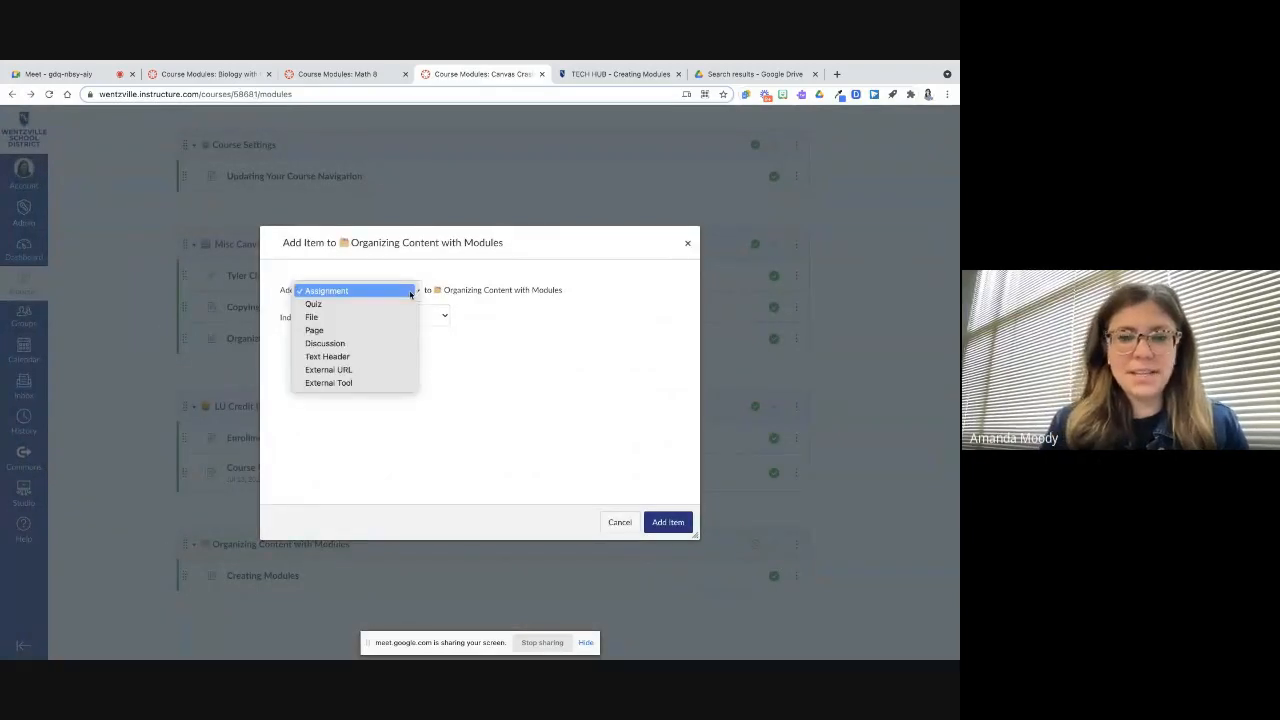
click(386, 291)
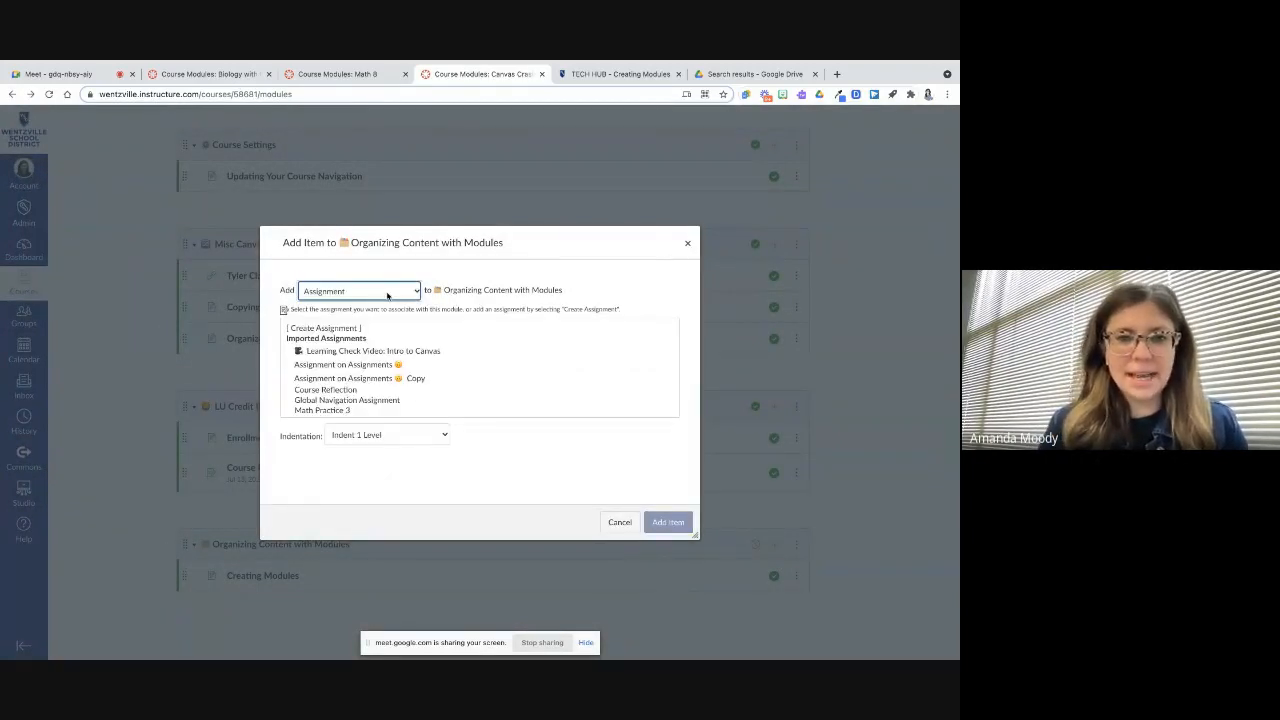
scroll(380, 395, down, 2)
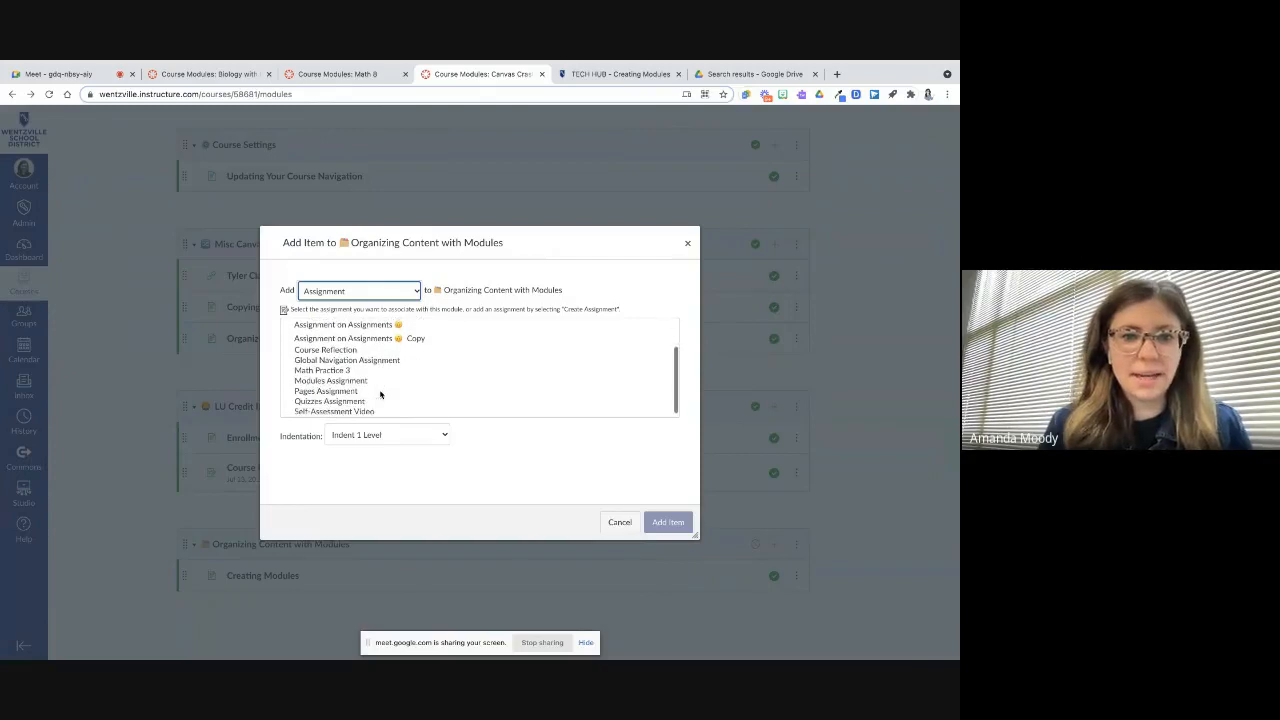
click(373, 377)
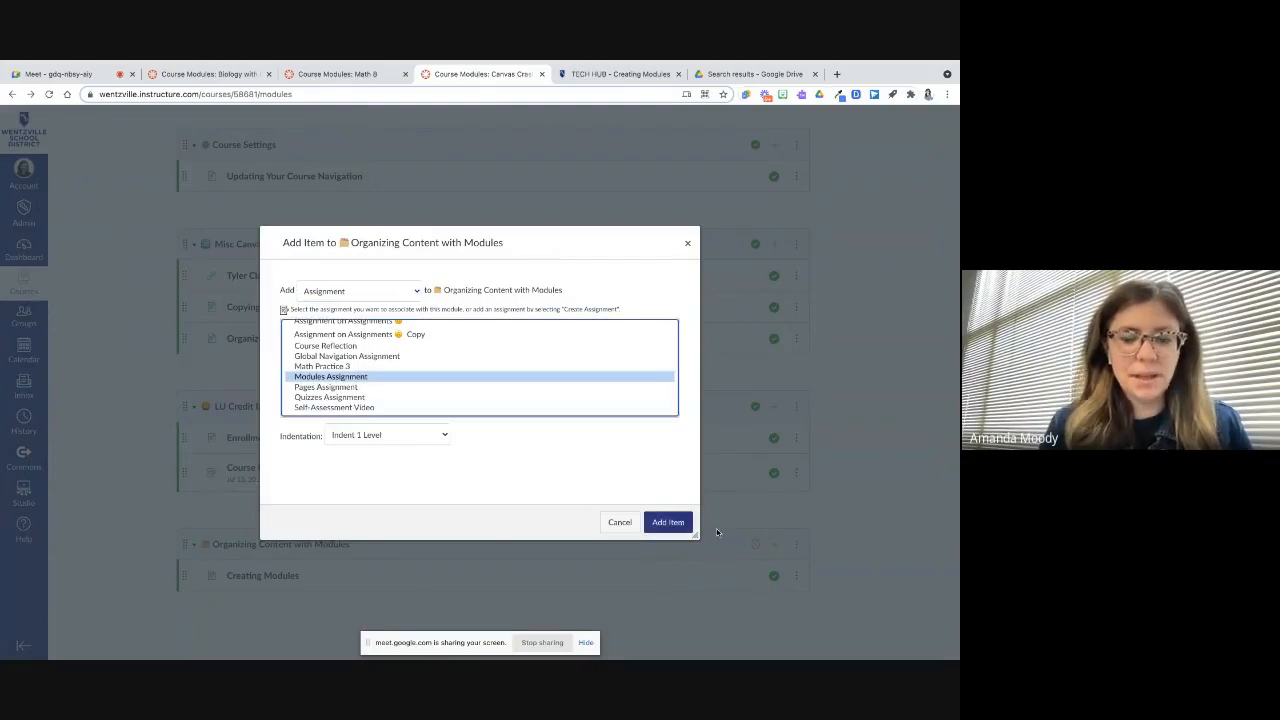
click(683, 524)
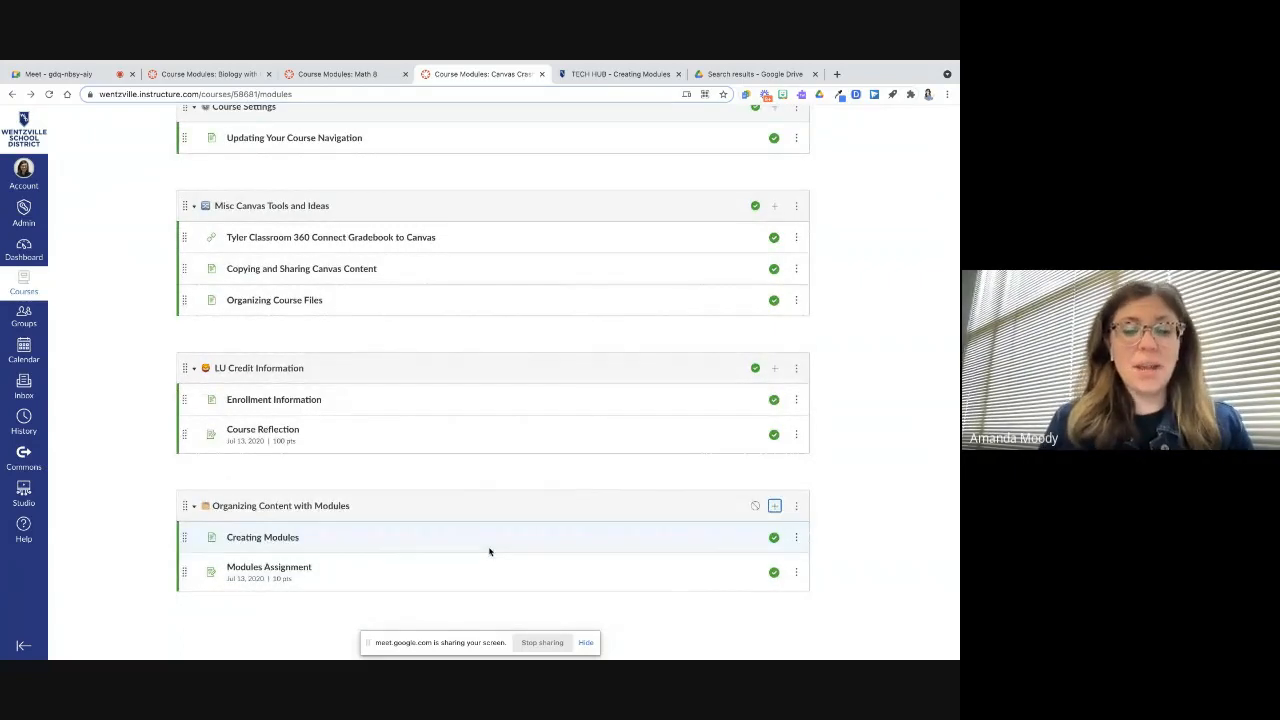
Explore the page options for adding another item to the module, including the option to create a new page
scroll(490, 551, up, 1)
scroll(491, 551, down, 1)
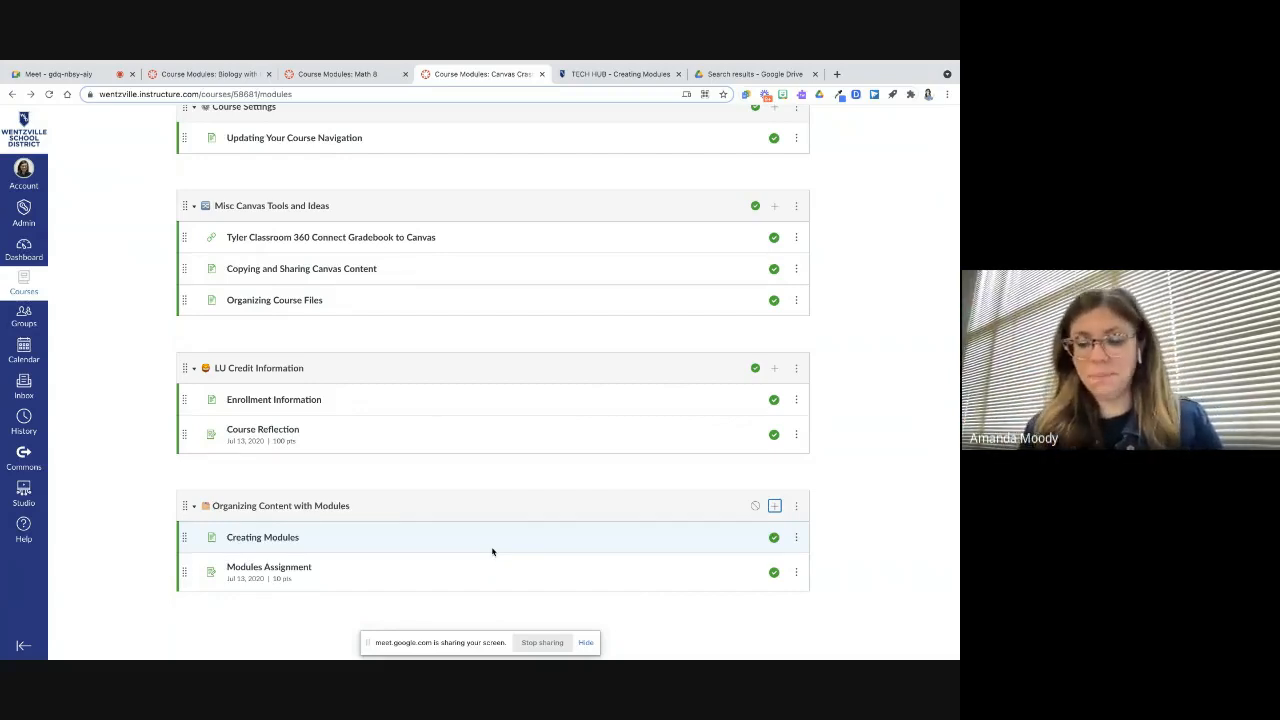
click(774, 508)
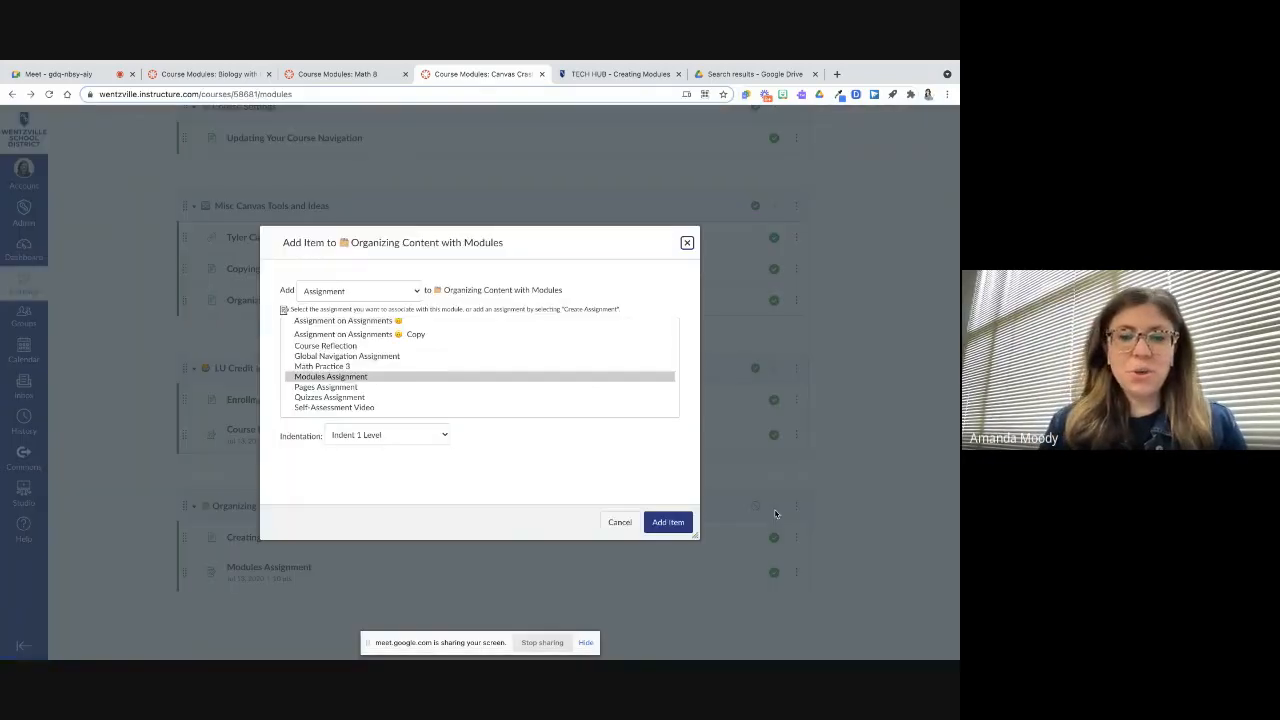
click(411, 292)
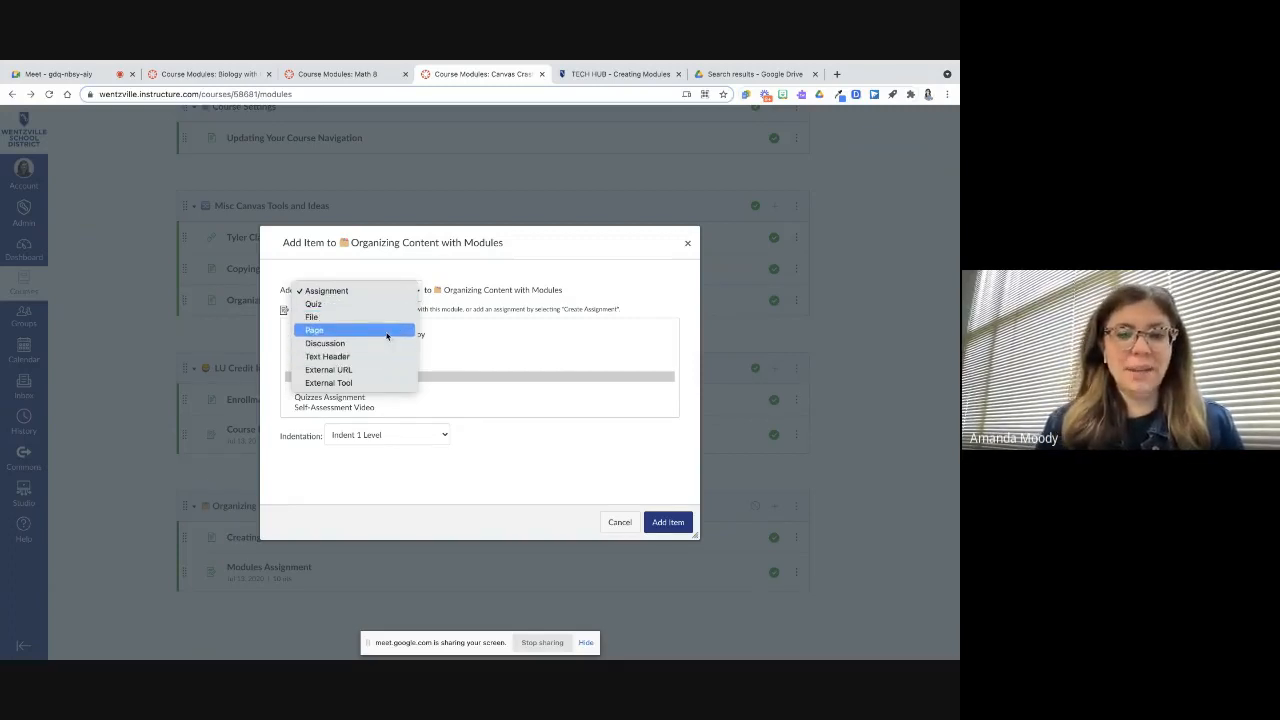
click(336, 331)
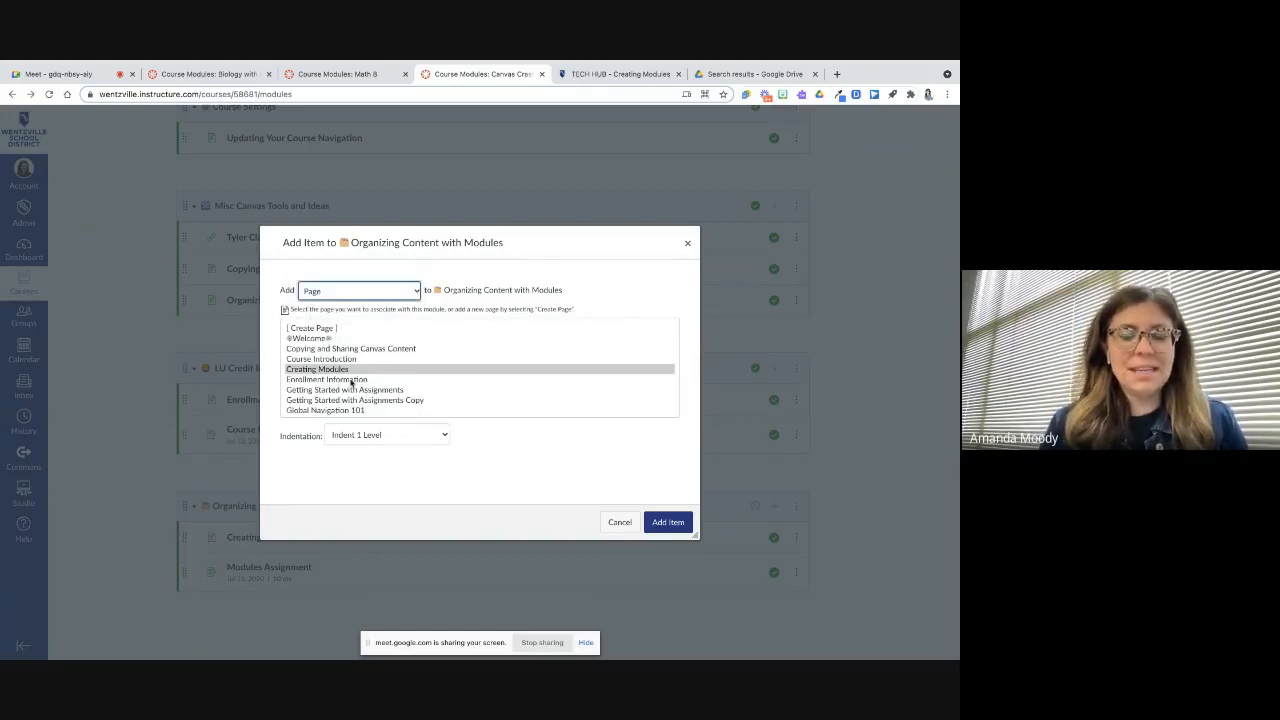
scroll(352, 383, down, 5)
scroll(352, 383, up, 5)
scroll(352, 383, down, 2)
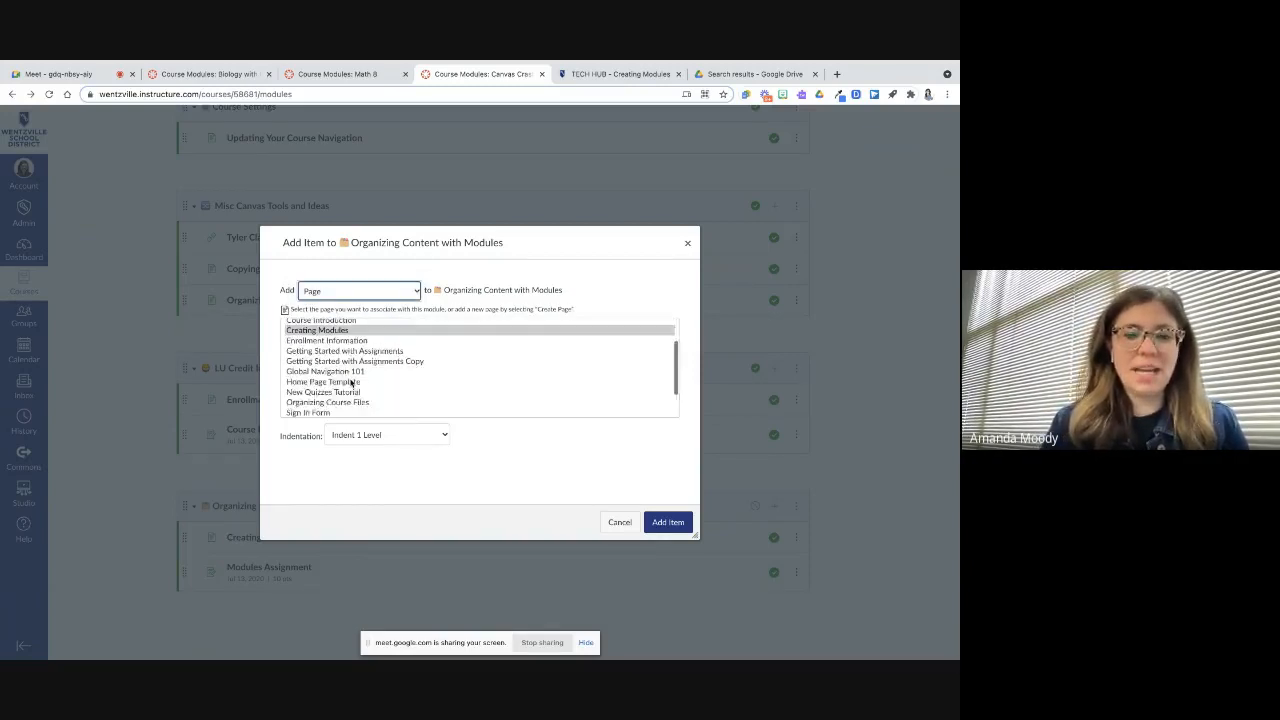
scroll(352, 383, down, 2)
scroll(352, 383, up, 5)
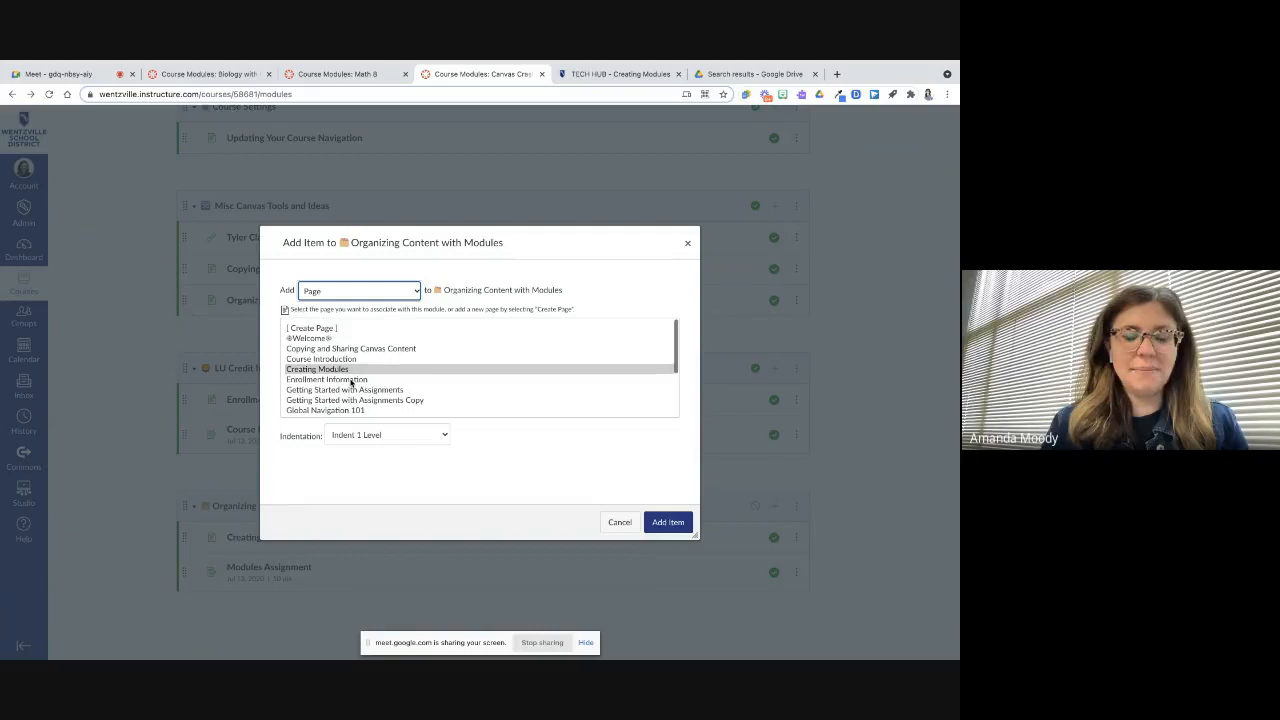
click(341, 329)
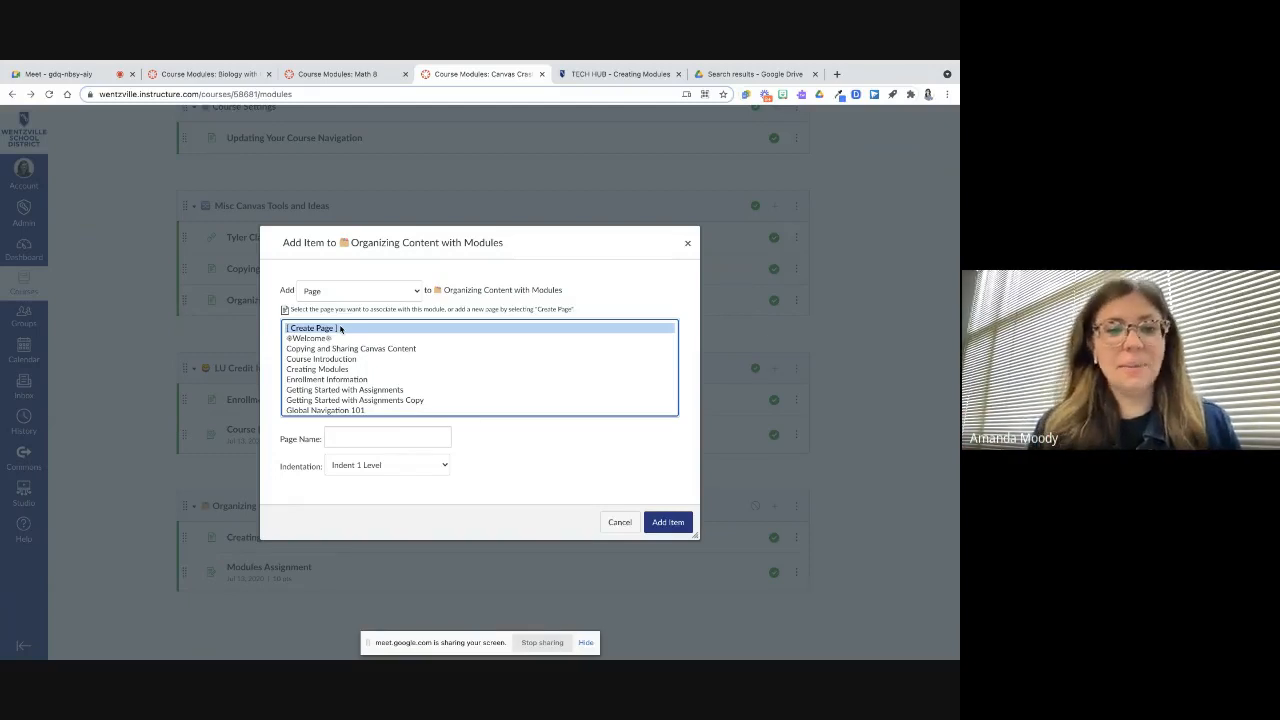
click(313, 337)
click(311, 328)
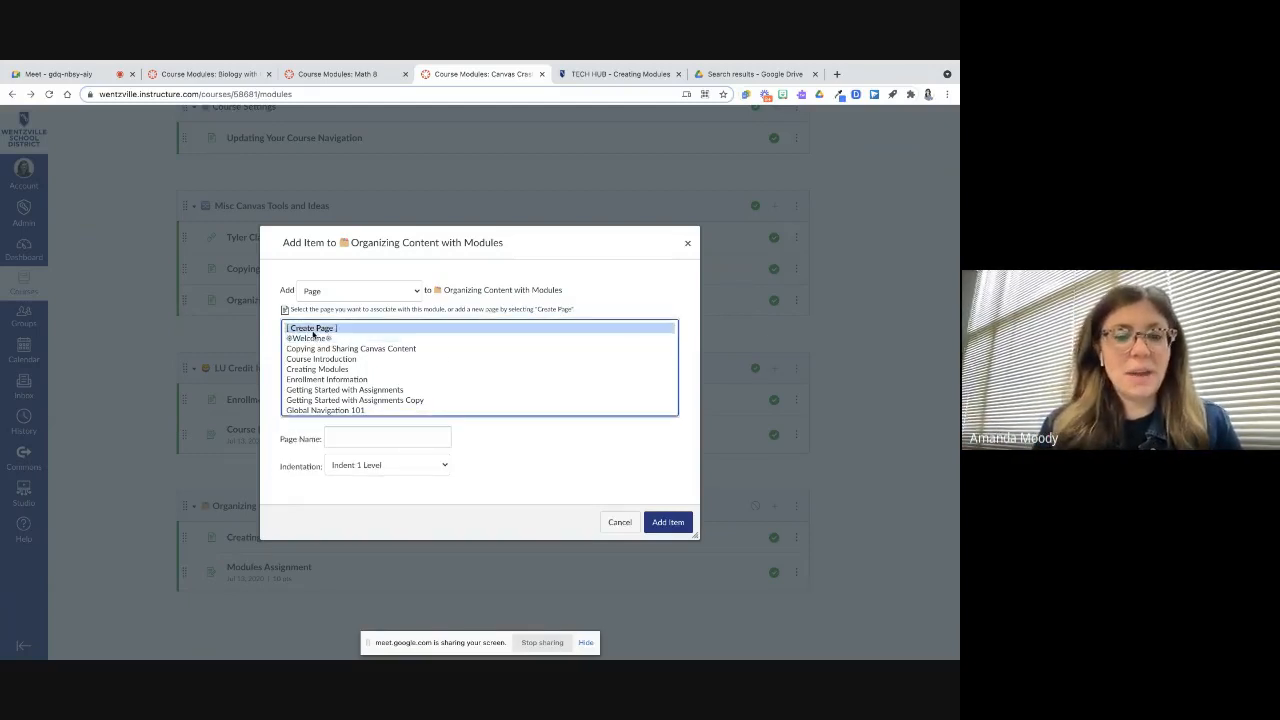
Browse the Discussion and Assignment item types in the add-item dialog before switching back to Page
click(349, 292)
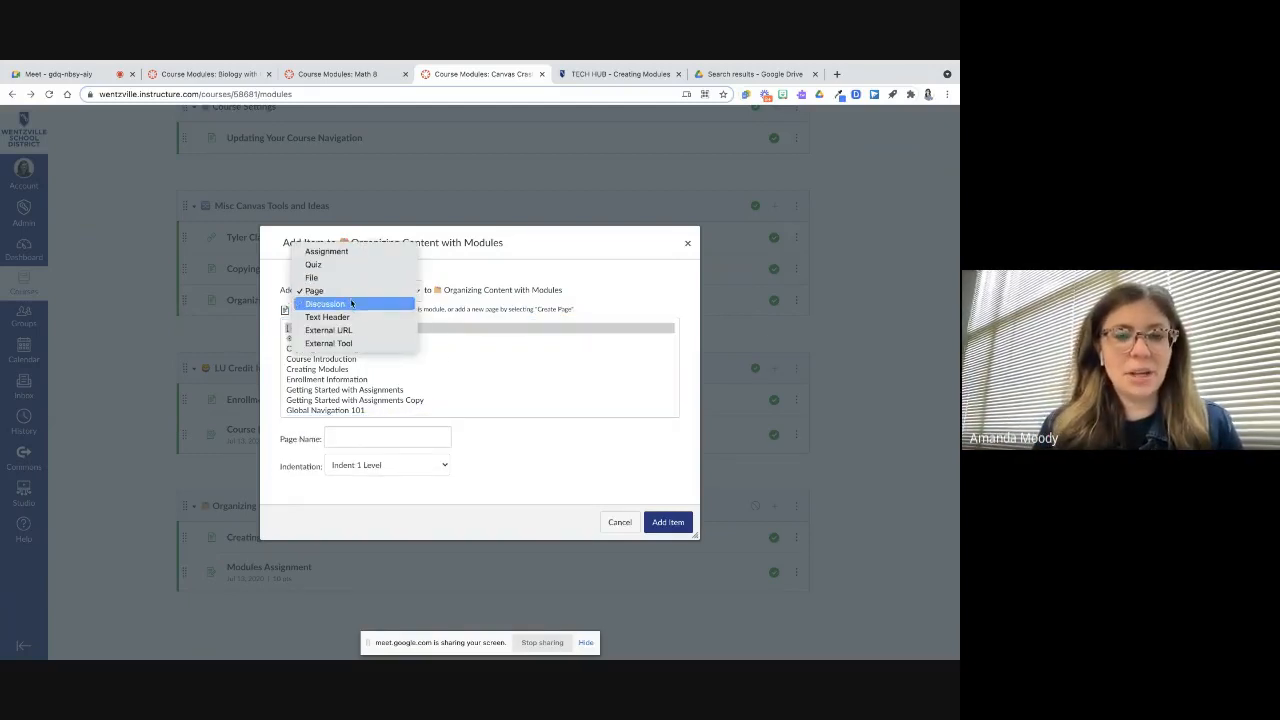
click(351, 303)
click(334, 328)
click(349, 291)
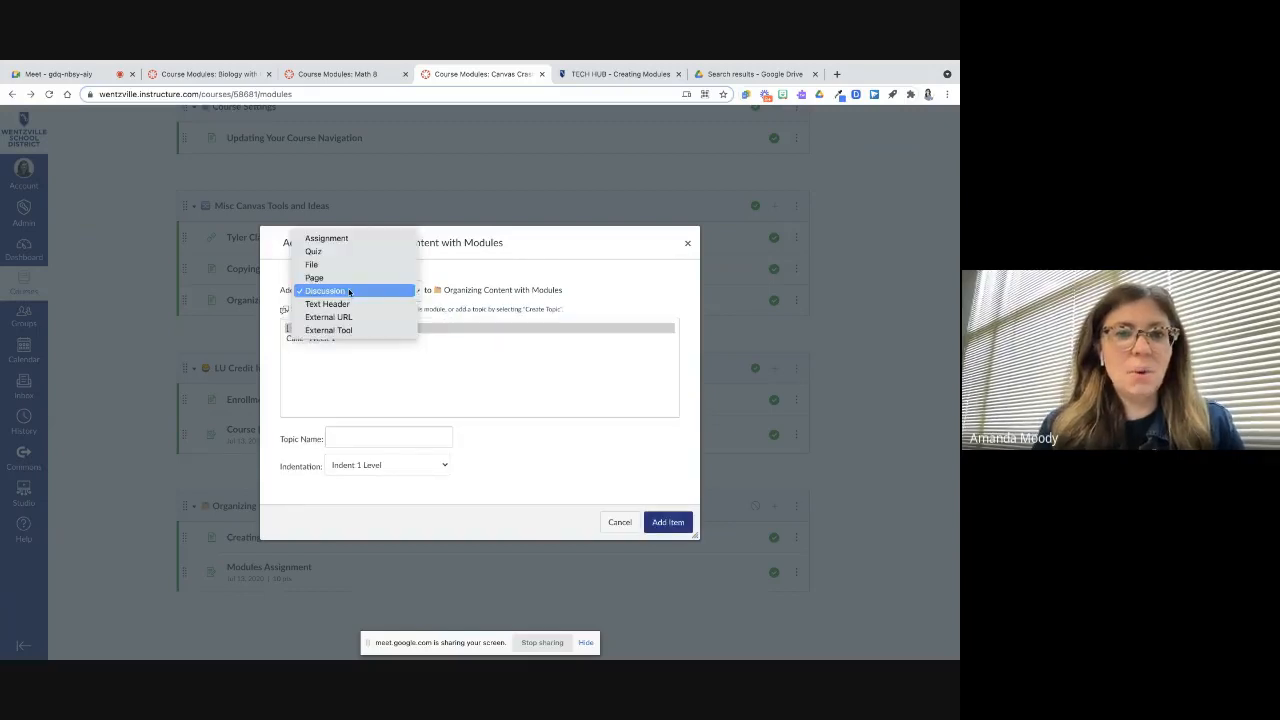
click(350, 240)
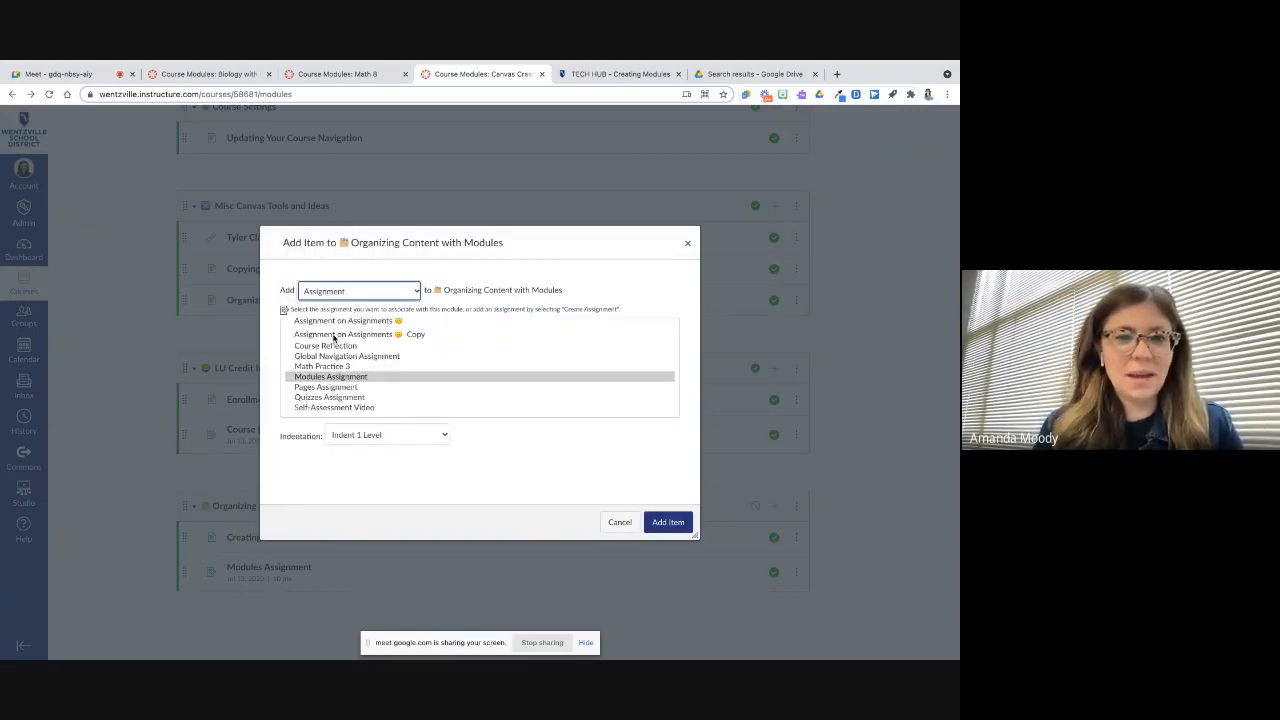
click(333, 328)
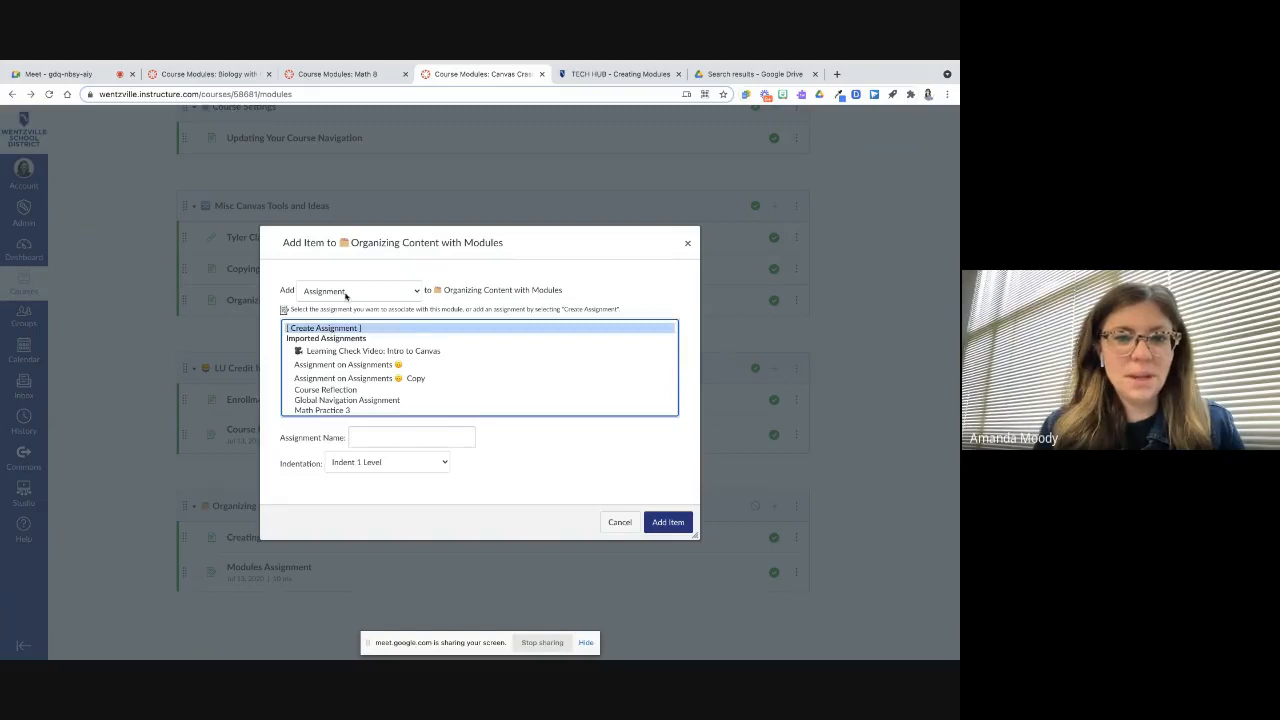
click(346, 291)
click(338, 330)
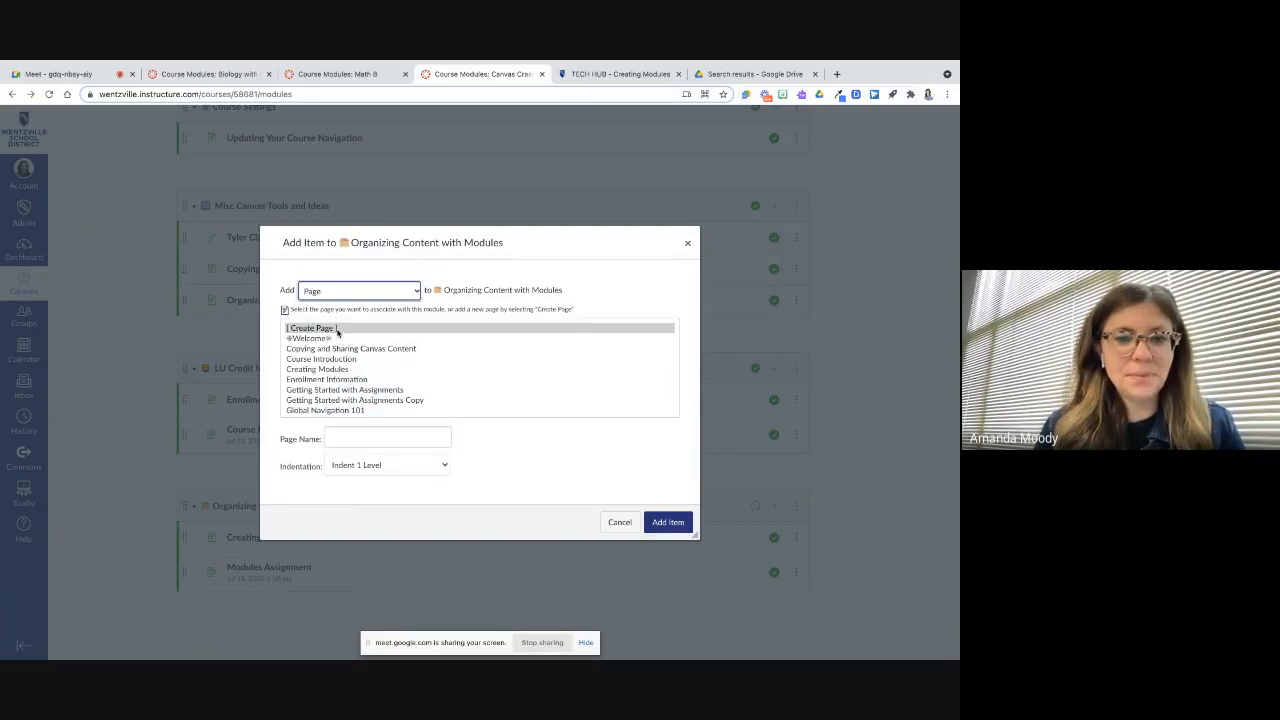
Create a new page named "More Info about Modules" in the Organizing Content with Modules module, indented one level
click(338, 333)
click(361, 437)
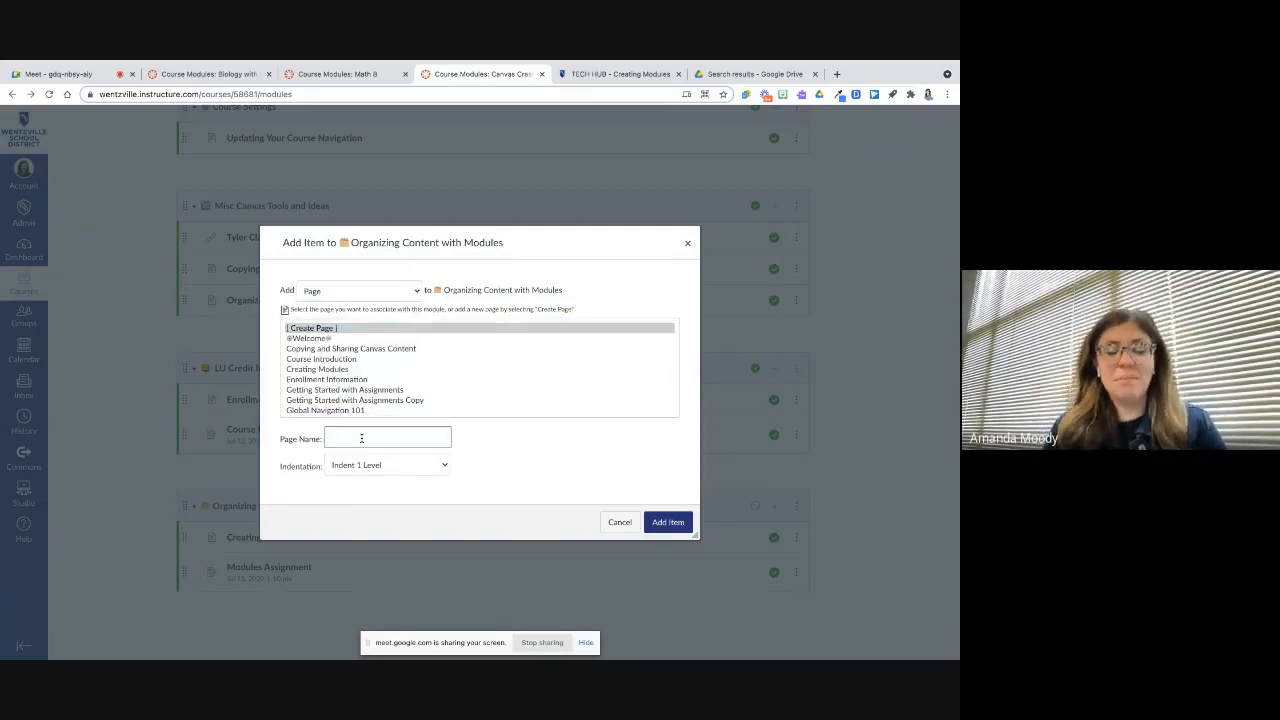
text(Mo)
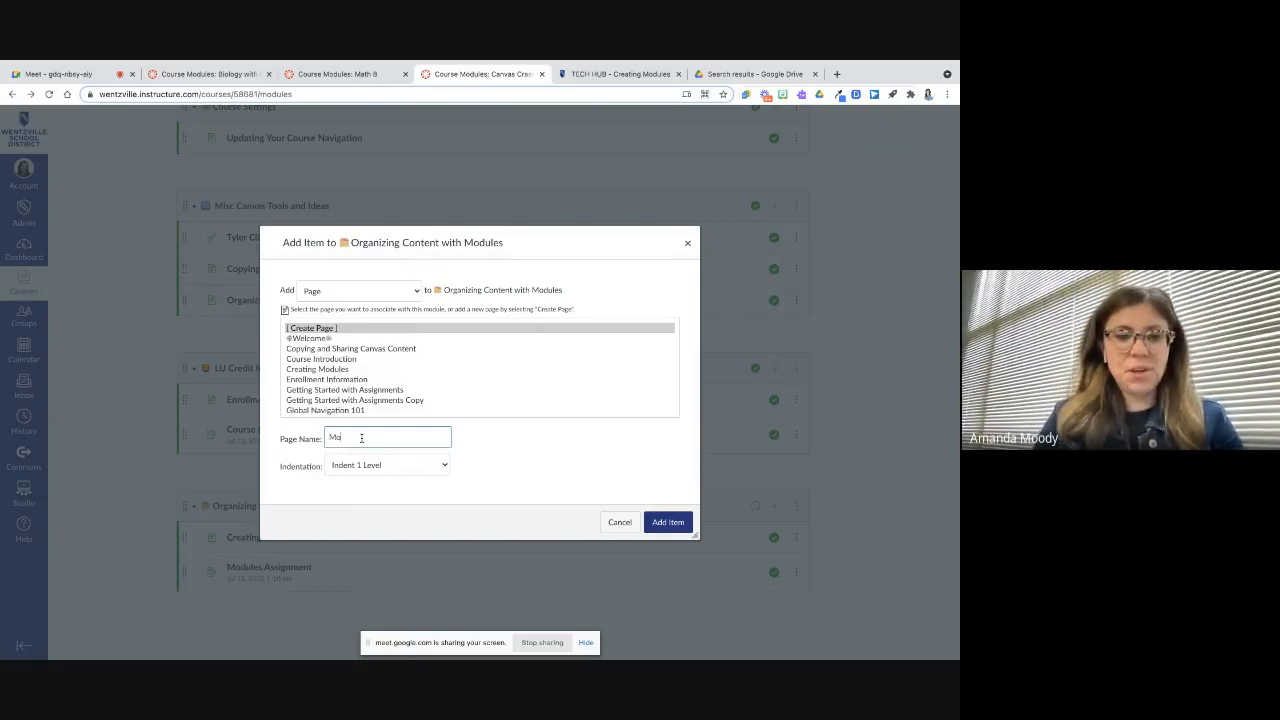
text(re info about Modules)
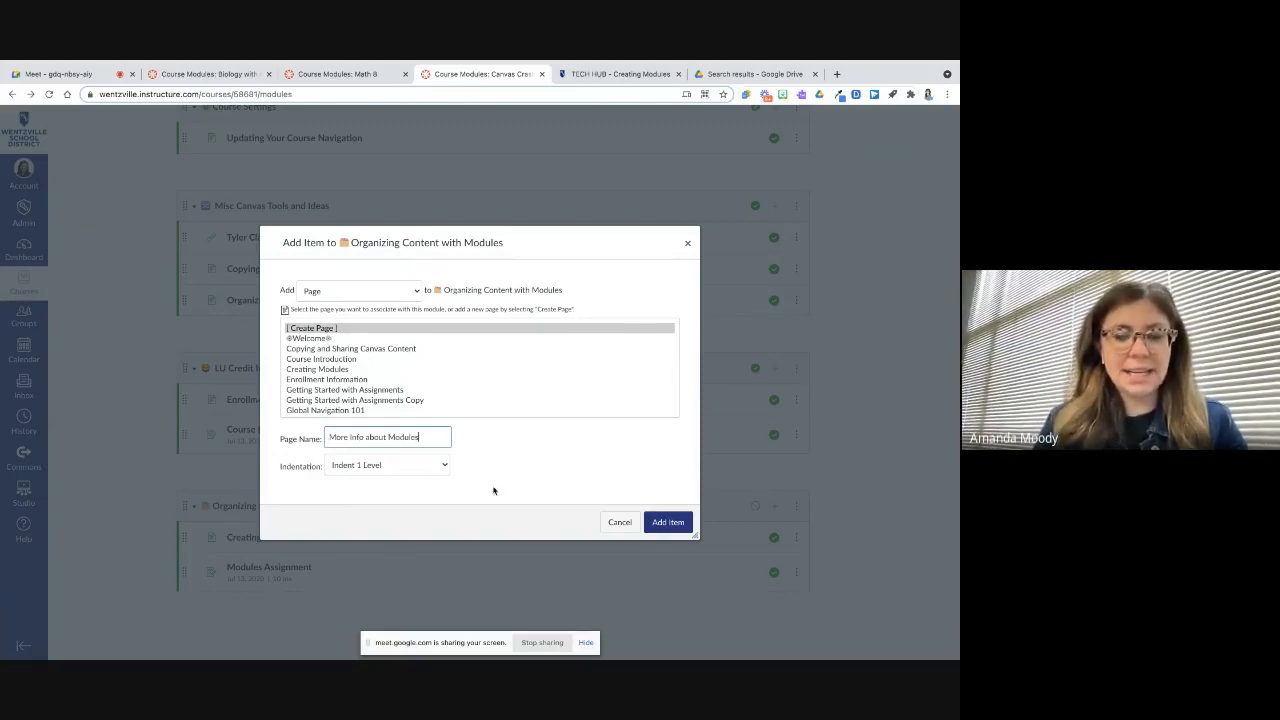
click(660, 531)
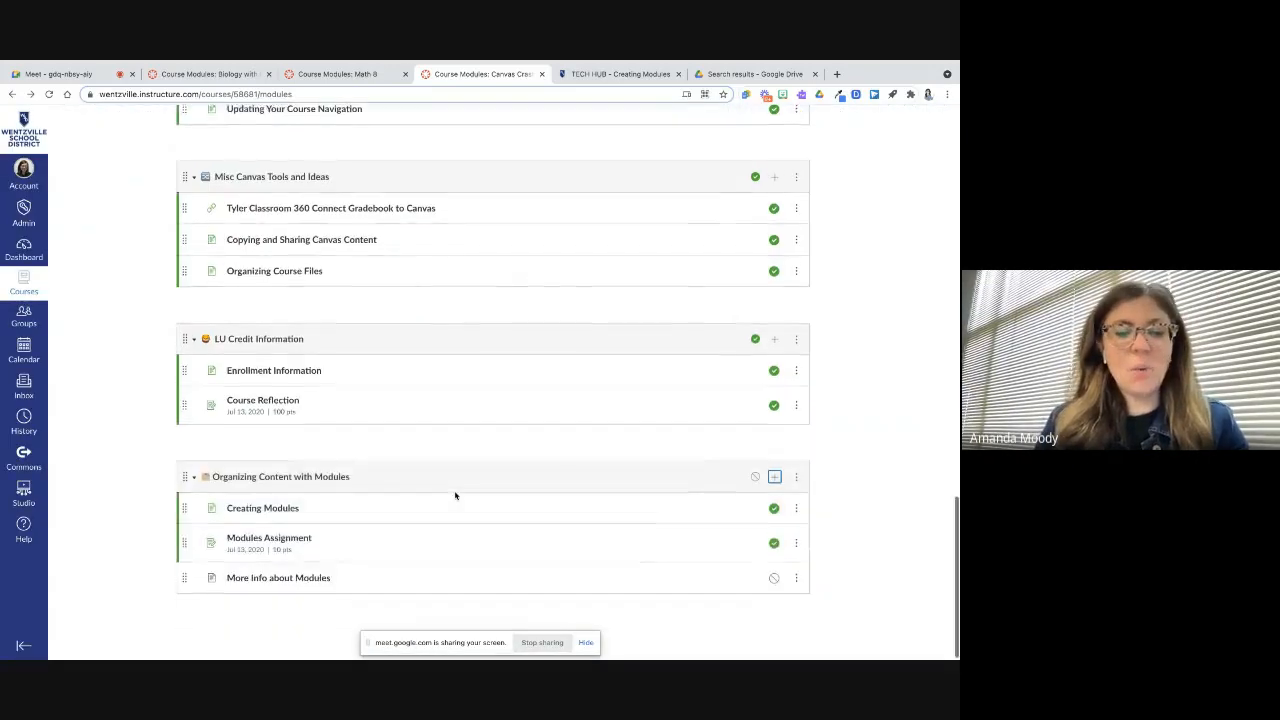
Open the More Info about Modules page, add the text "Info" to its body, and save it
click(278, 578)
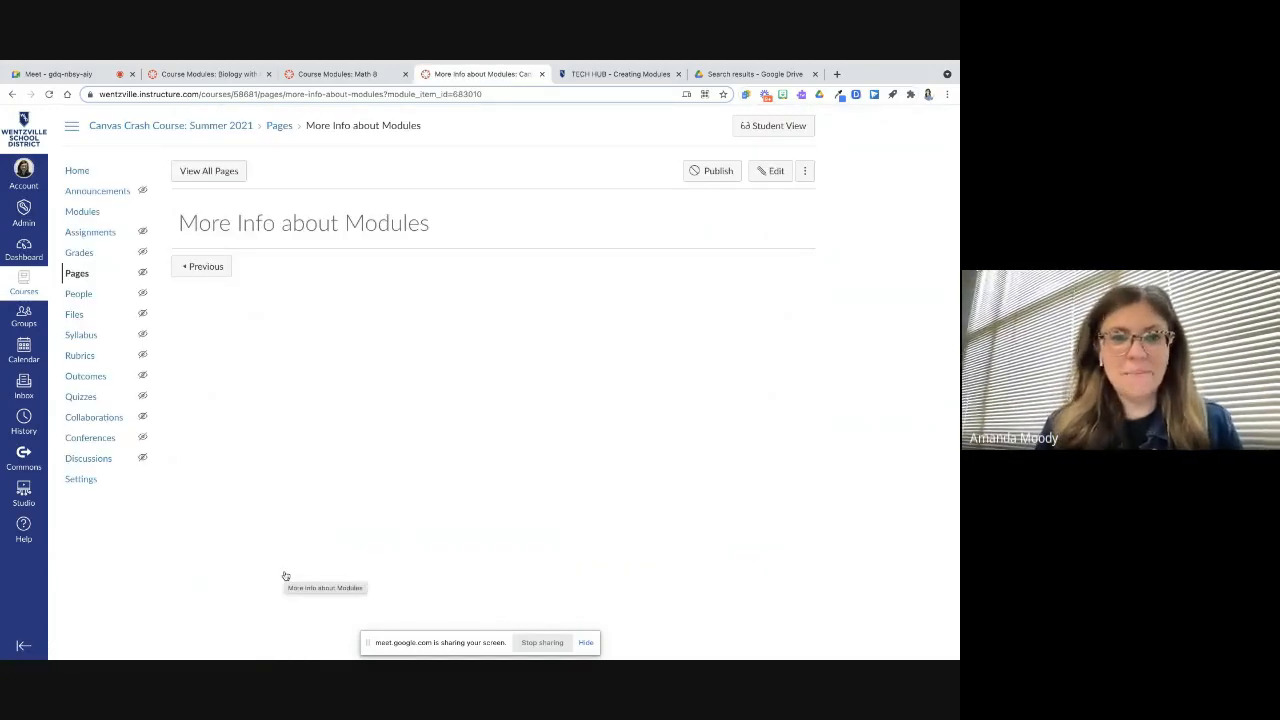
click(775, 171)
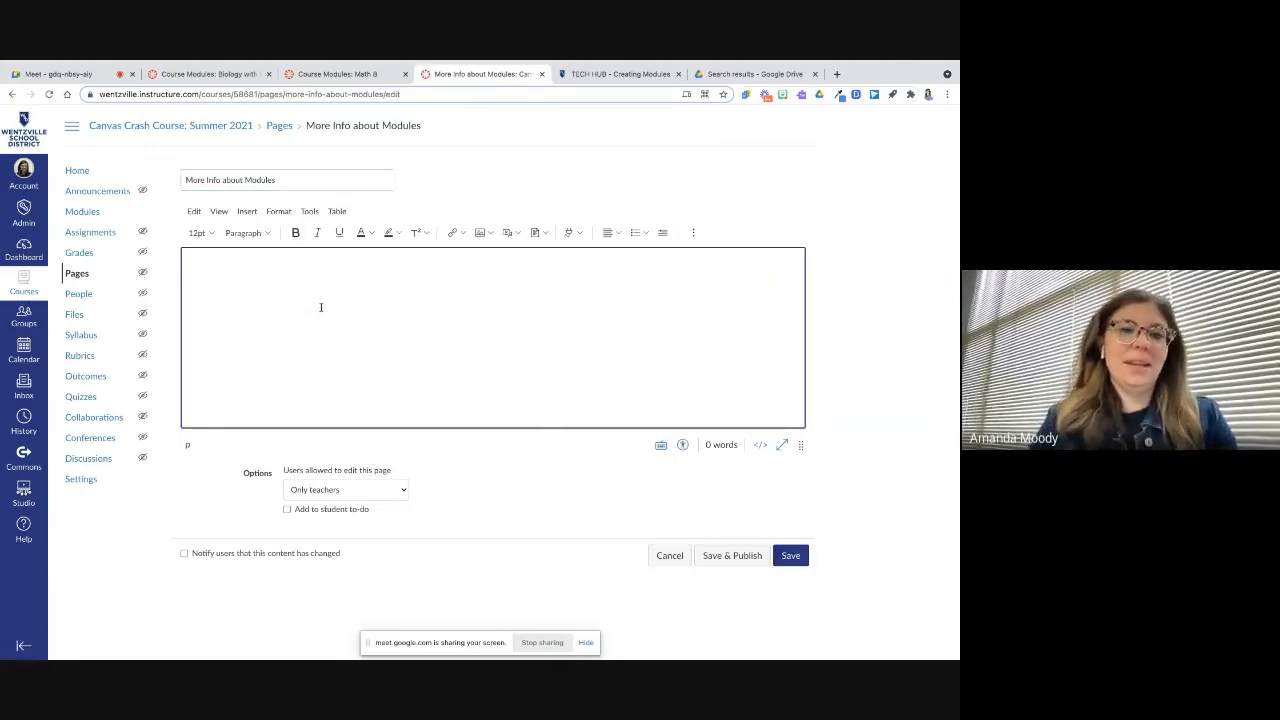
text(Info)
click(791, 554)
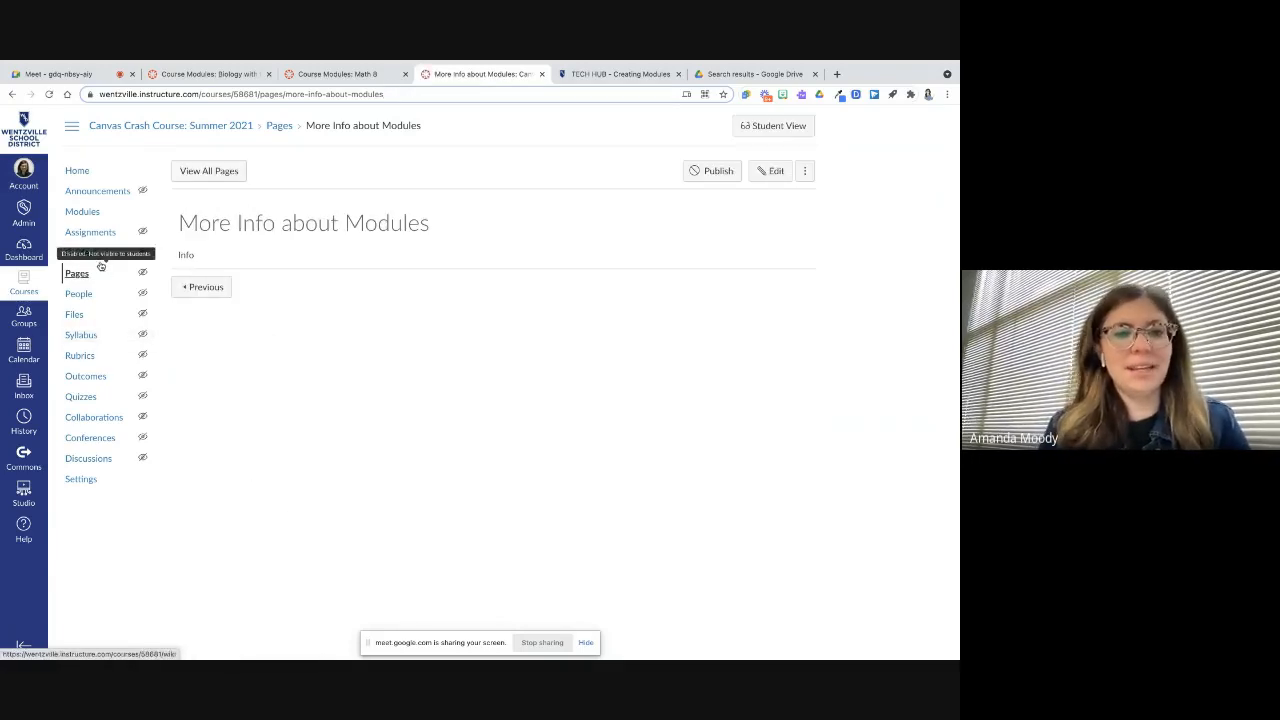
Return to the course modules and publish the More Info about Modules item
click(86, 212)
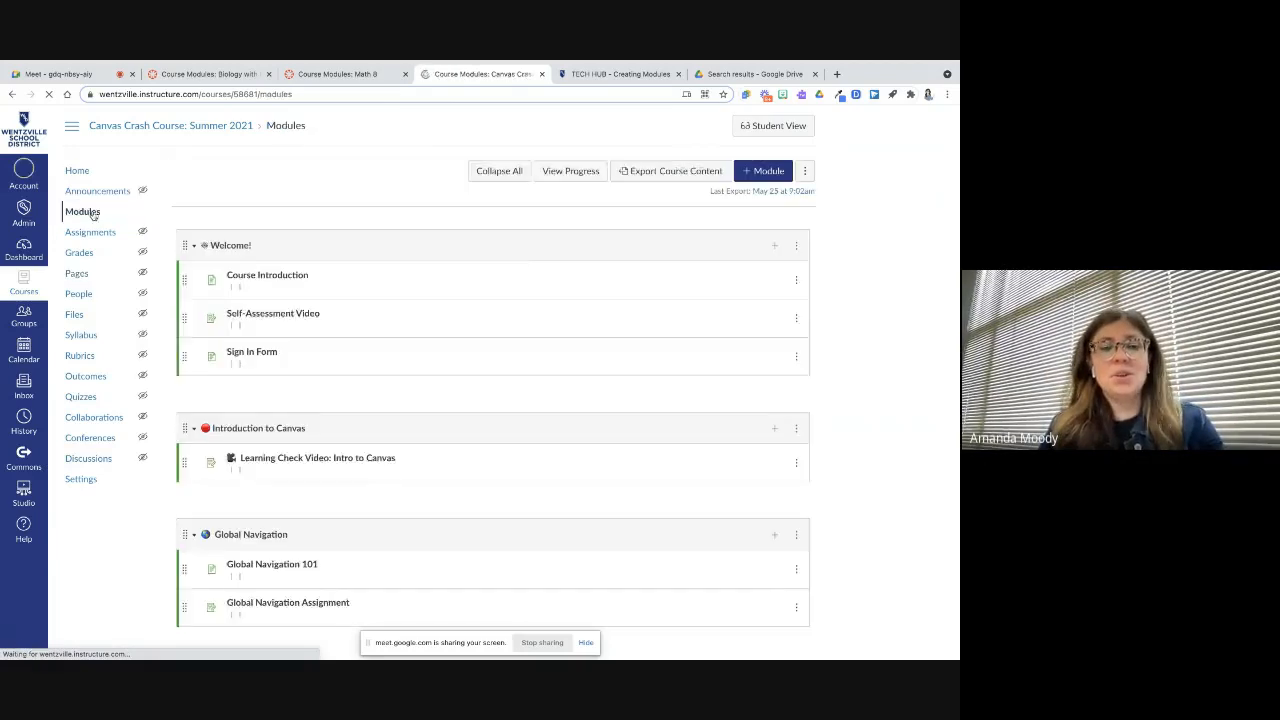
scroll(380, 477, down, 10)
scroll(380, 477, up, 4)
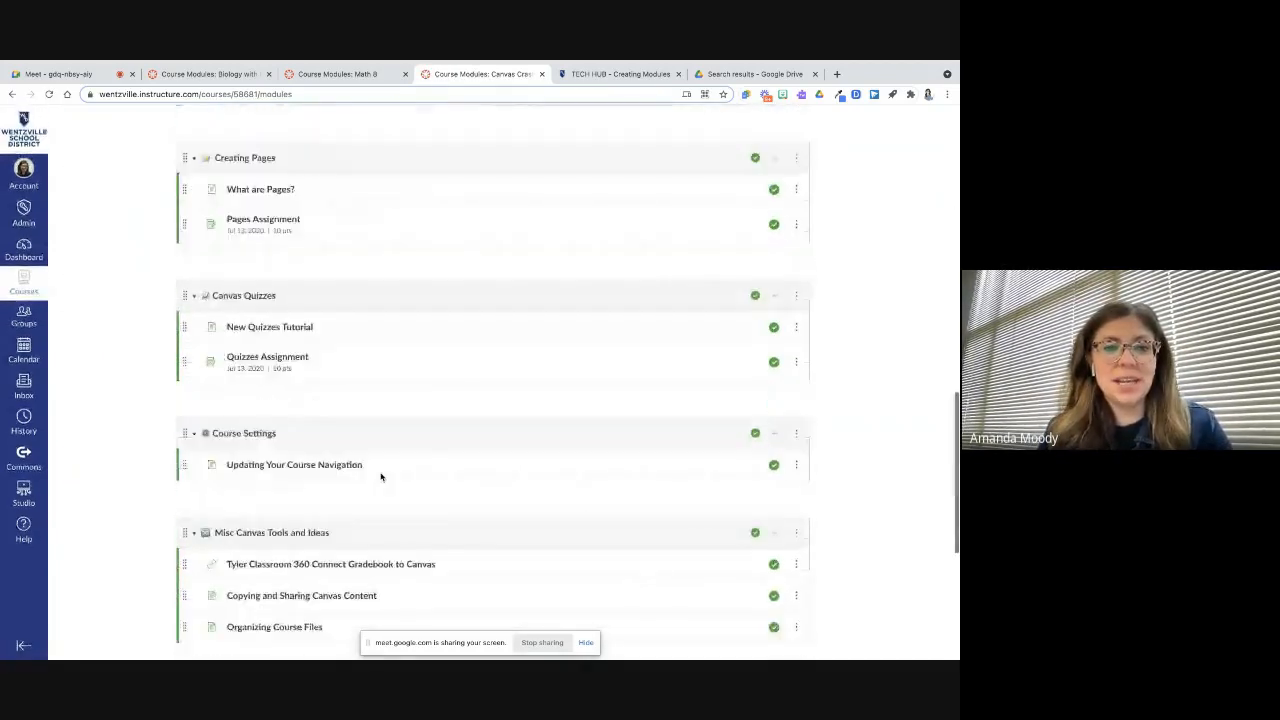
scroll(380, 475, down, 4)
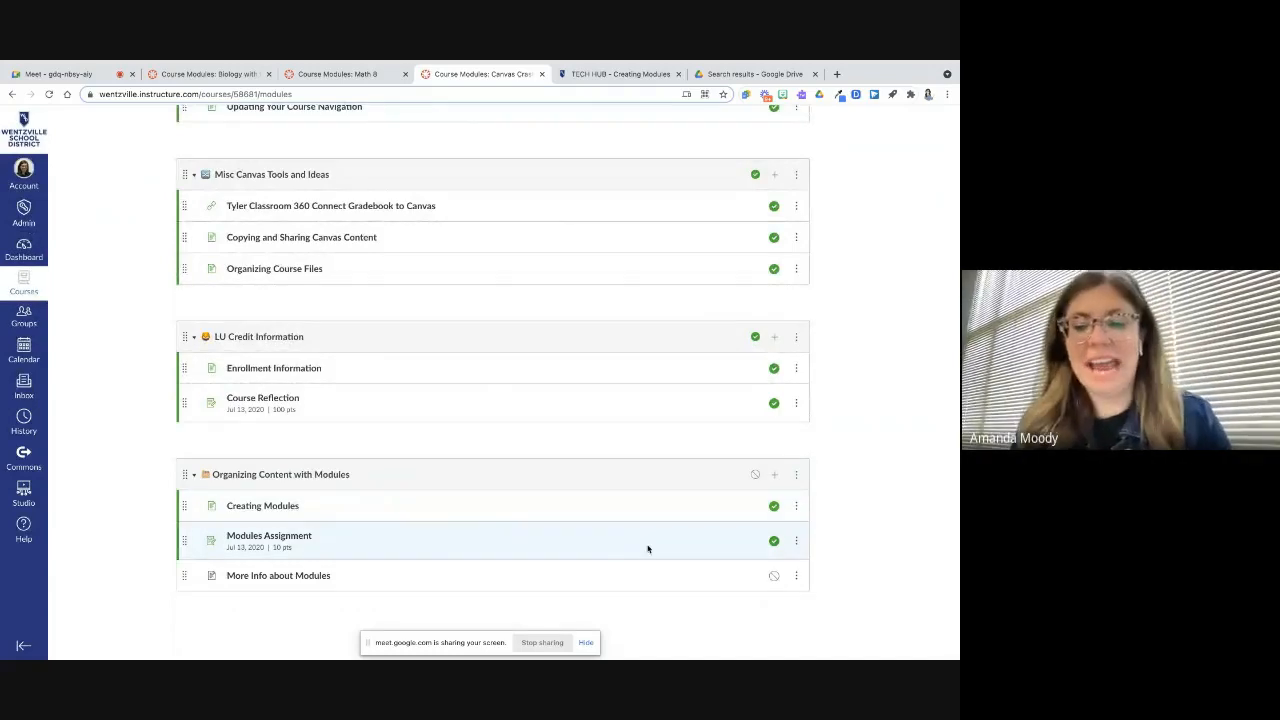
click(773, 577)
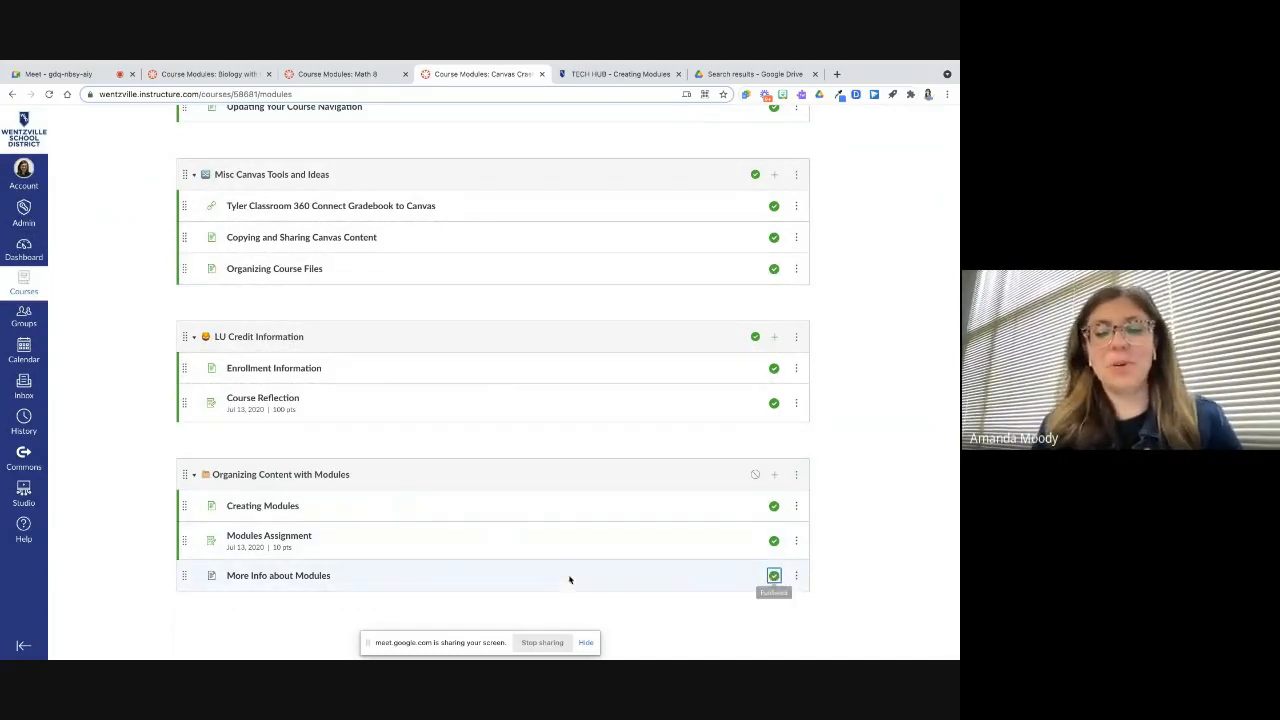
Open the add-item dialog for the module and browse the File item type and the course files list
click(774, 474)
click(402, 291)
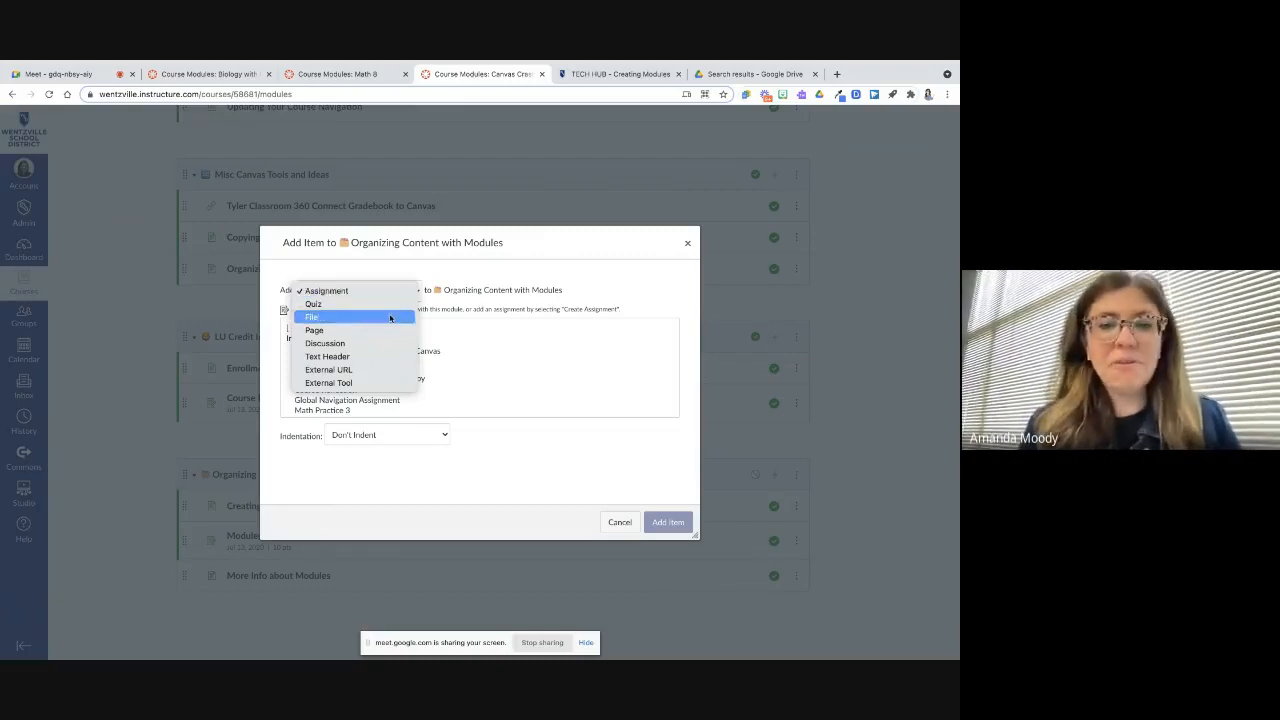
click(390, 319)
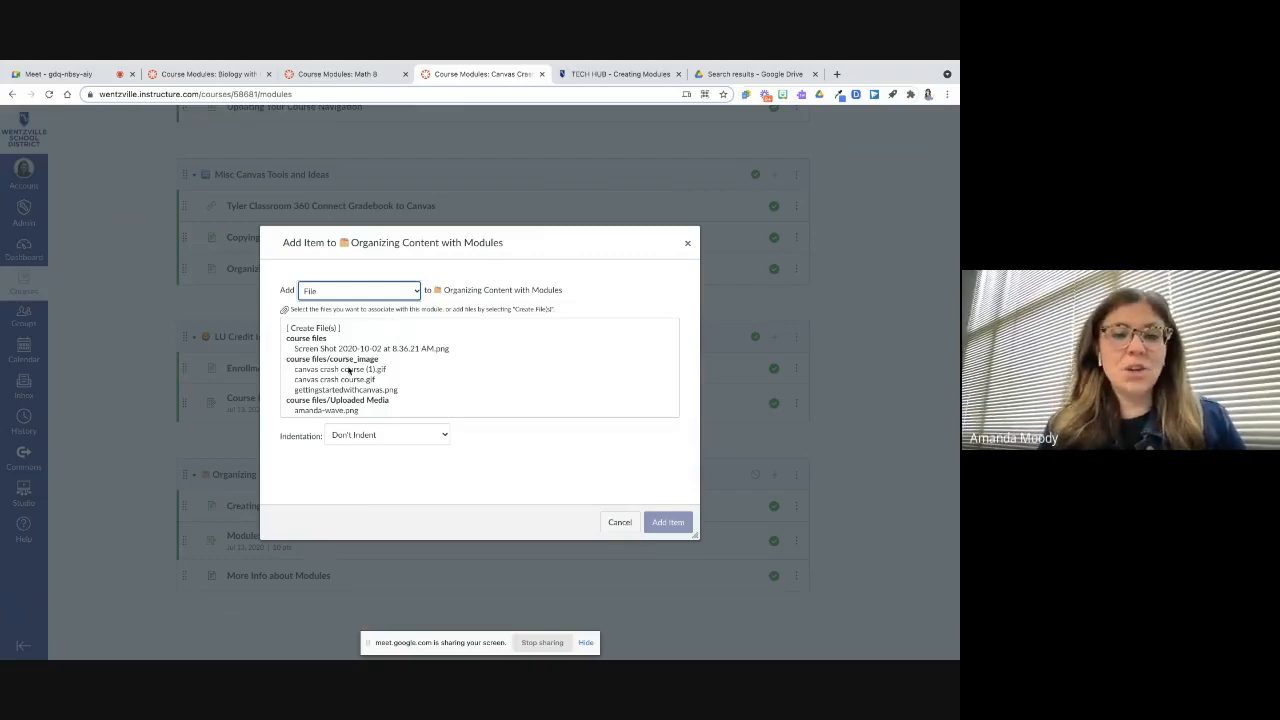
scroll(348, 370, down, 10)
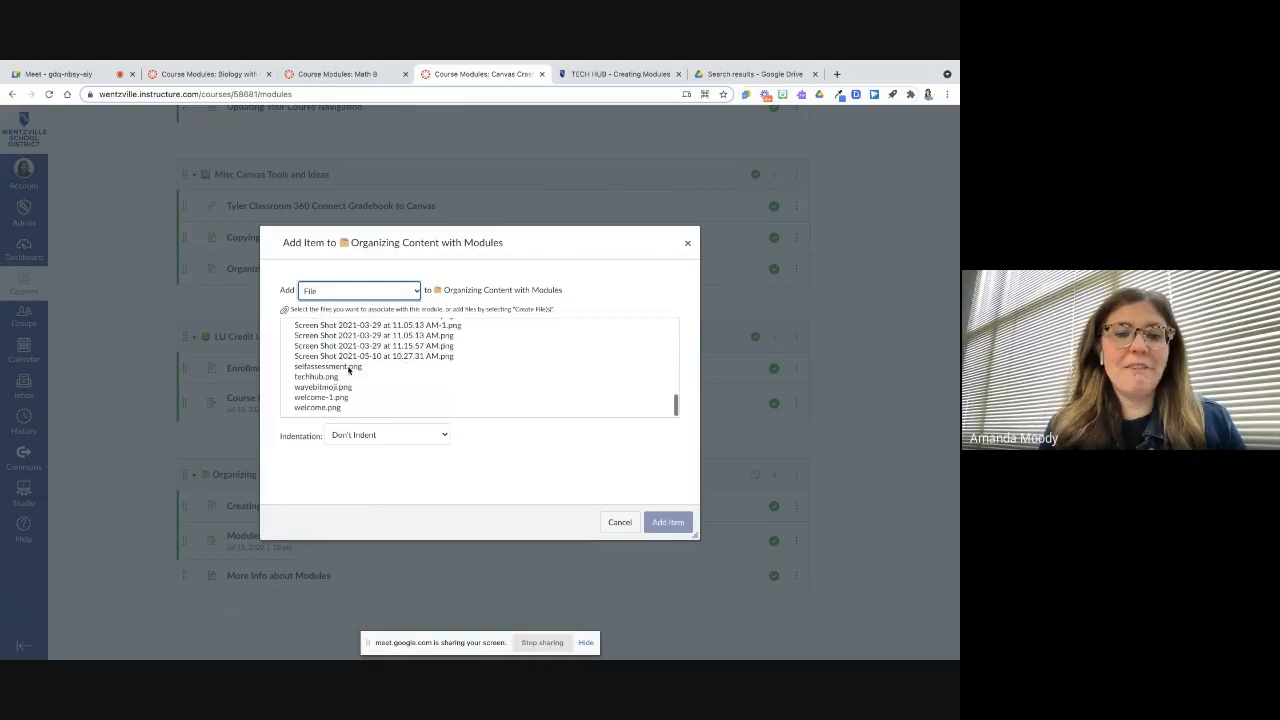
scroll(348, 370, up, 12)
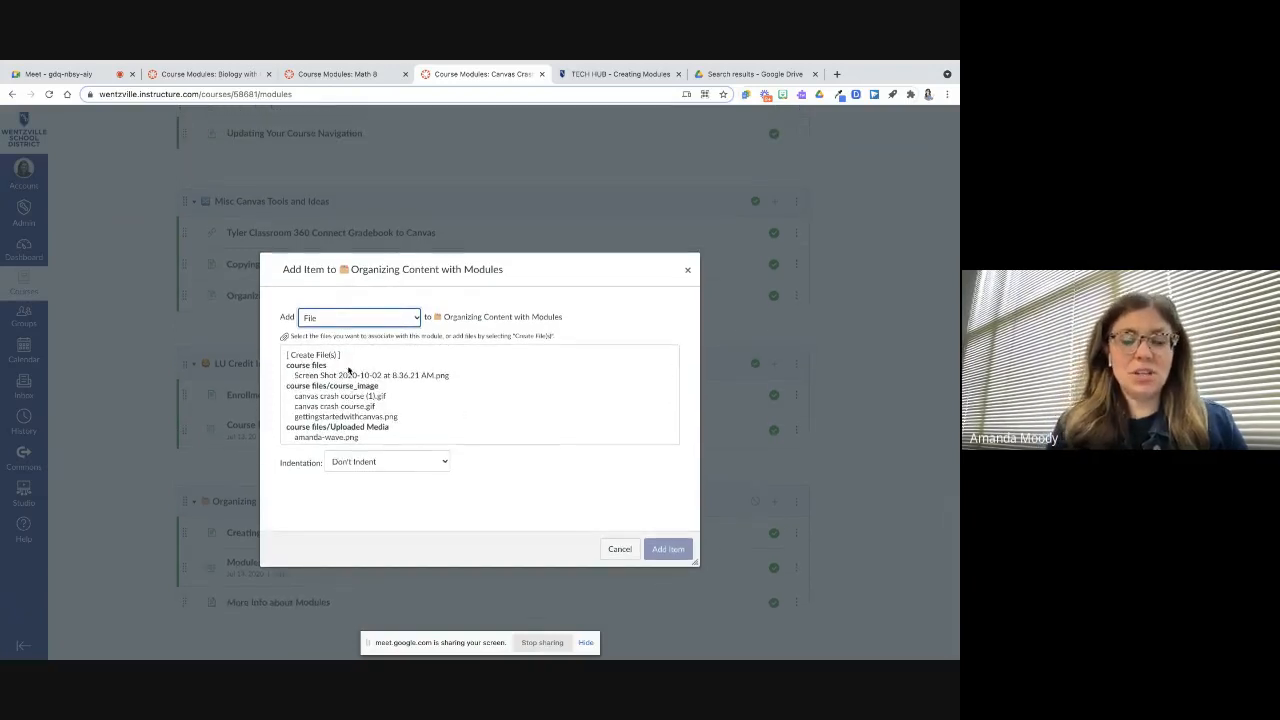
scroll(348, 375, down, 2)
scroll(345, 395, up, 2)
scroll(341, 410, down, 1)
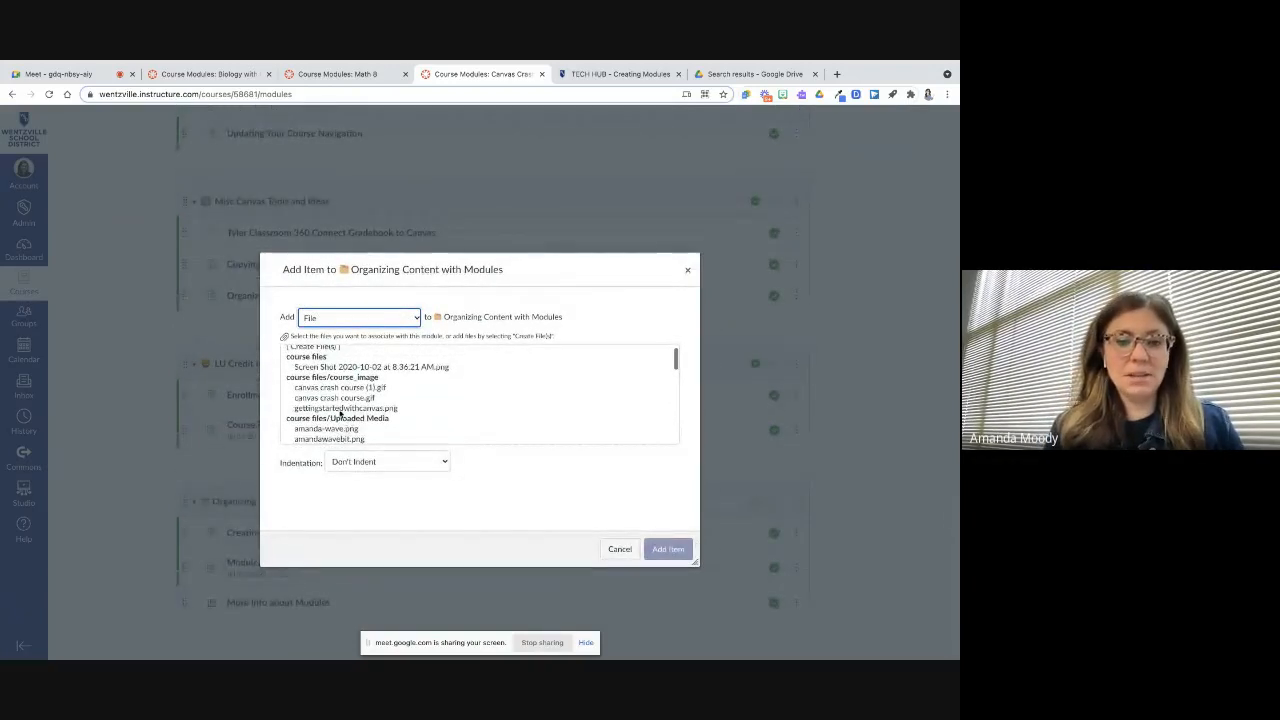
scroll(341, 414, up, 1)
click(336, 355)
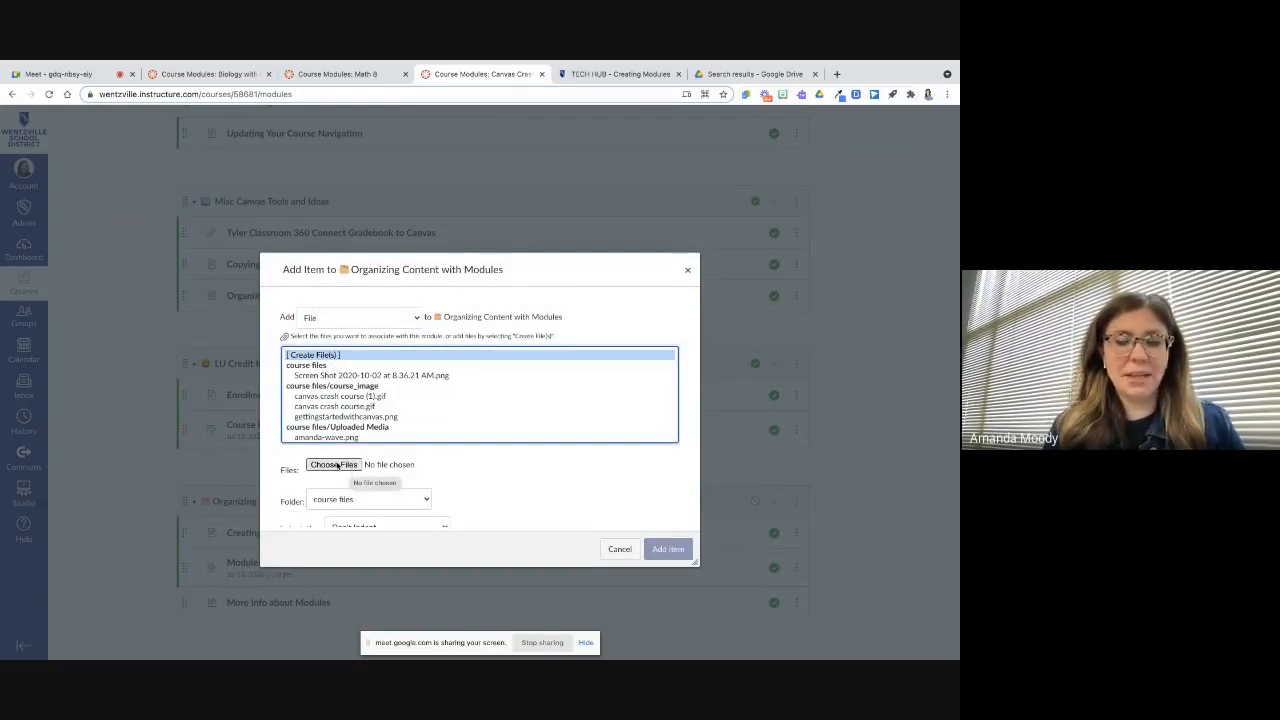
click(380, 321)
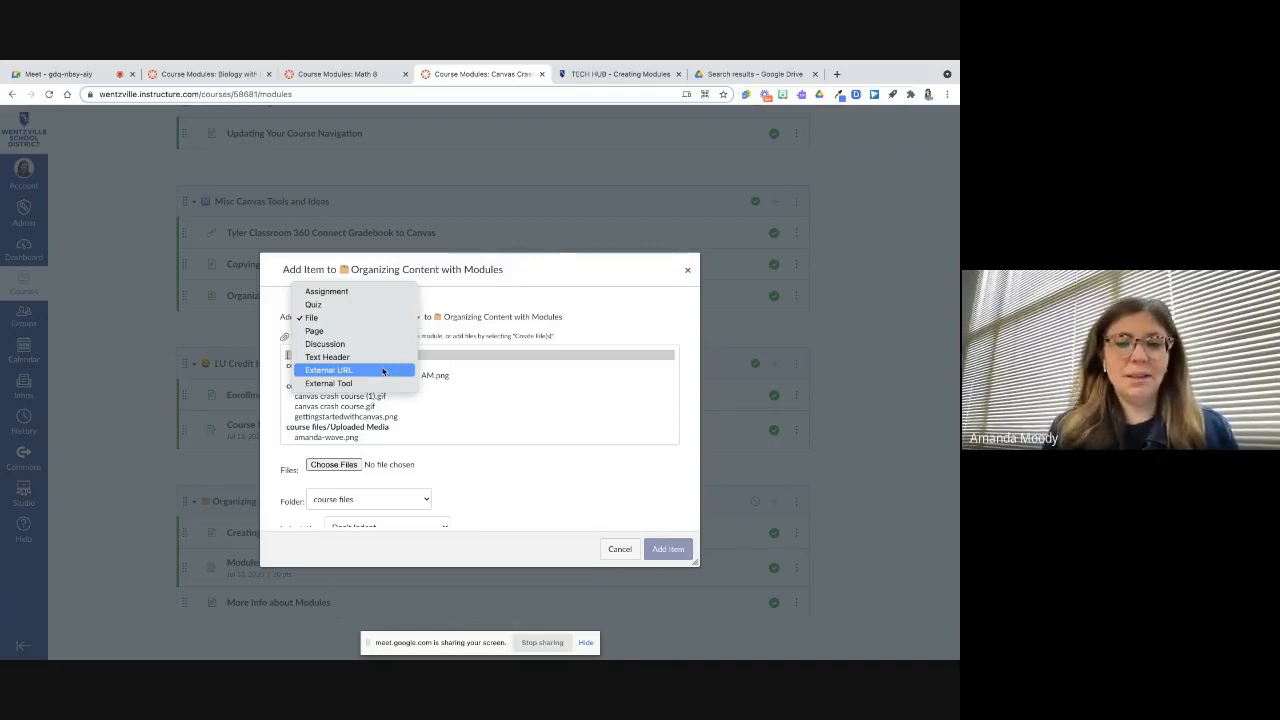
Choose an External URL item and paste the Tech Hub Creating Modules page address as its URL
click(383, 371)
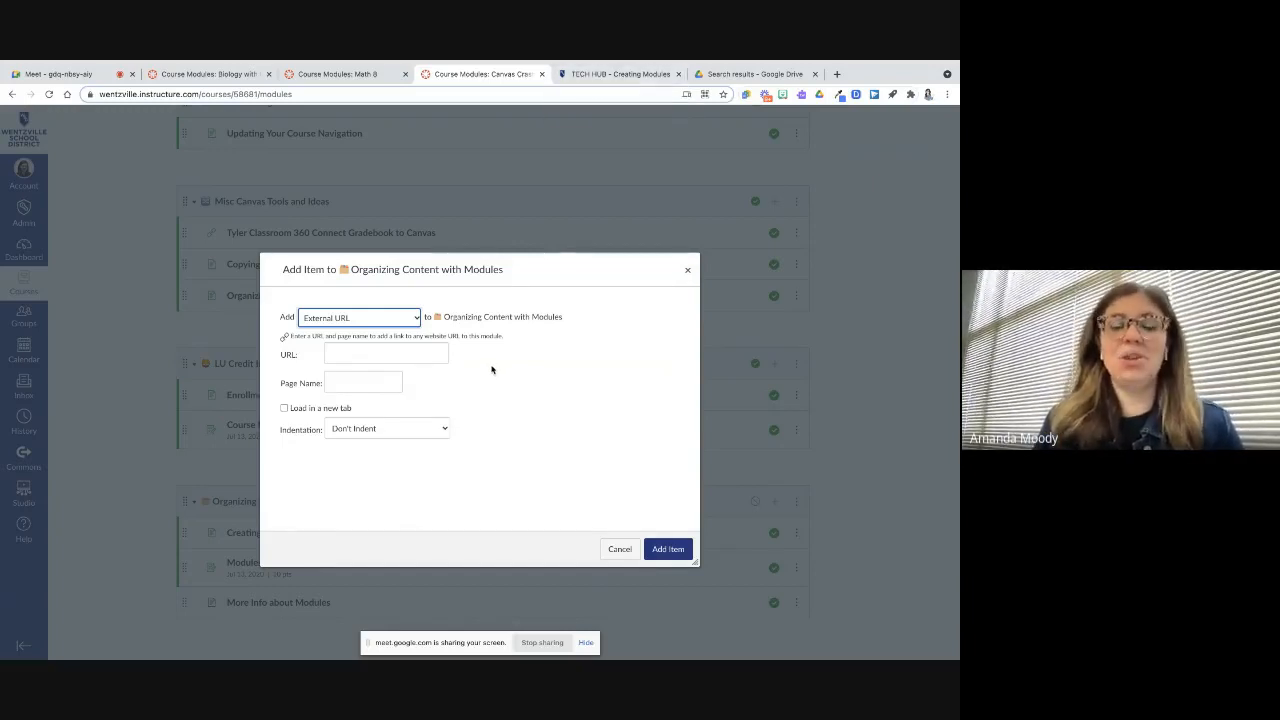
click(640, 77)
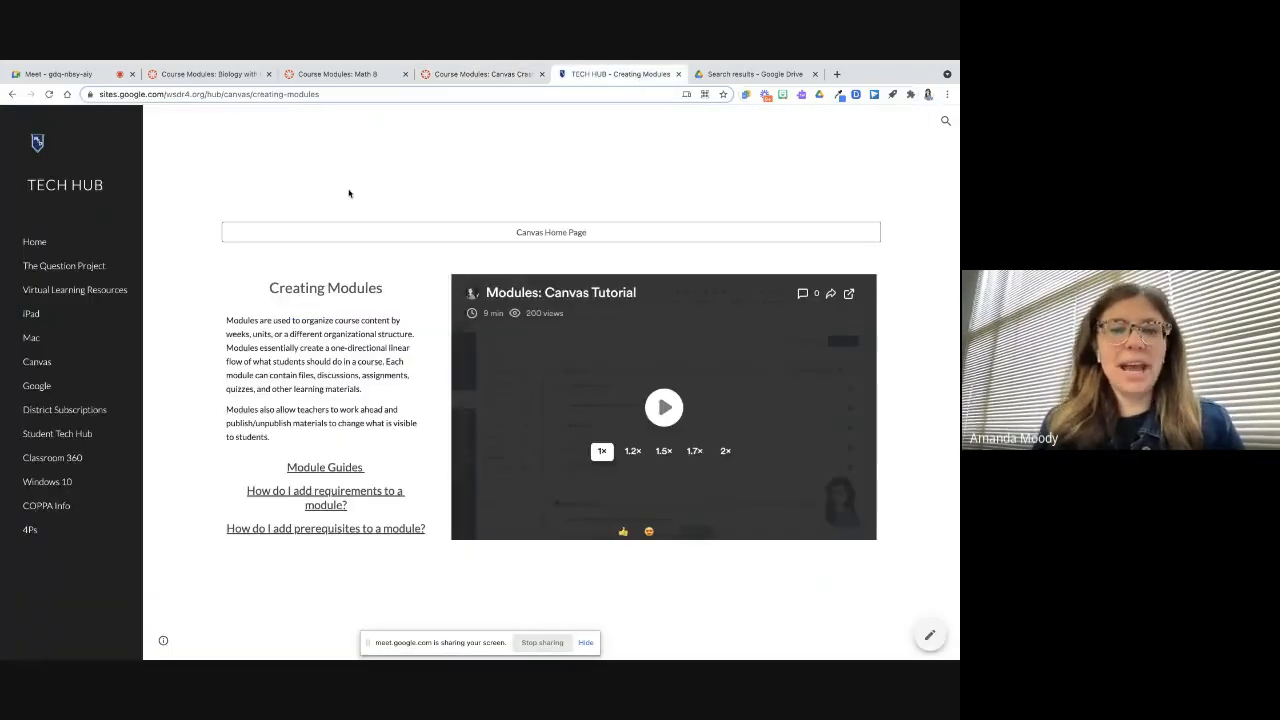
click(232, 92)
key(ctrl+c)
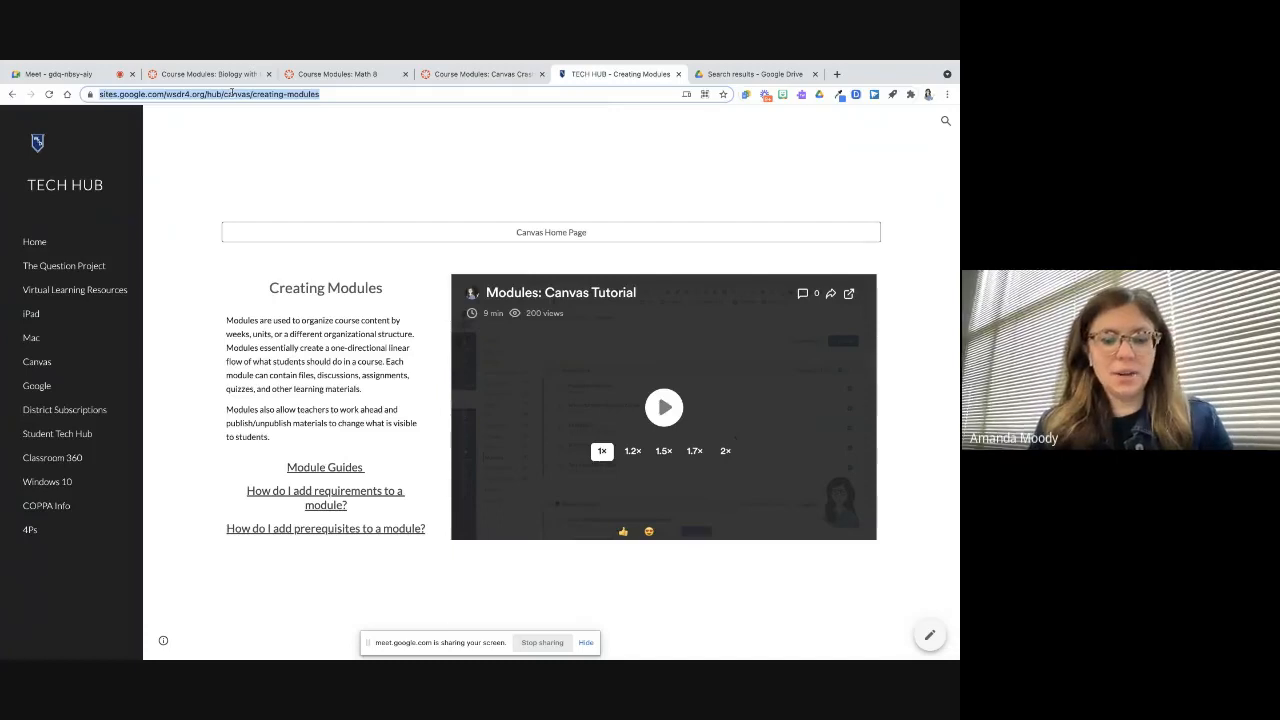
click(436, 78)
click(381, 353)
key(ctrl+v)
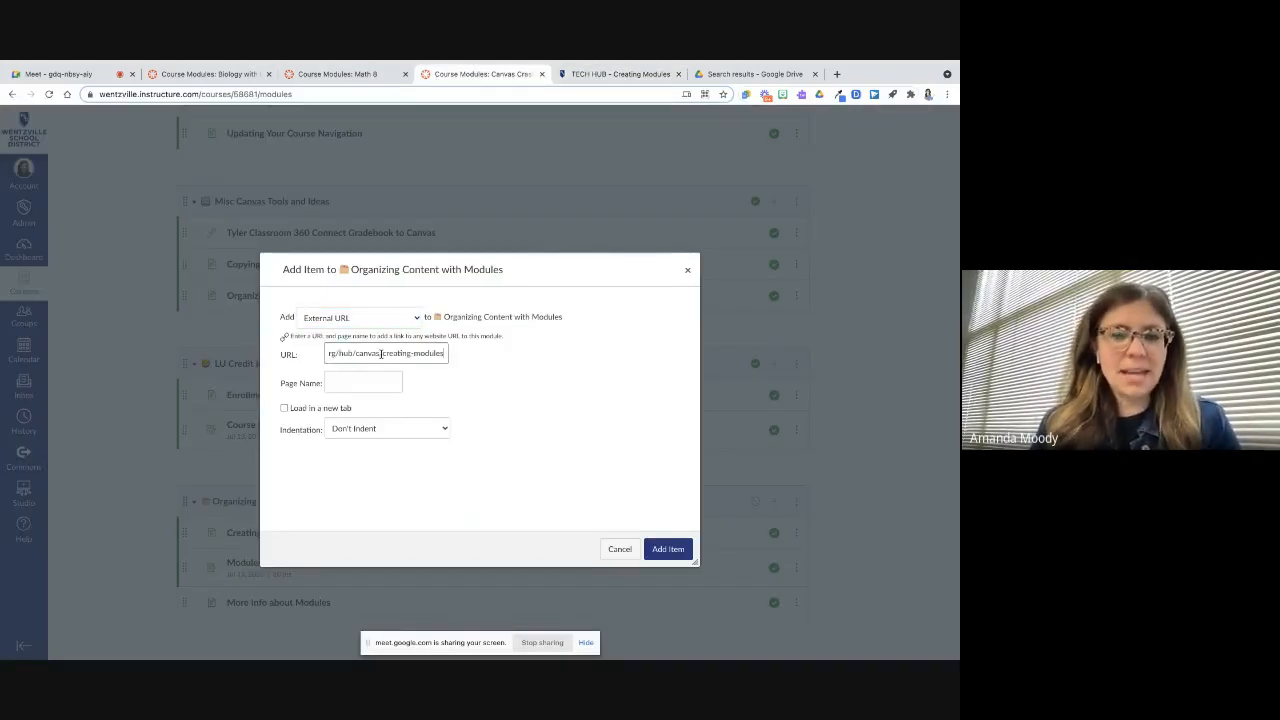
Name the link "Tech Hub Modules Resource", set it to load in a new tab, indent one level, and add it
click(360, 382)
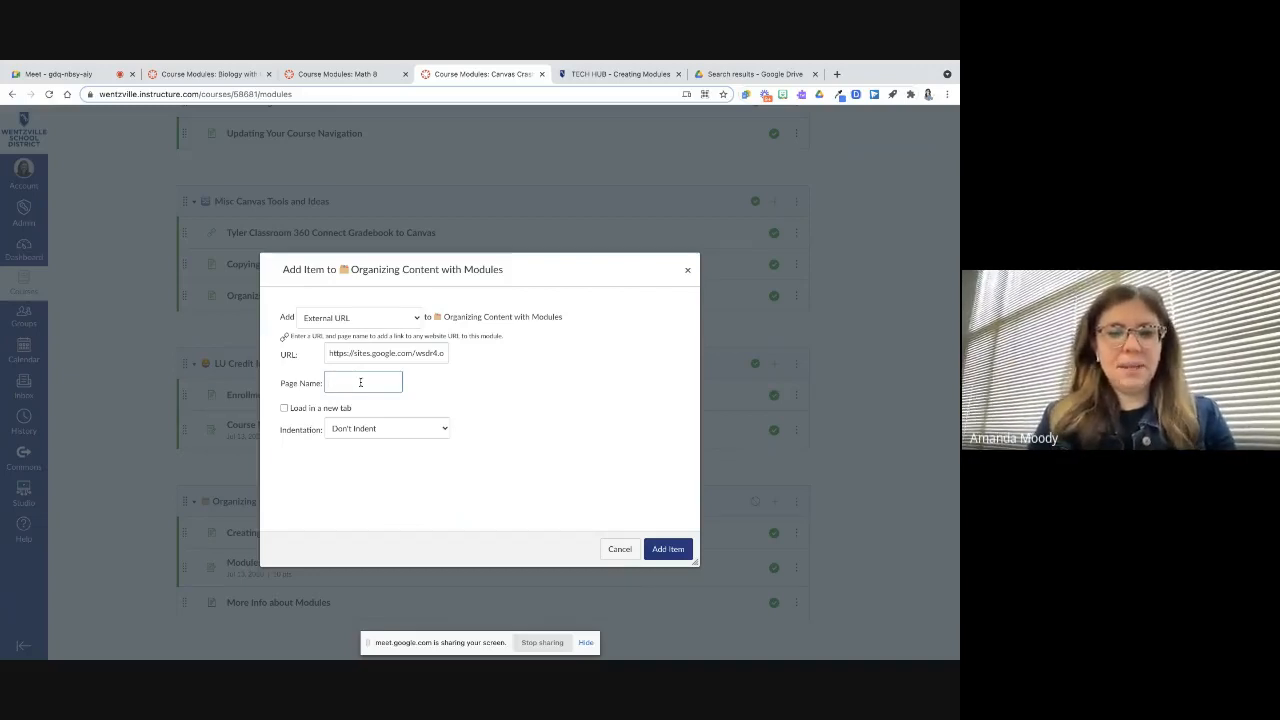
text(Tech Hub)
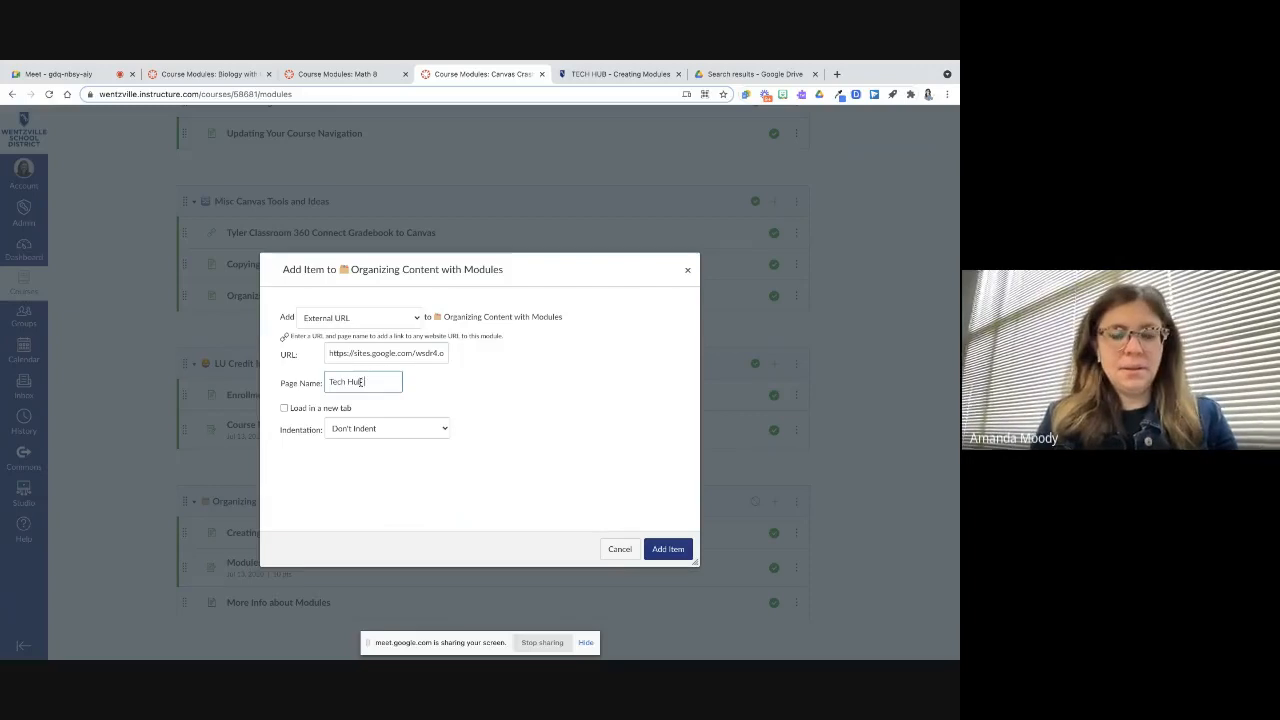
text( Modules Resou)
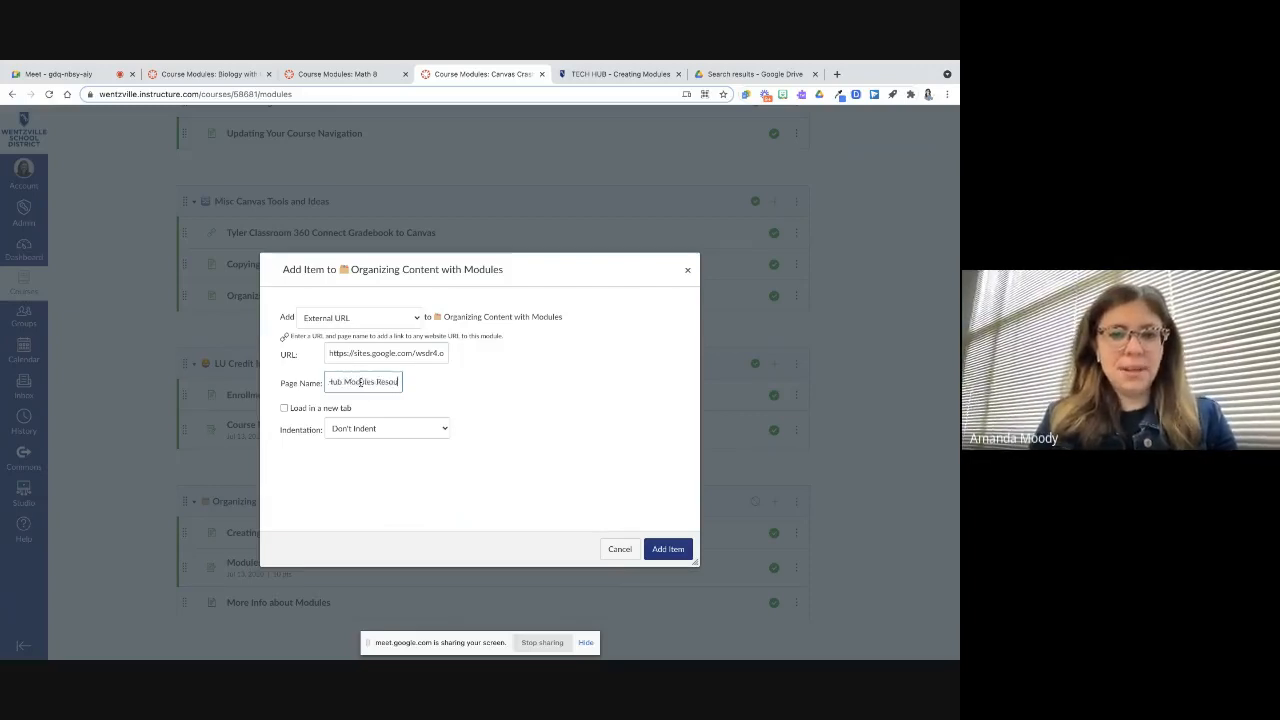
text(rces)
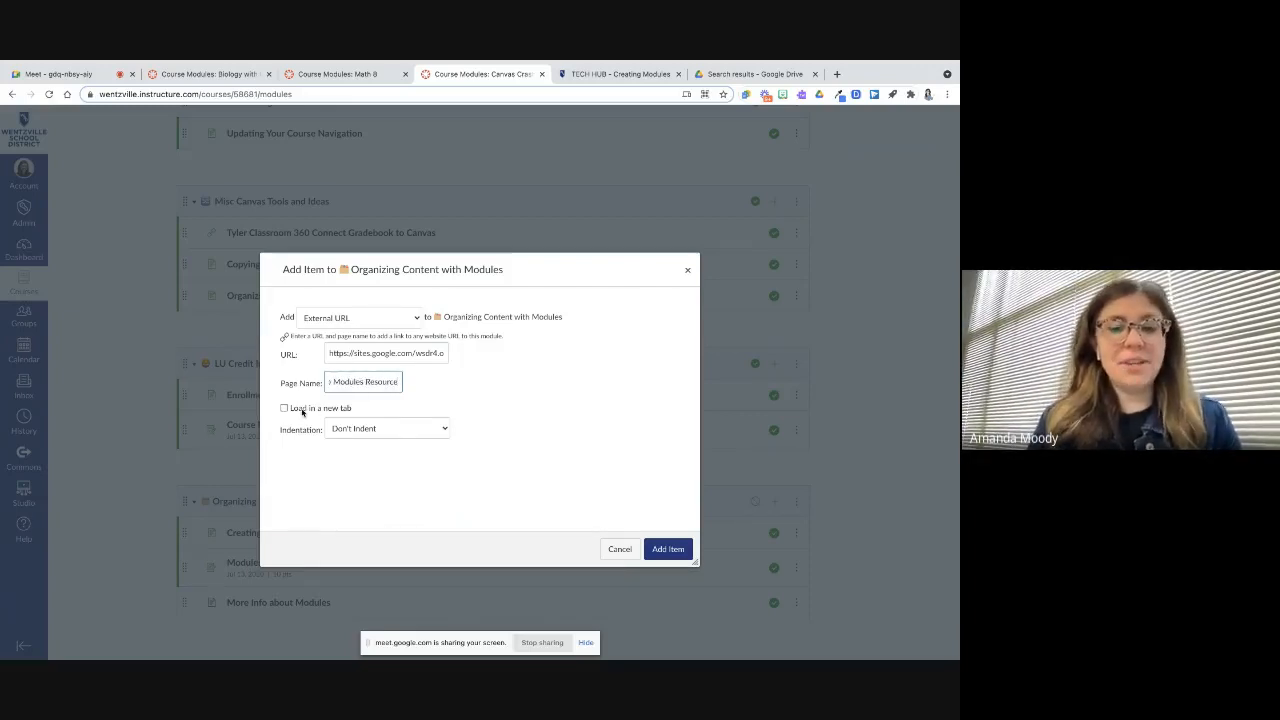
click(302, 412)
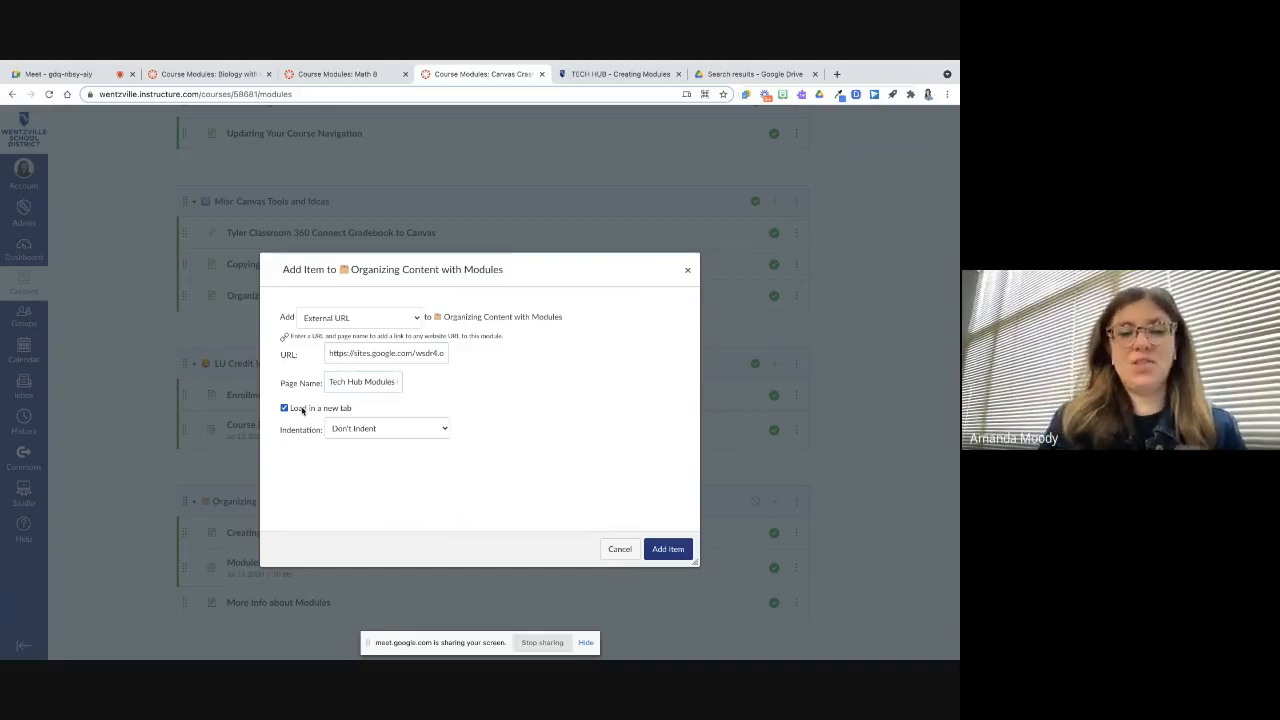
click(366, 429)
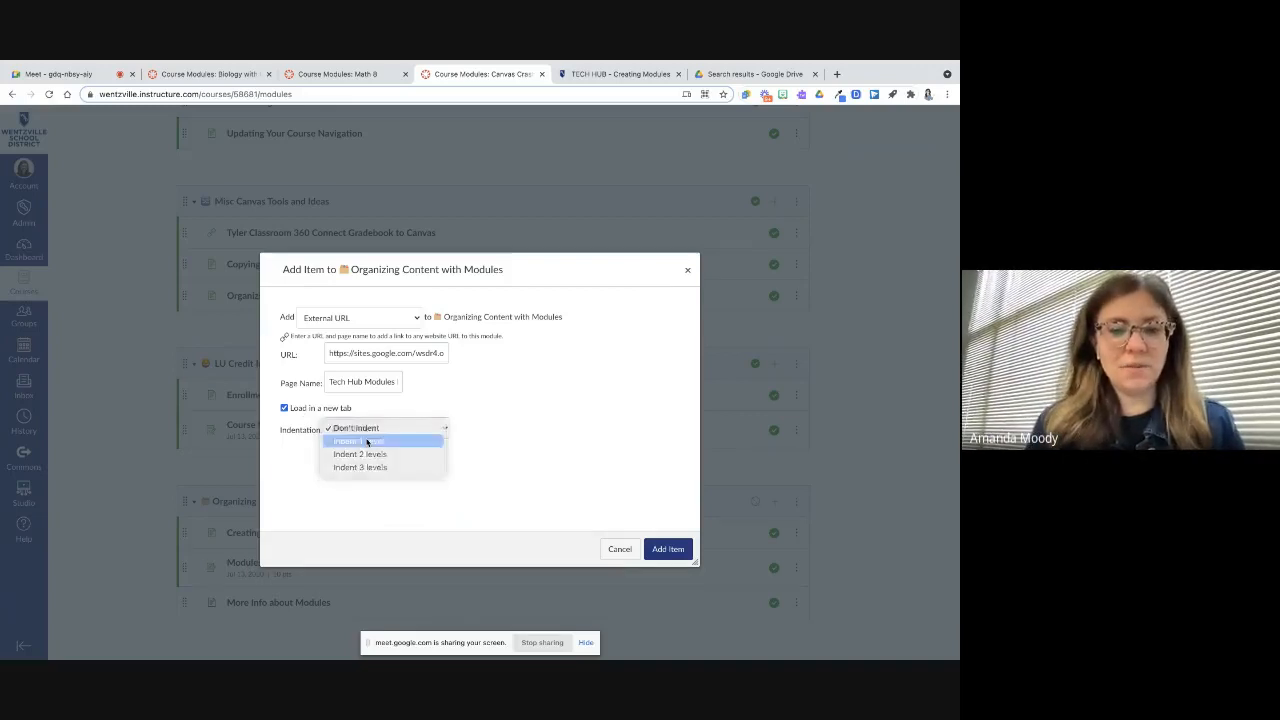
click(360, 440)
click(666, 548)
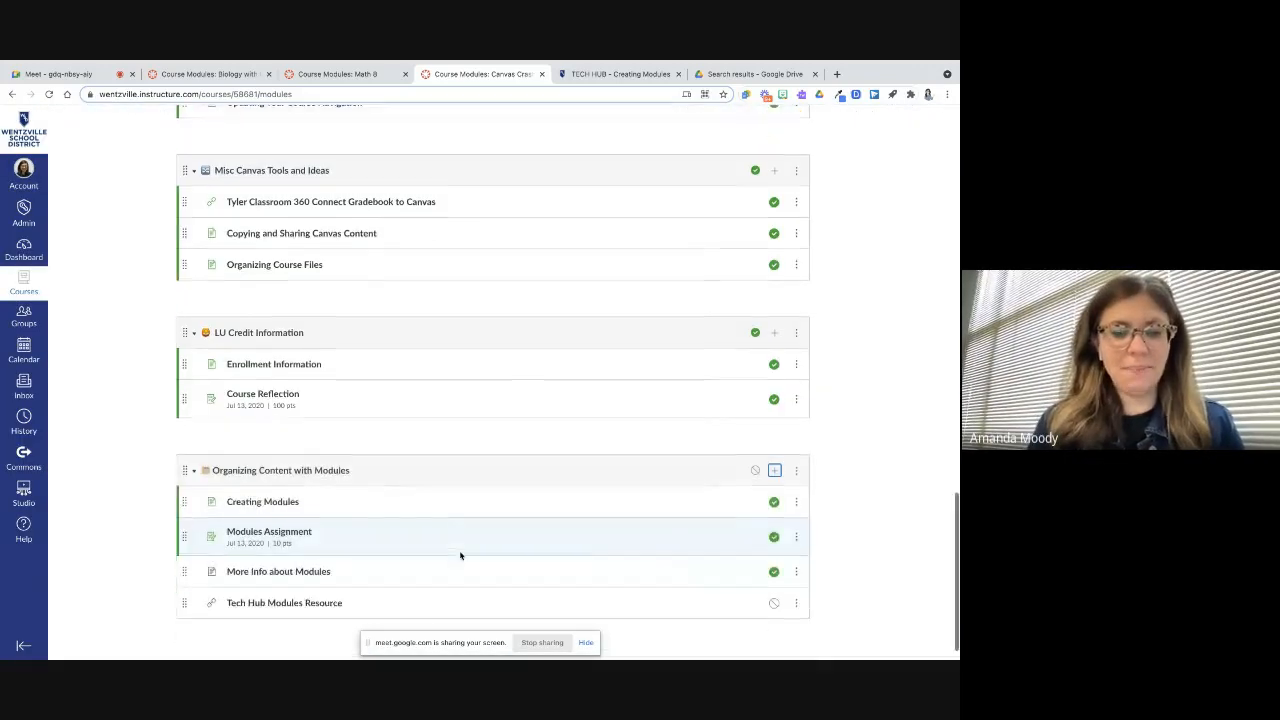
scroll(380, 565, down, 1)
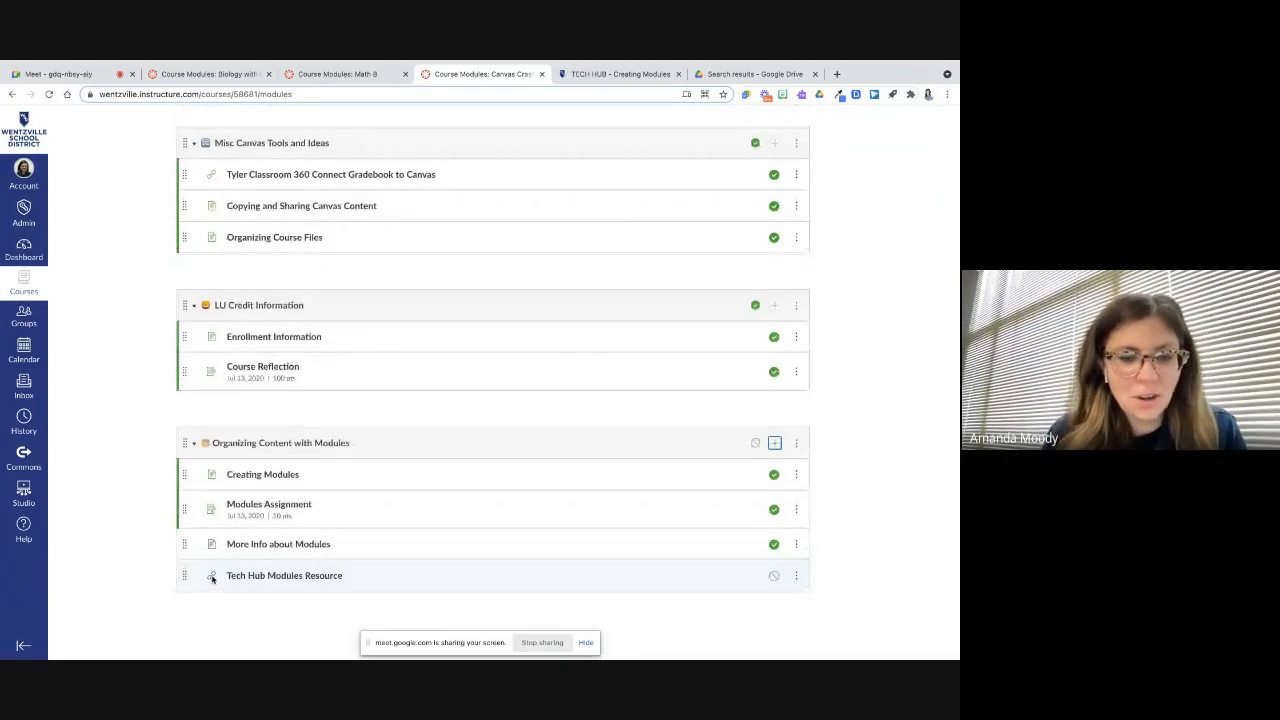
Open the Tech Hub Modules Resource link to test it, close its tab, and return to the module
click(245, 577)
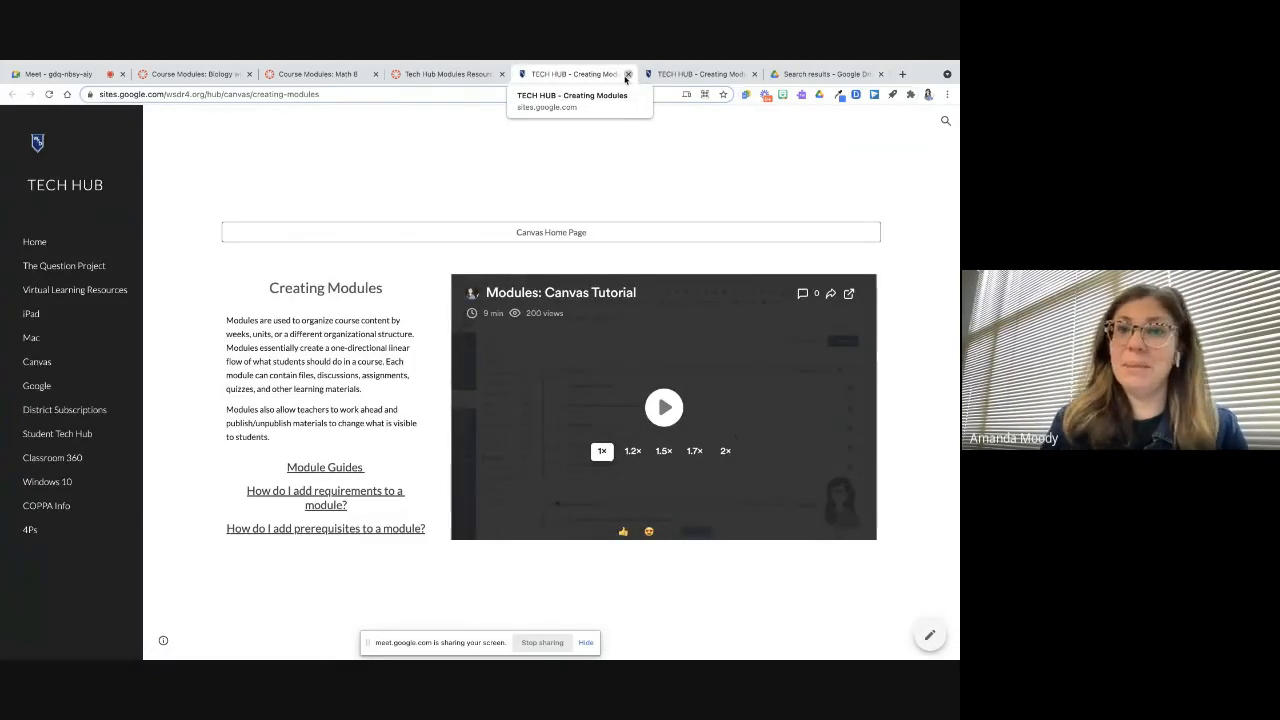
click(627, 75)
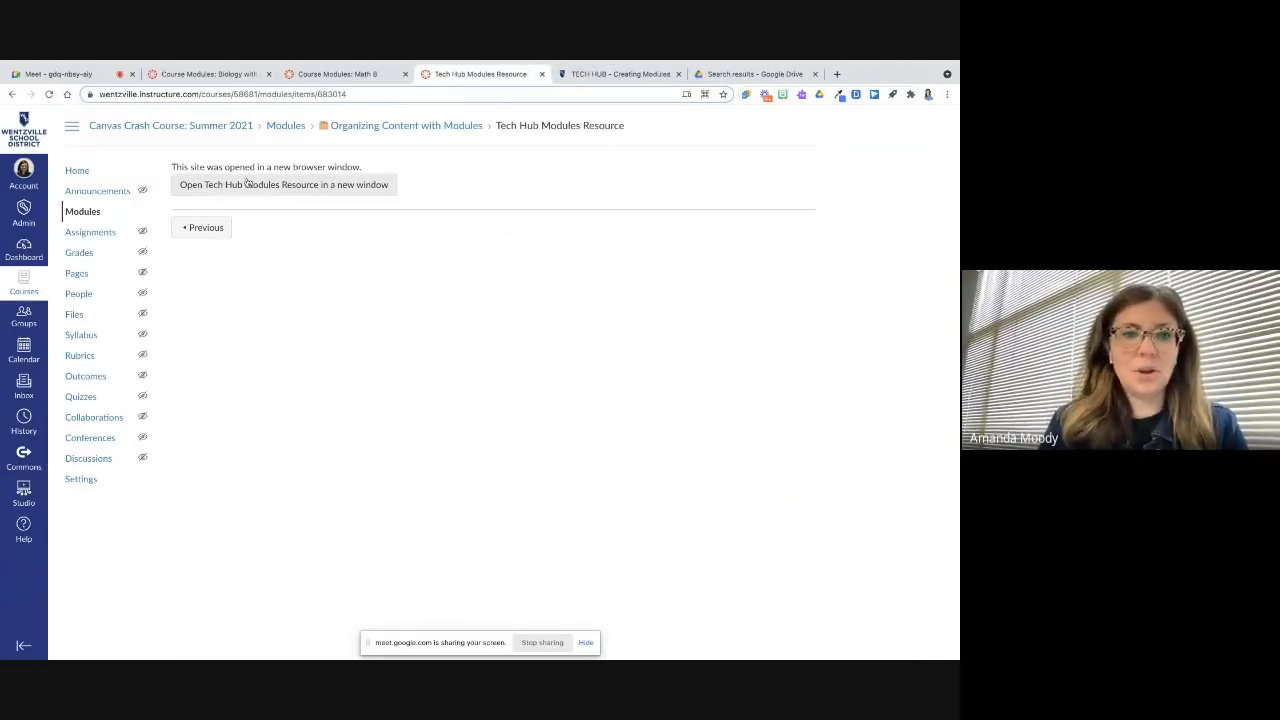
click(372, 134)
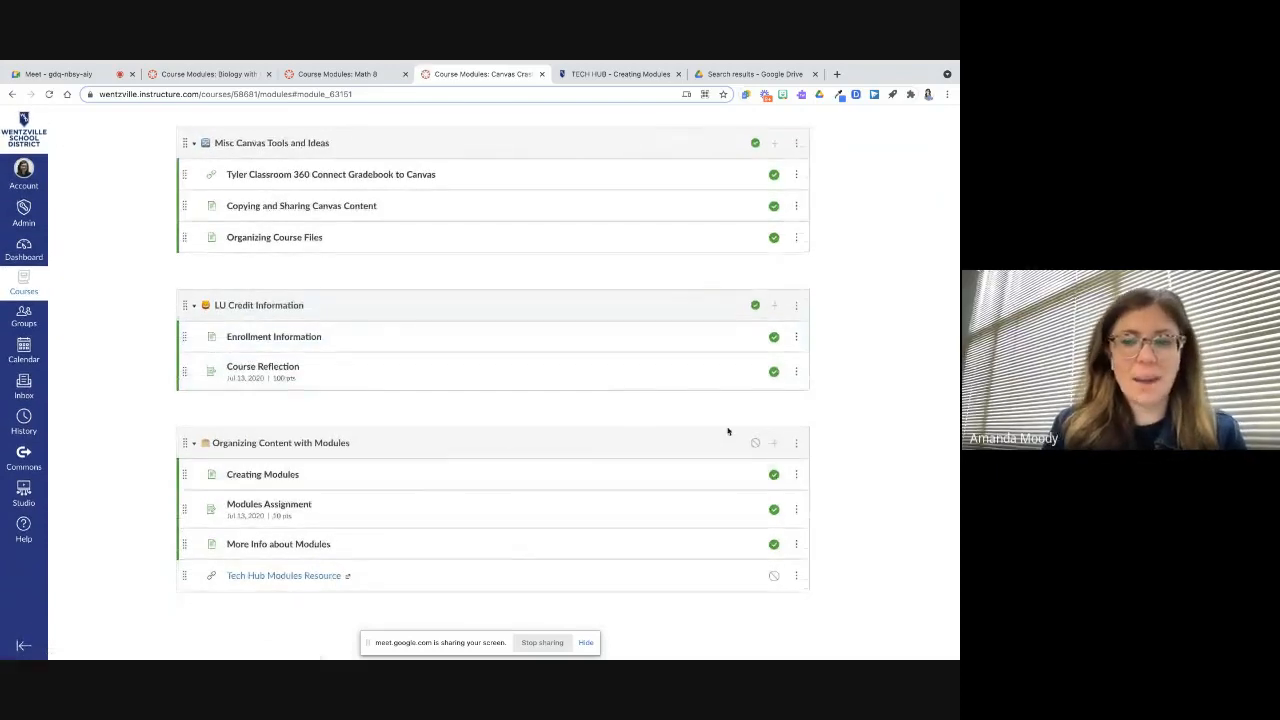
Start adding an External Tool item to the Organizing Content with Modules module and choose the Google Assignments (Drive) tool
click(777, 447)
click(401, 290)
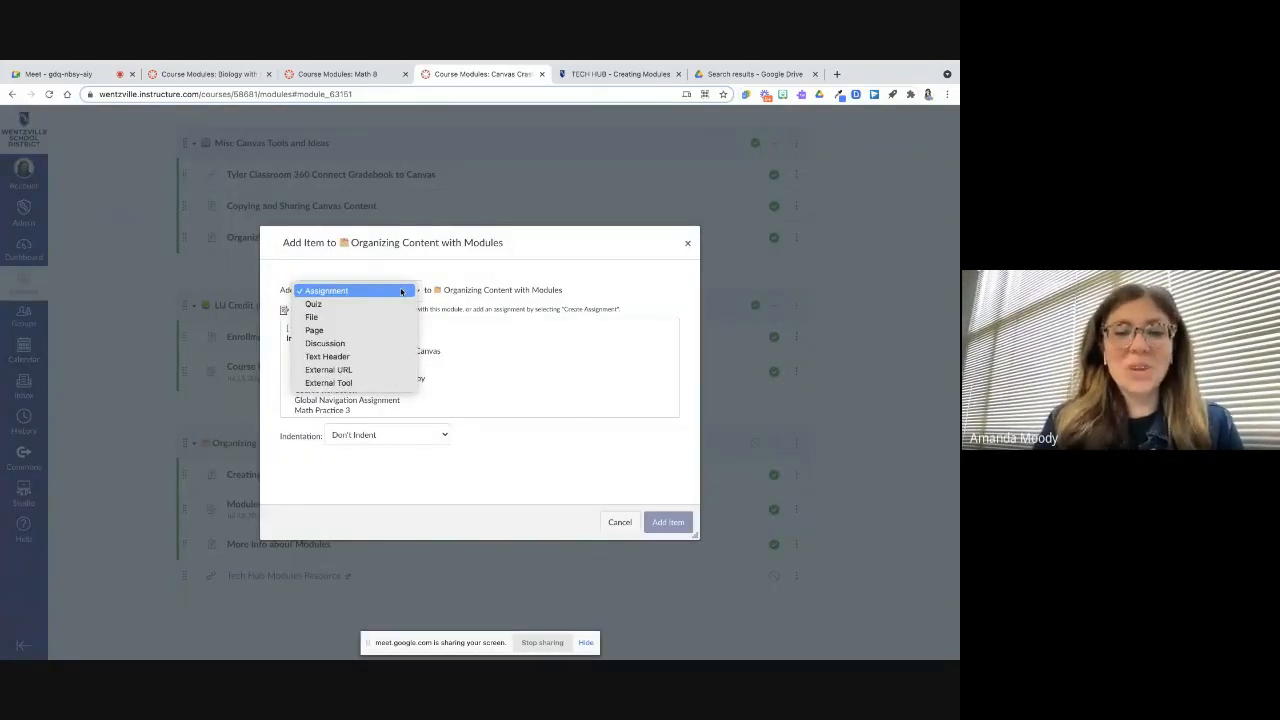
click(328, 383)
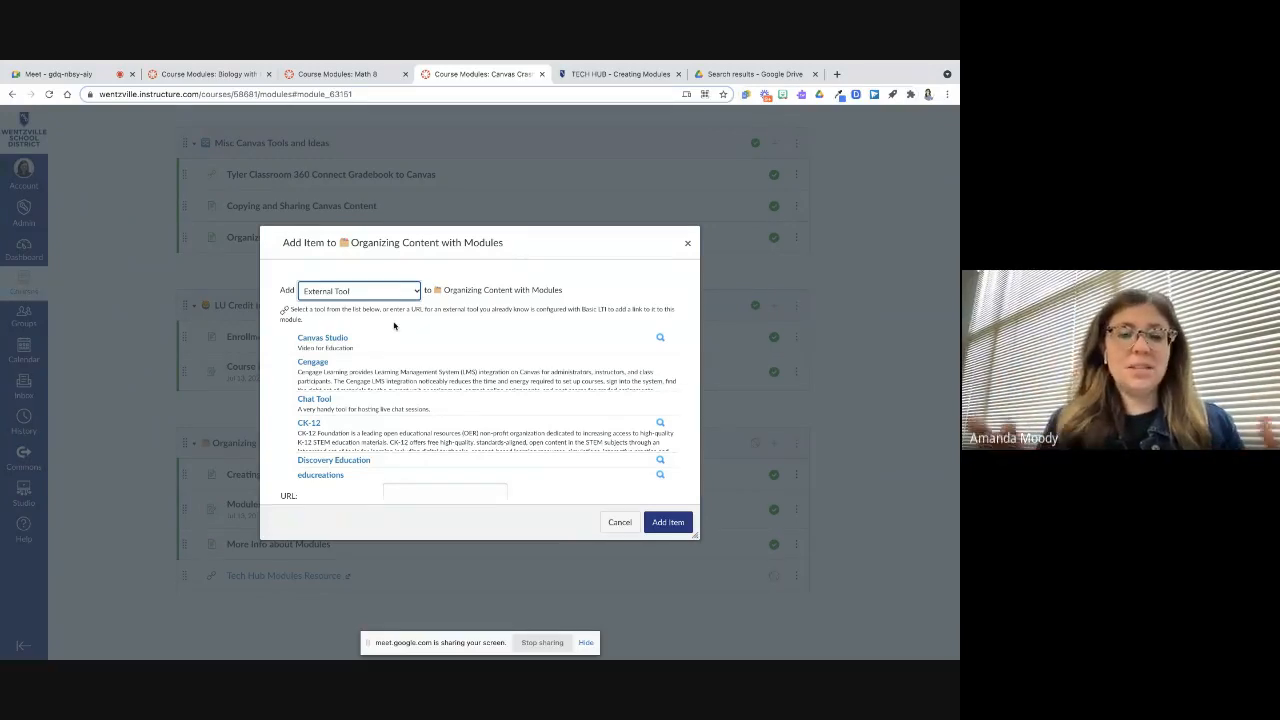
scroll(360, 355, down, 10)
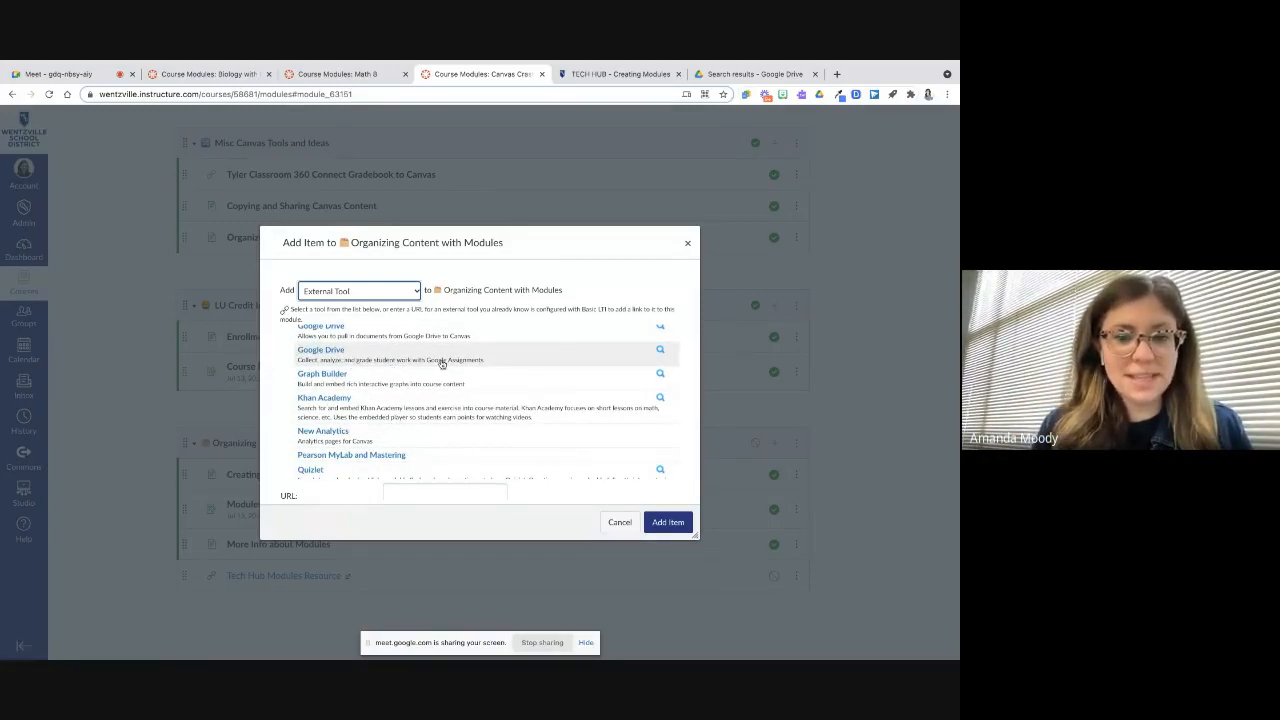
click(330, 351)
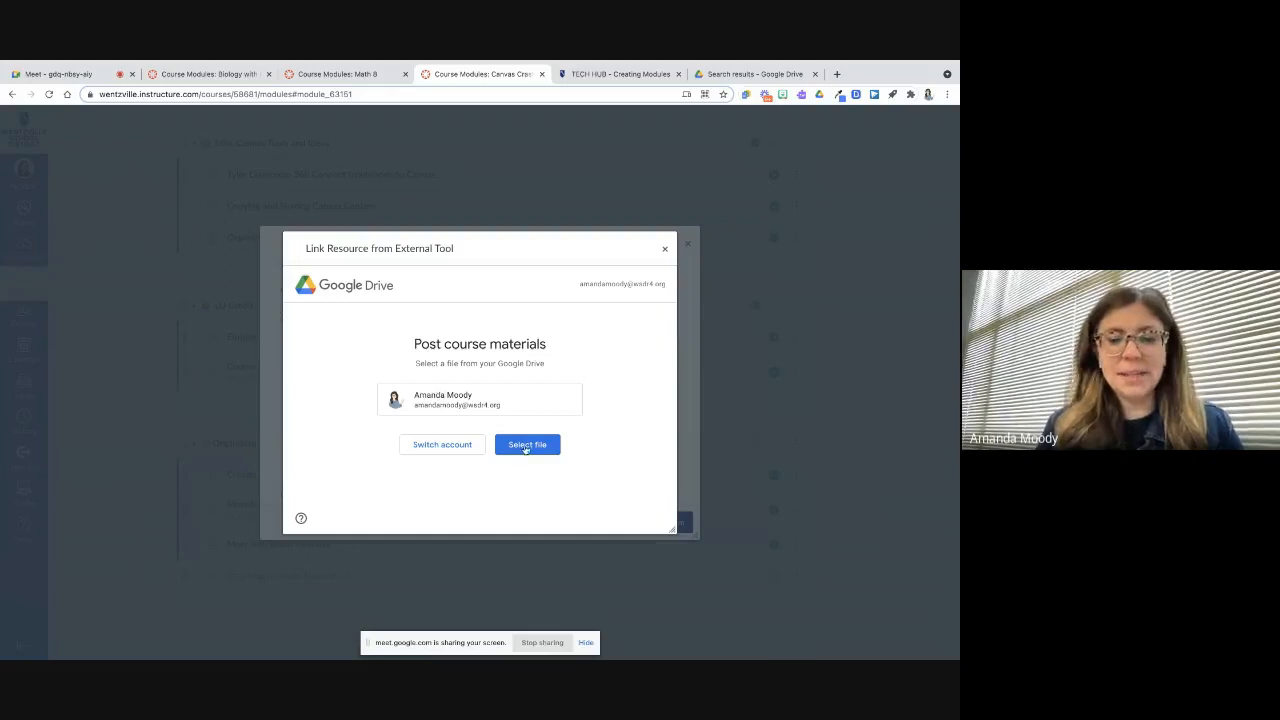
Select the Organizing Content with Modules file from Google Drive, attach it, and add it to the module
click(525, 446)
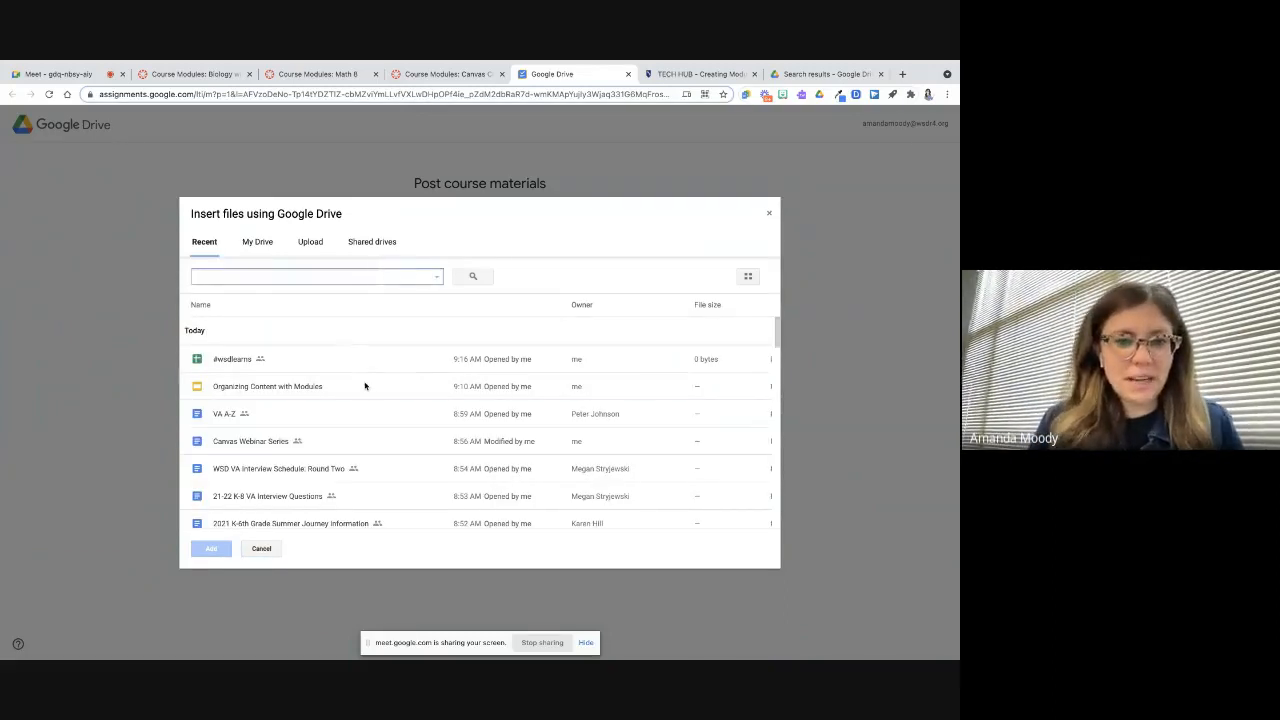
click(365, 387)
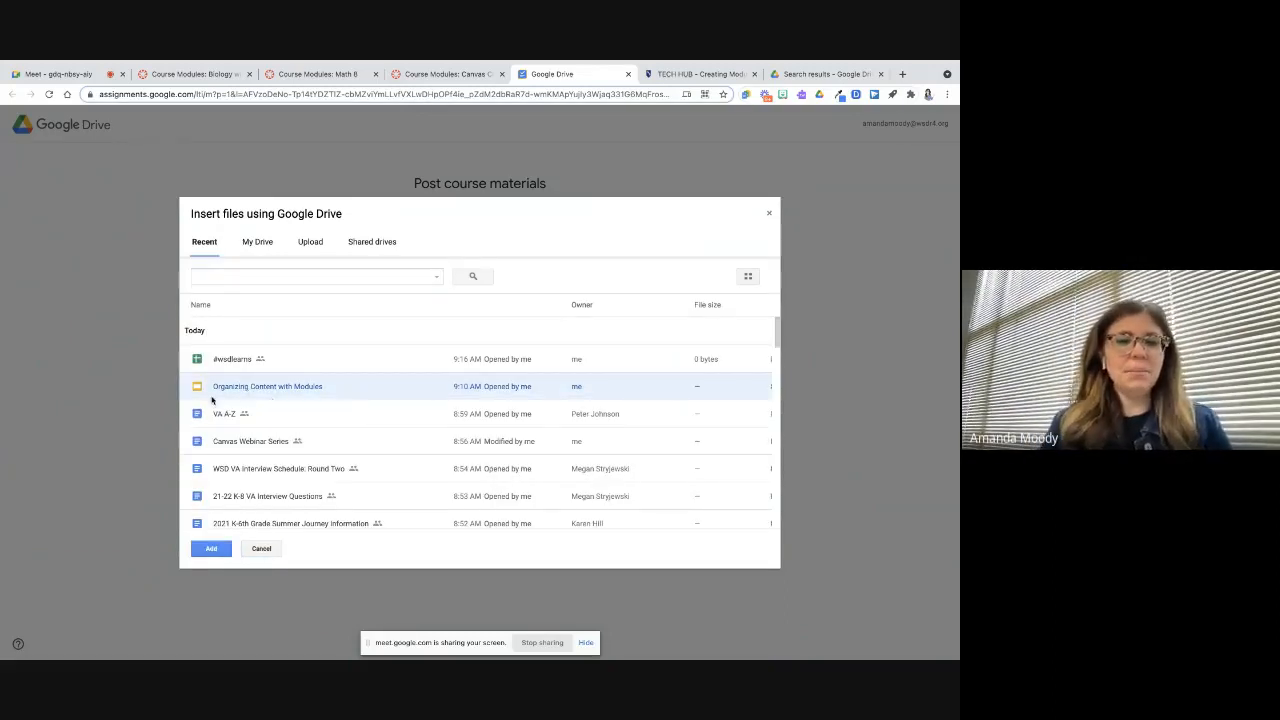
click(214, 549)
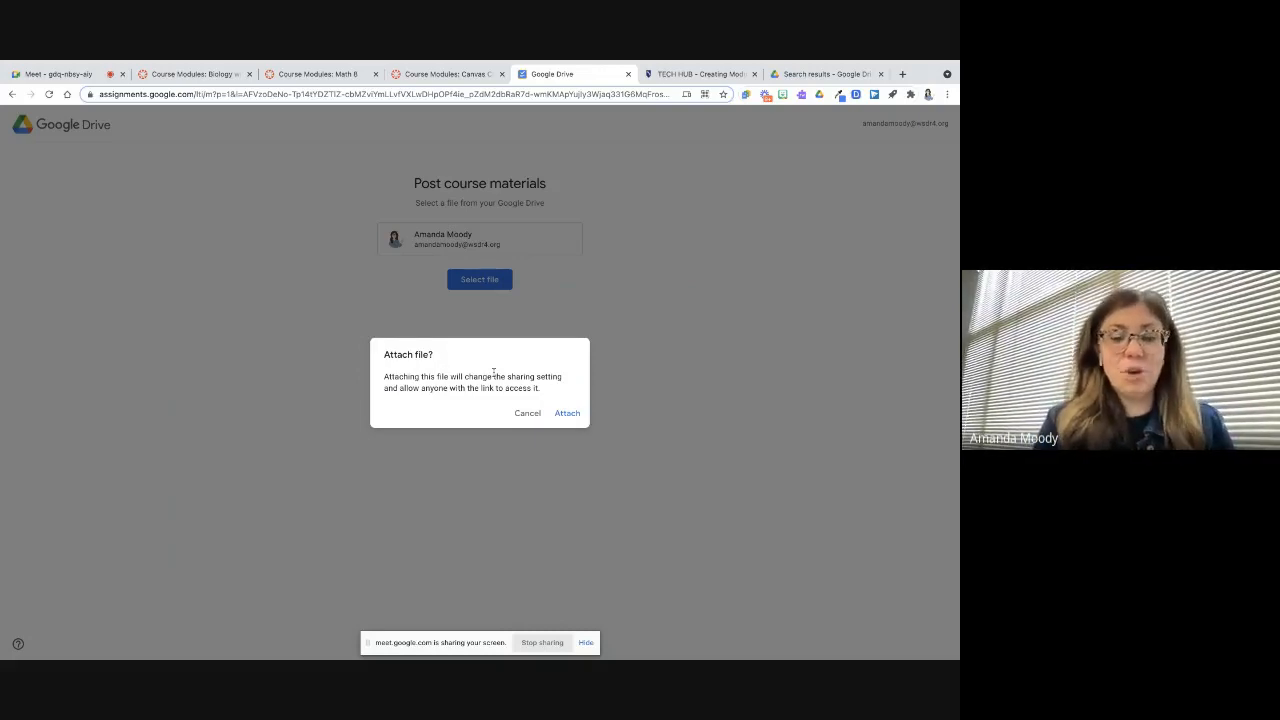
click(565, 414)
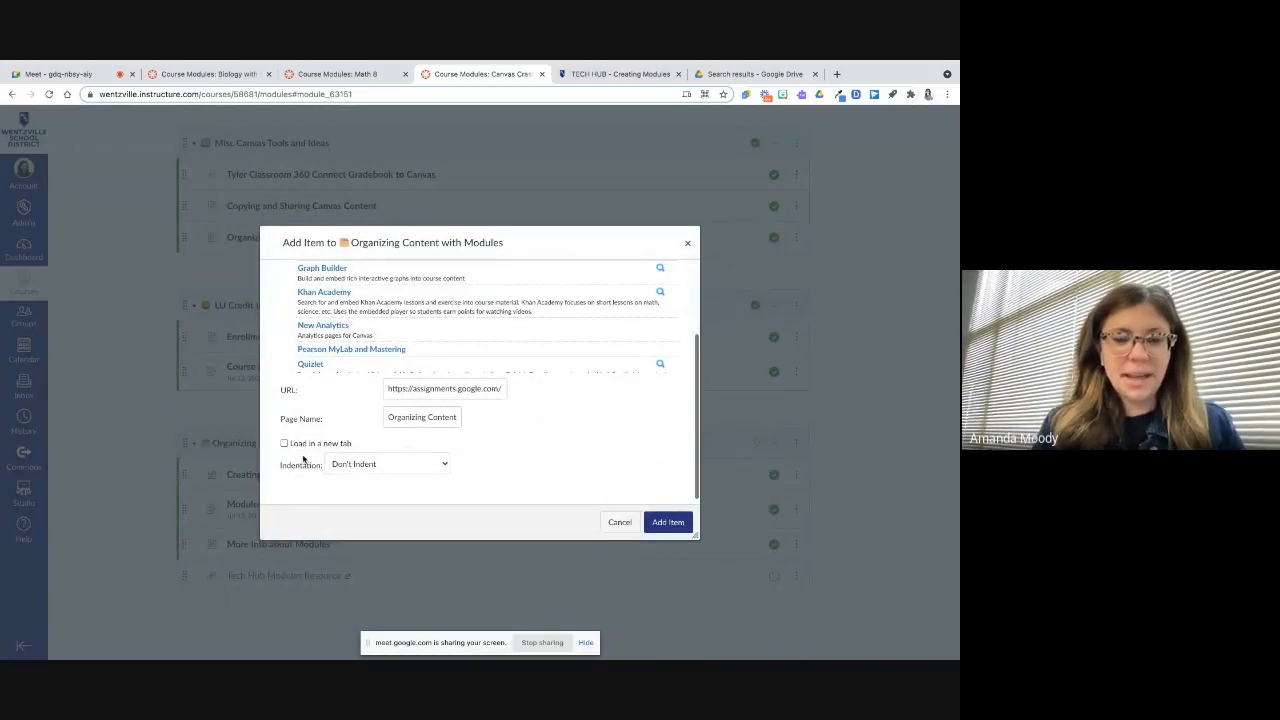
click(668, 522)
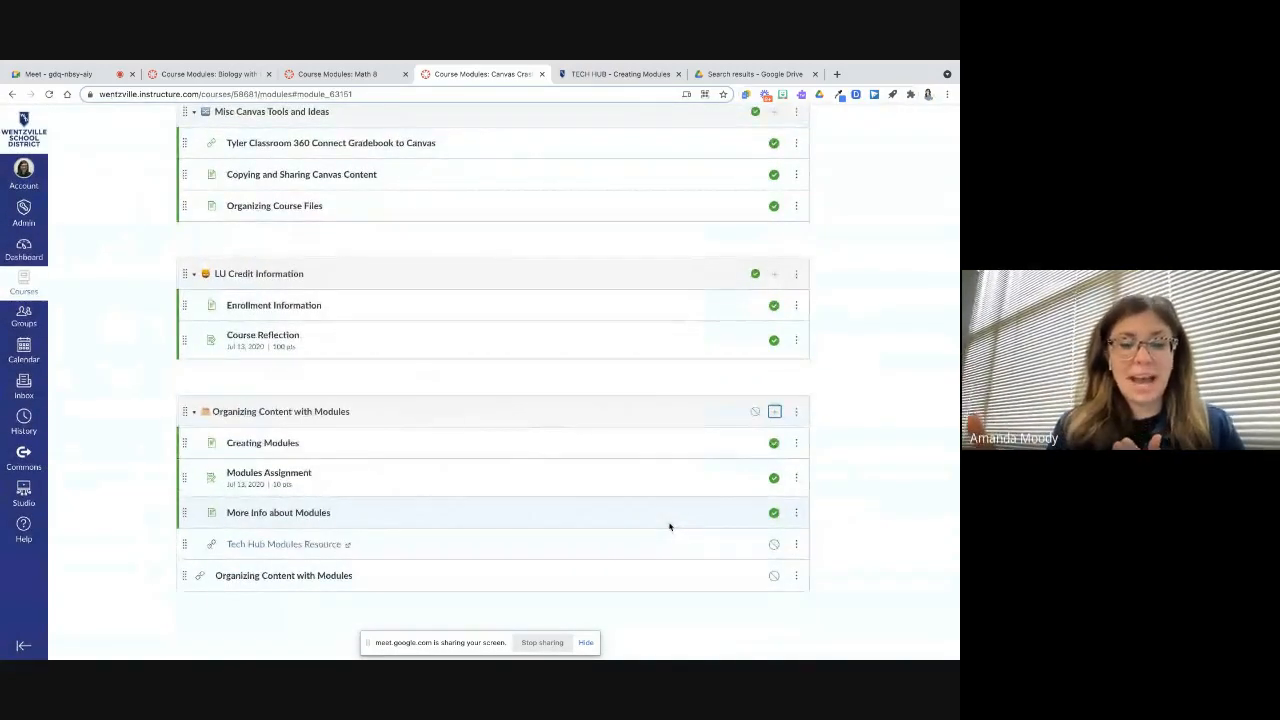
Open the new Organizing Content with Modules item, page through its slides, and return to the module
click(334, 577)
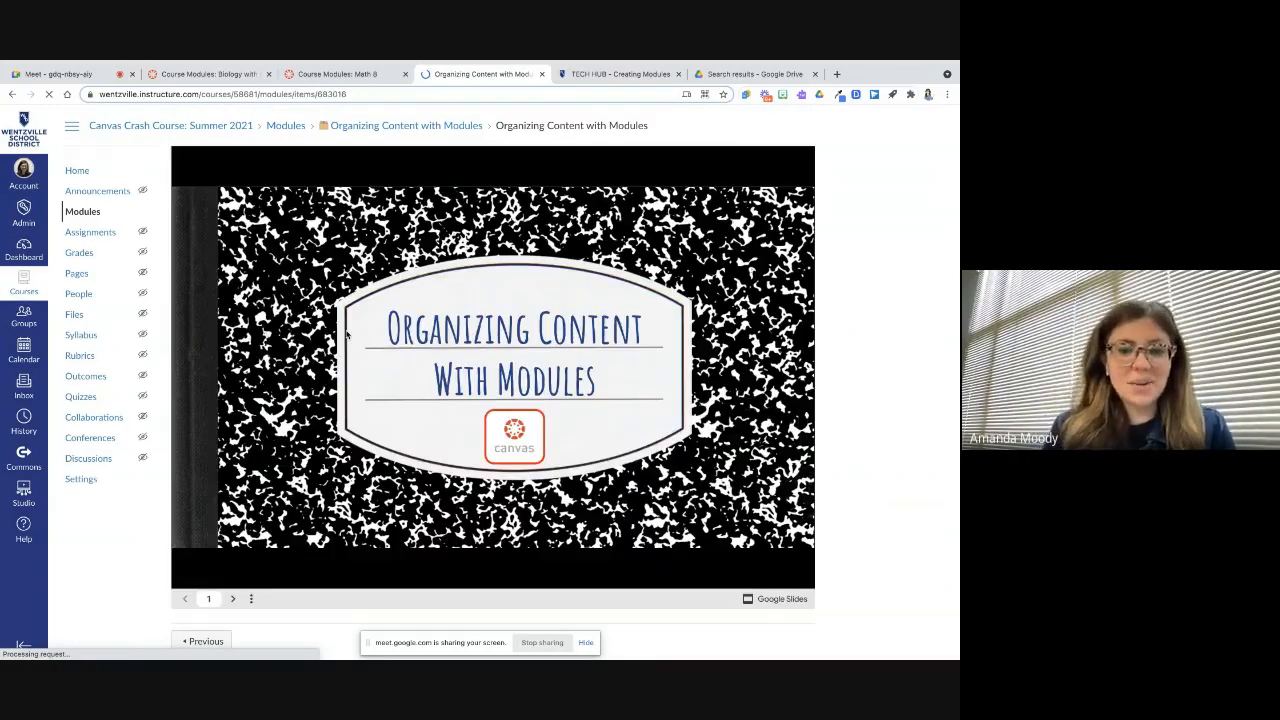
click(233, 598)
click(234, 598)
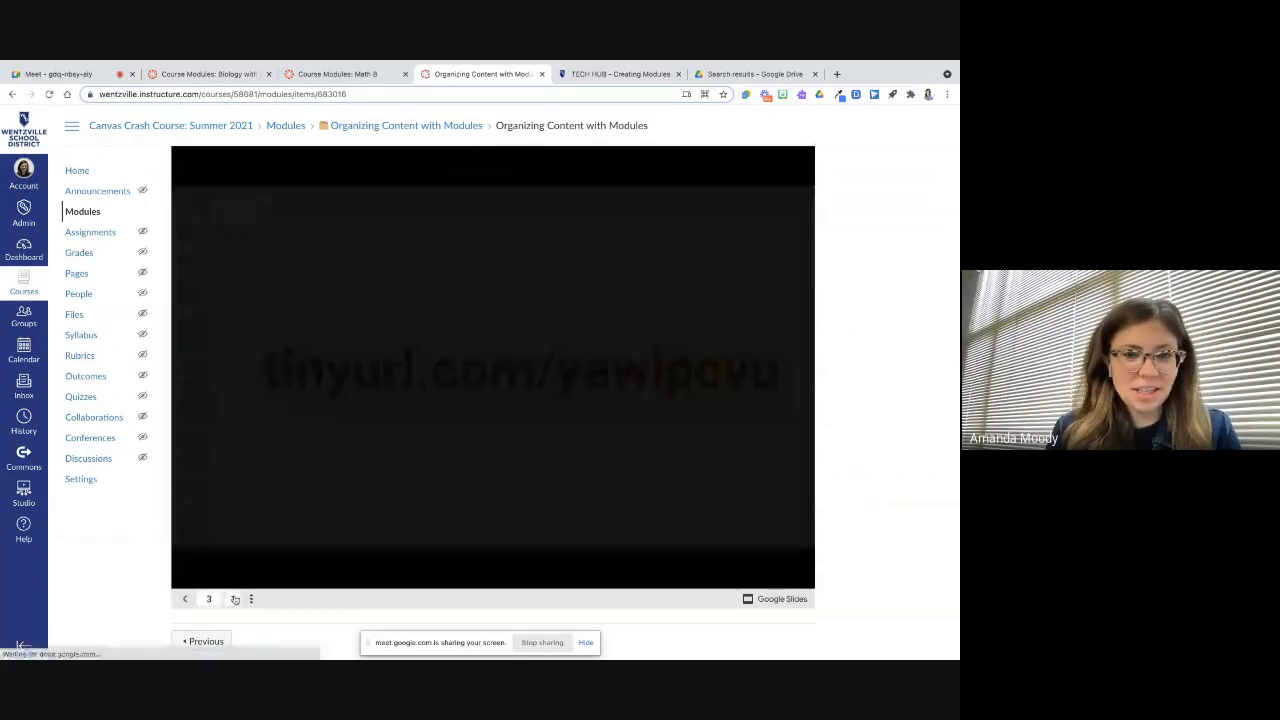
click(234, 598)
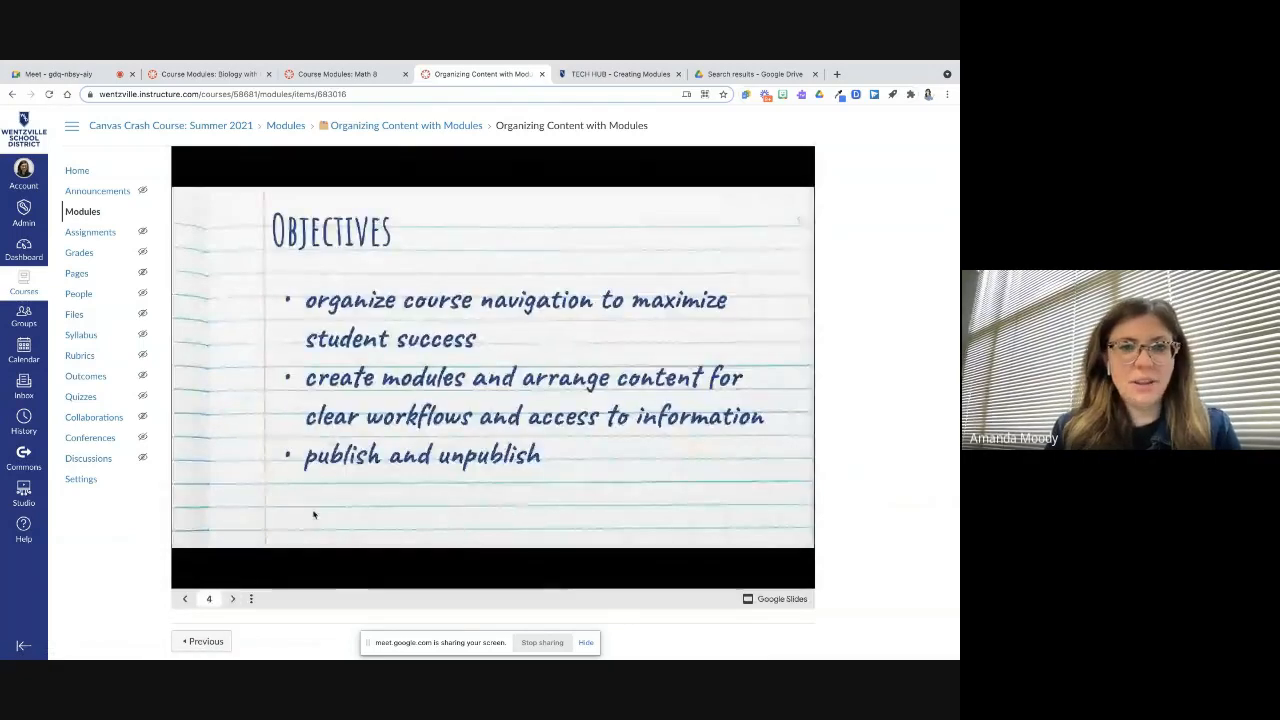
click(234, 598)
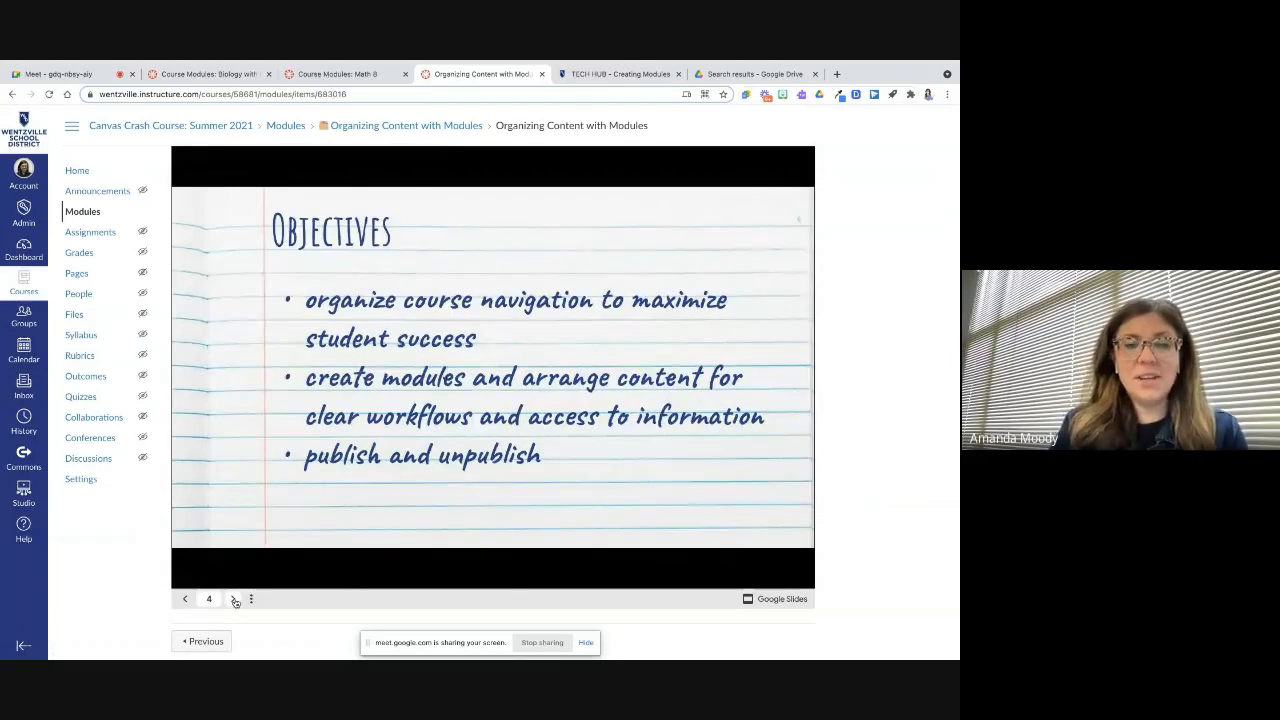
click(184, 598)
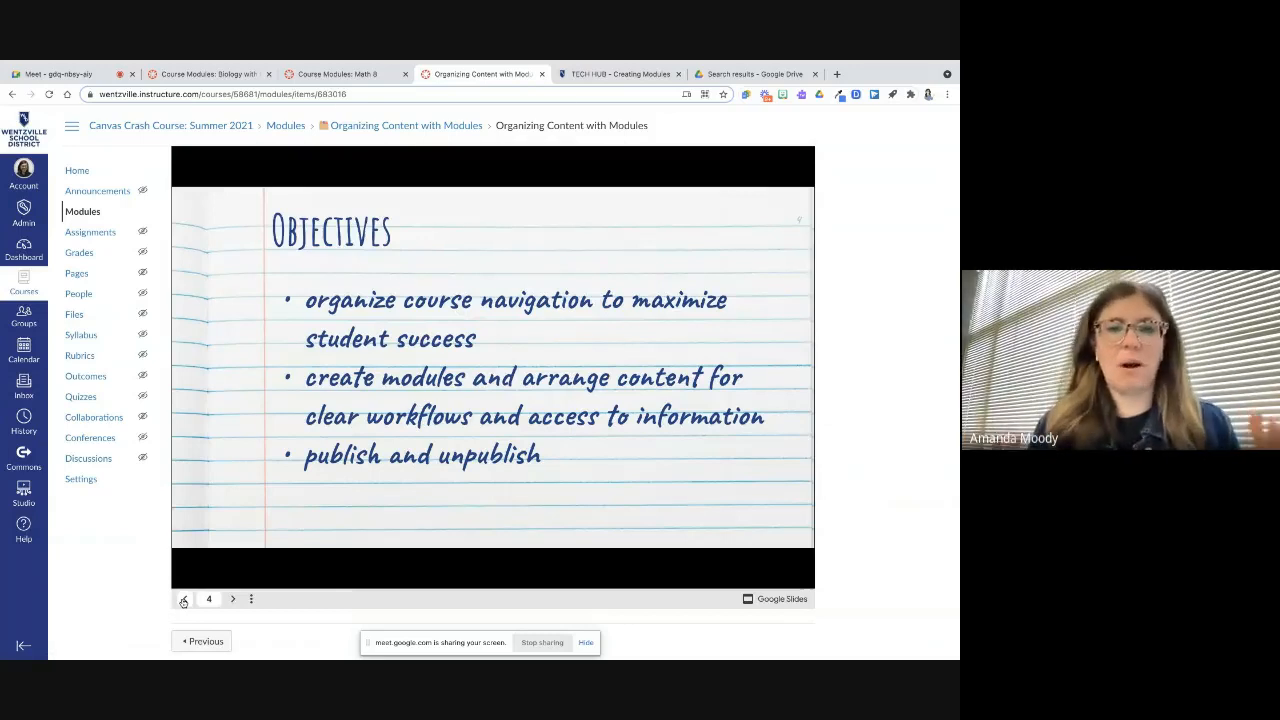
click(362, 128)
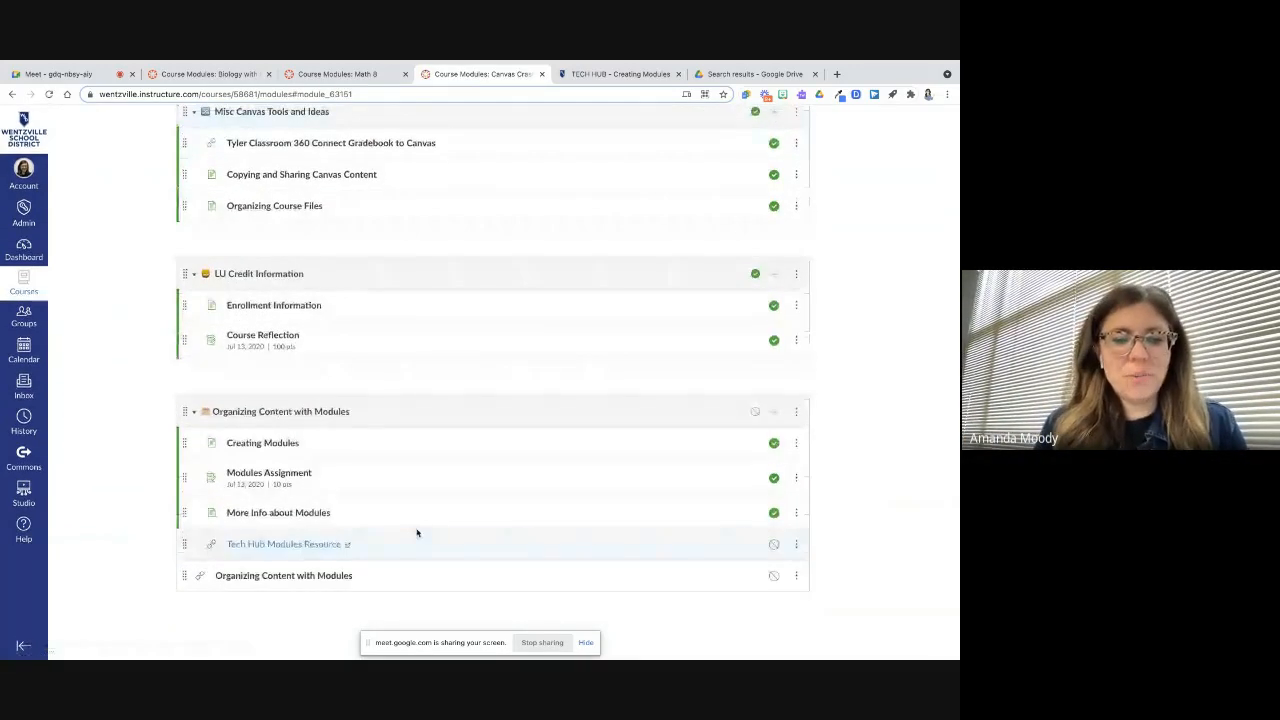
Open the add-item dialog for the module and choose the Text Header item type
click(775, 412)
click(400, 290)
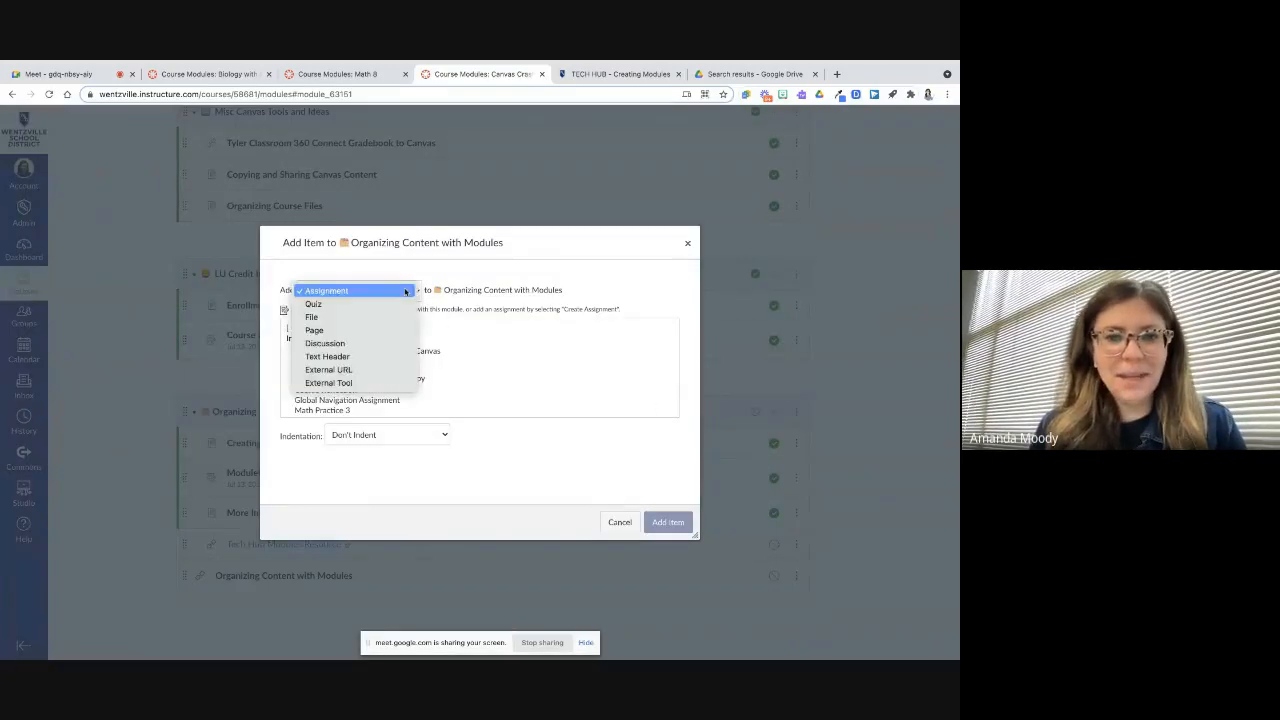
click(403, 357)
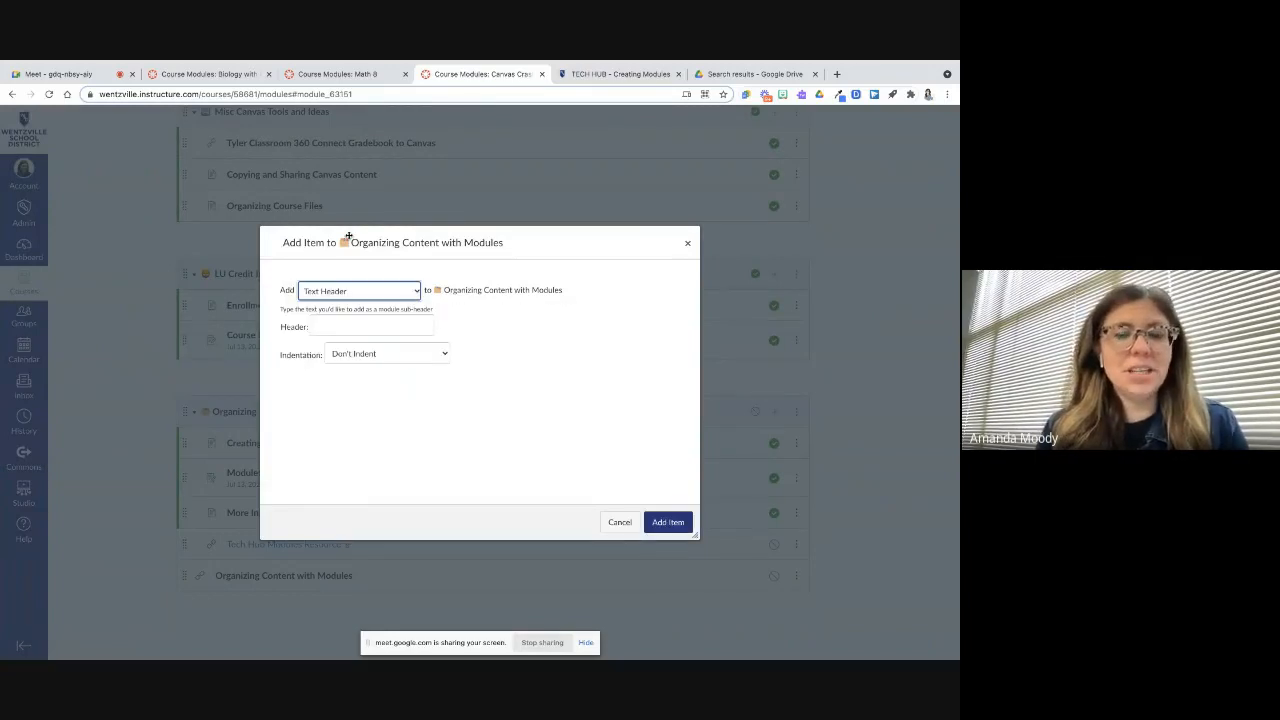
Switch to the Biology course modules and scroll through its weekly text headers as examples
click(205, 74)
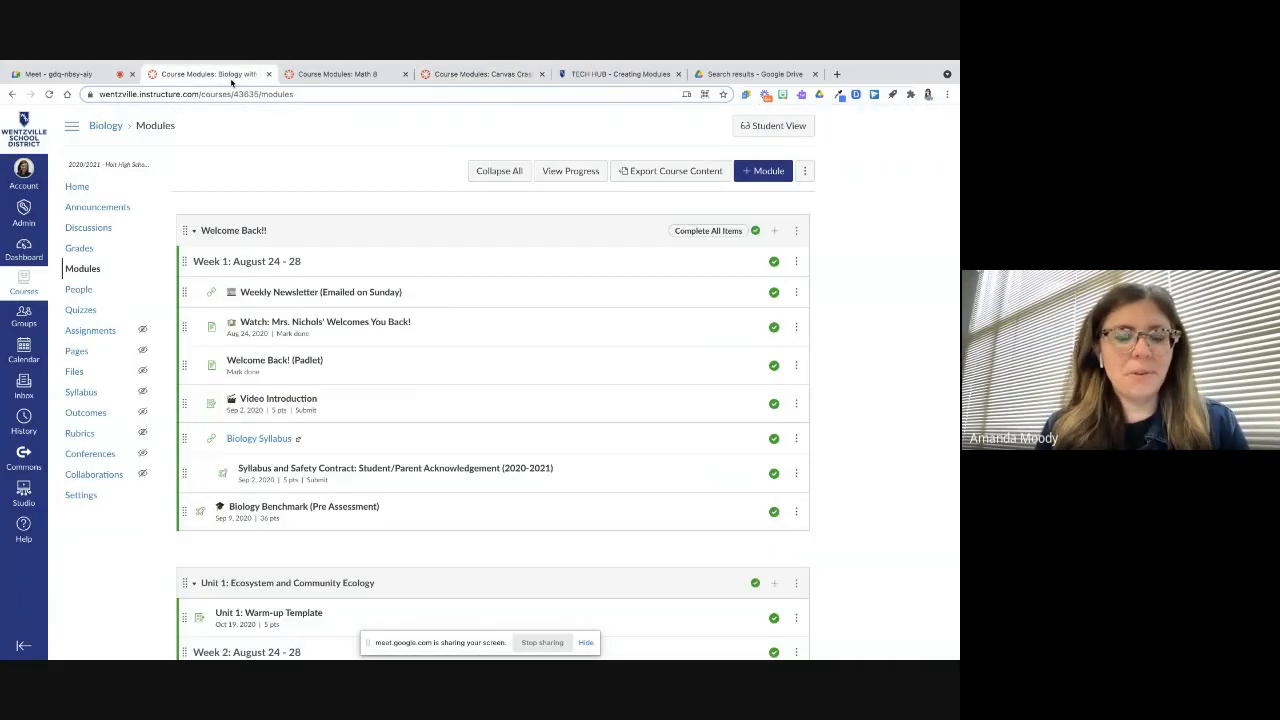
scroll(233, 160, down, 5)
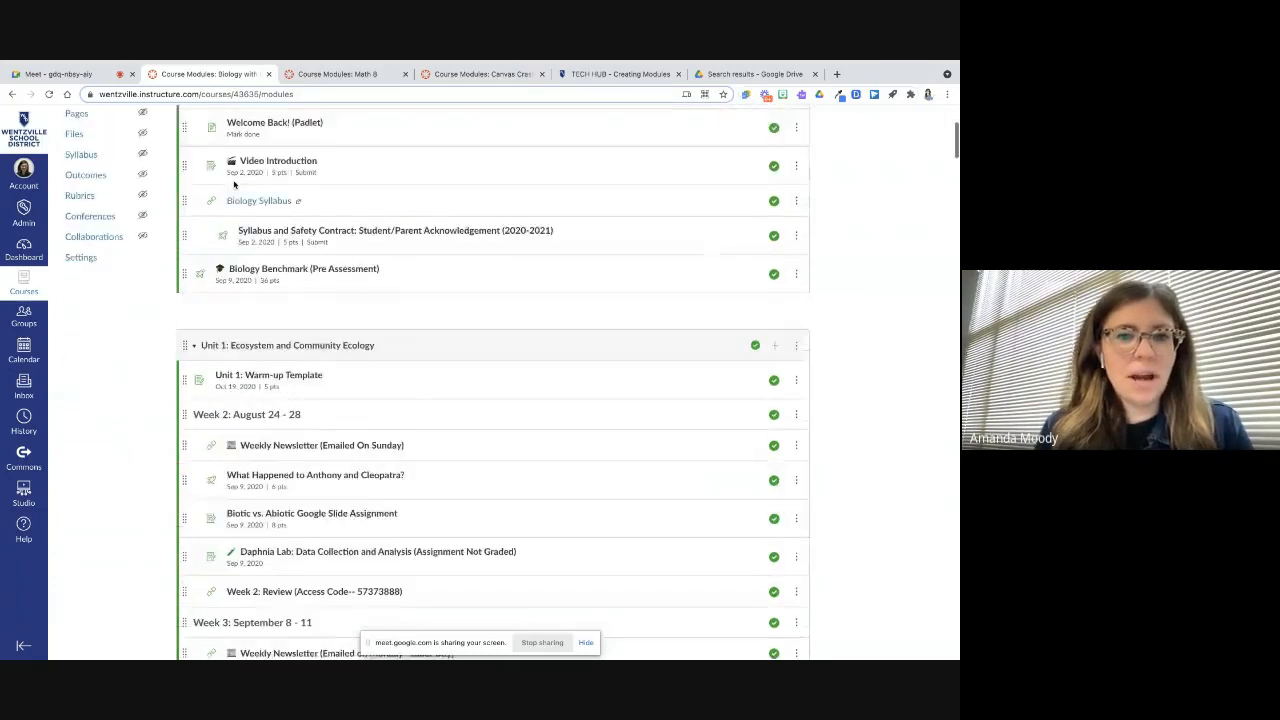
scroll(225, 175, down, 5)
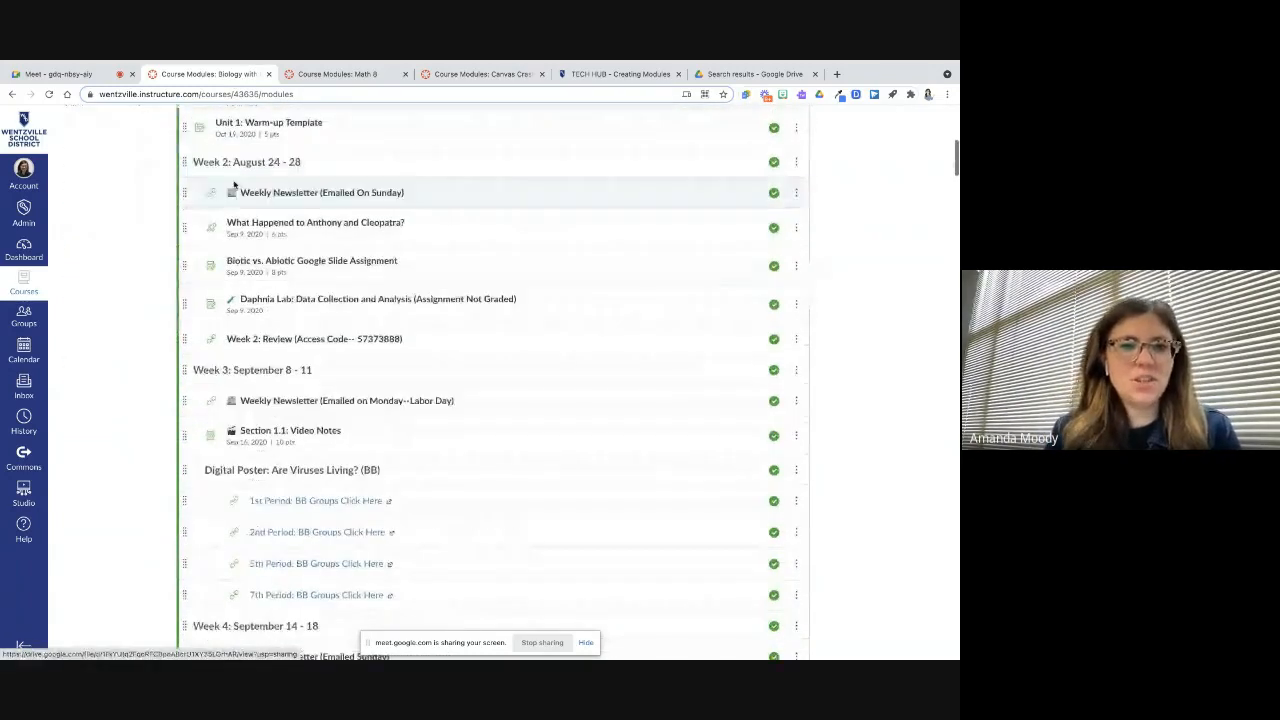
scroll(214, 163, up, 1)
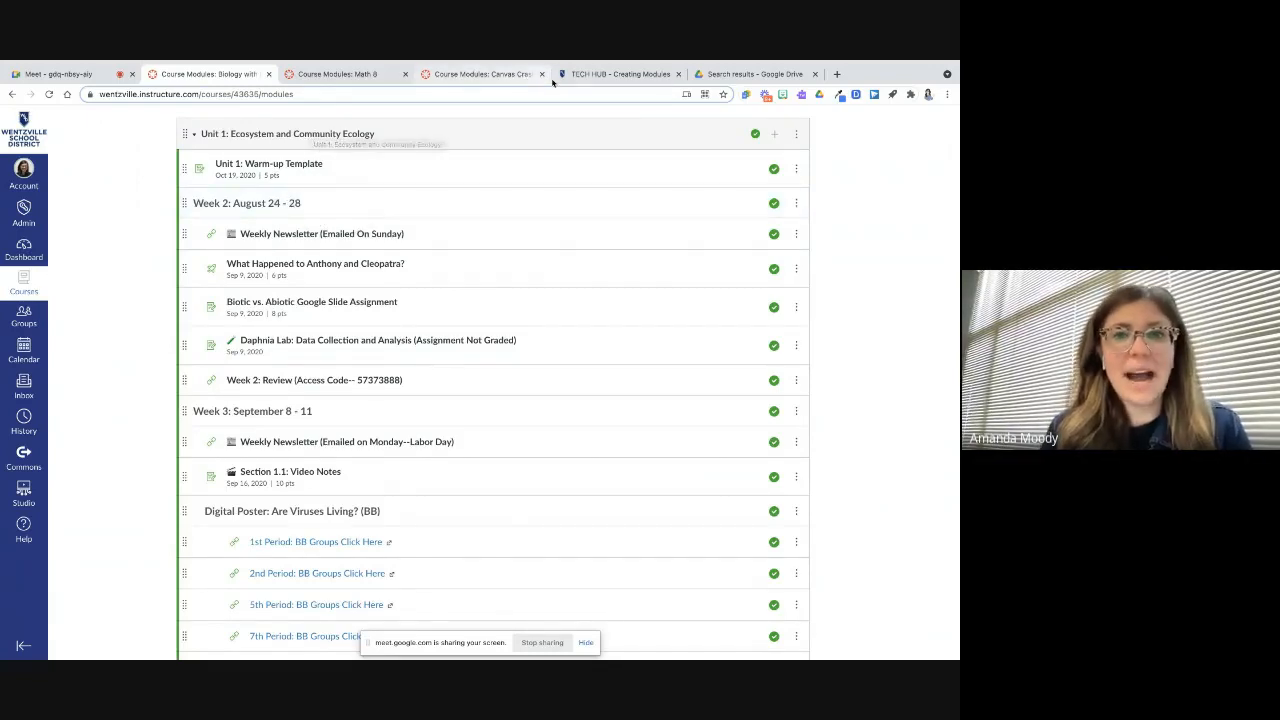
click(520, 75)
Enter Practice as the text header and add it to the module
click(369, 290)
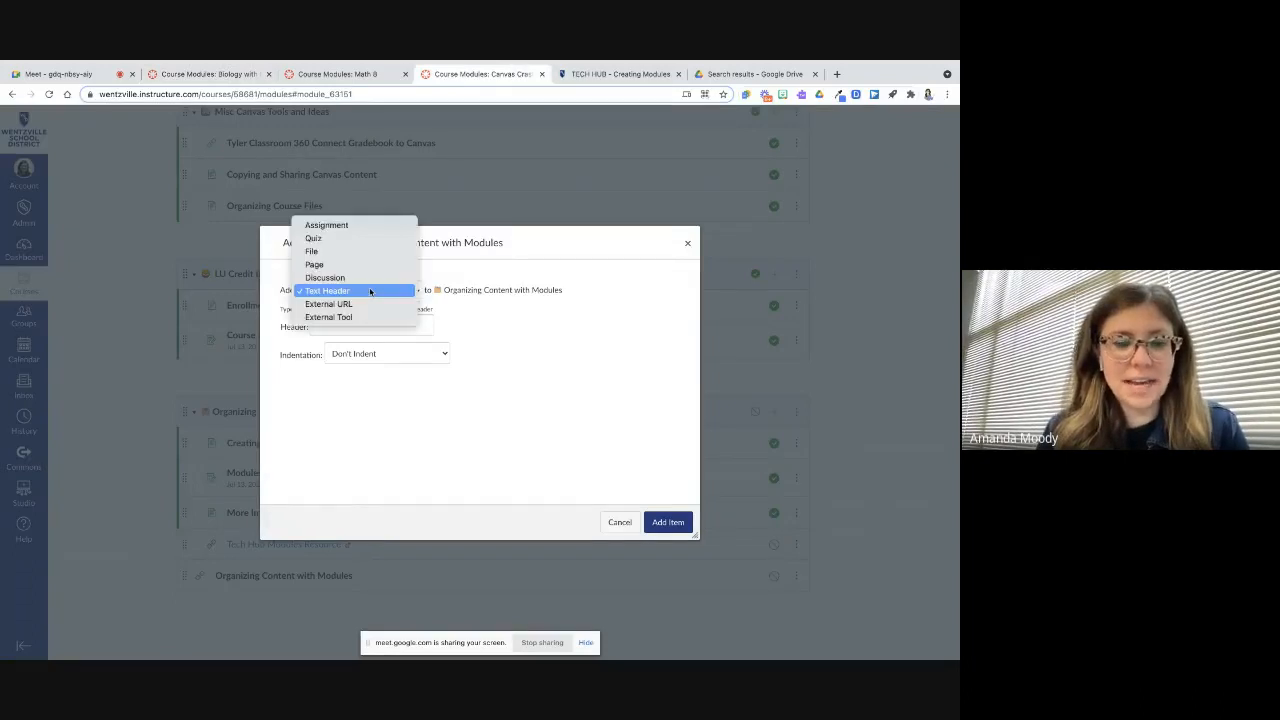
click(369, 289)
click(352, 317)
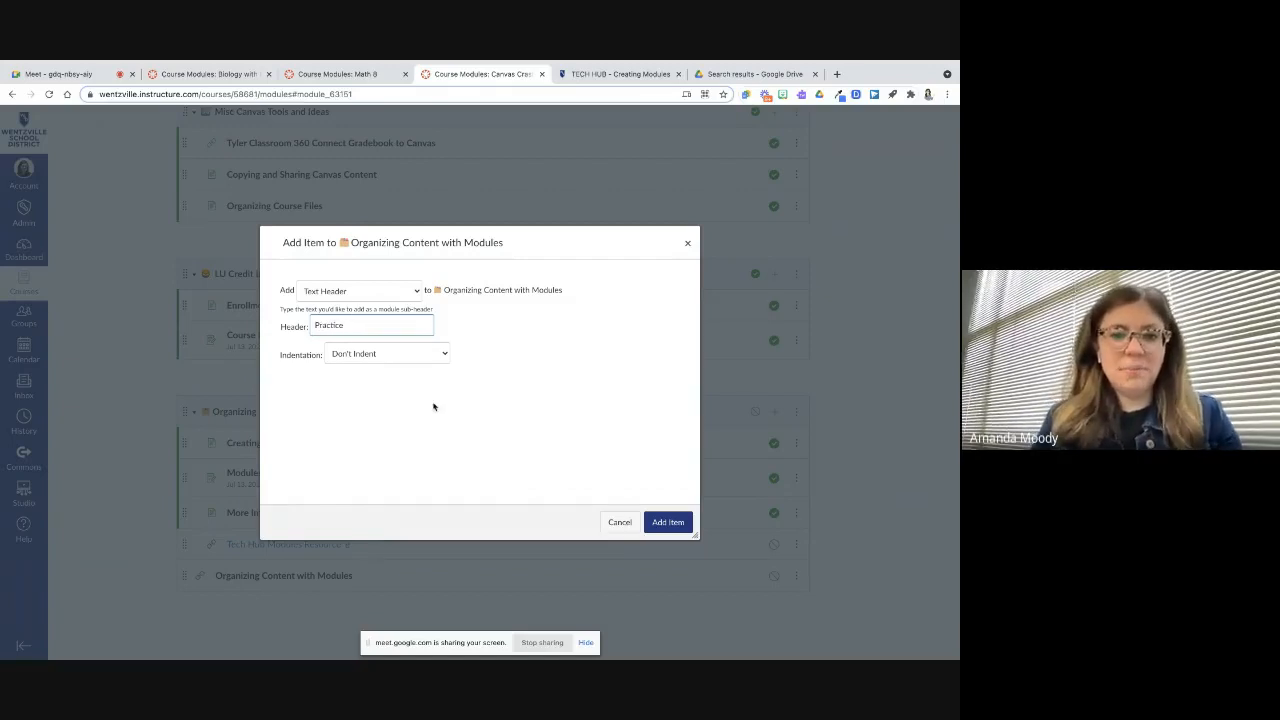
text(Practice)
click(670, 522)
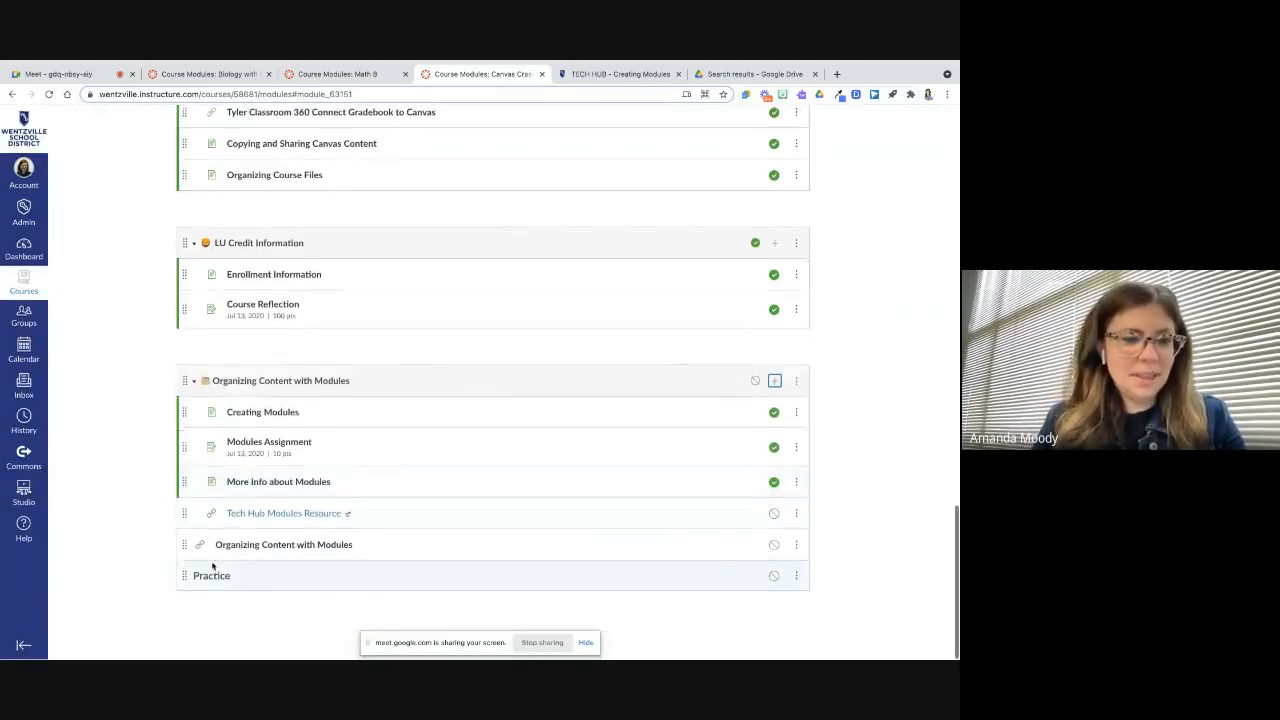
Move the Practice header up to sit directly below Creating Modules
drag(212, 568, 248, 443)
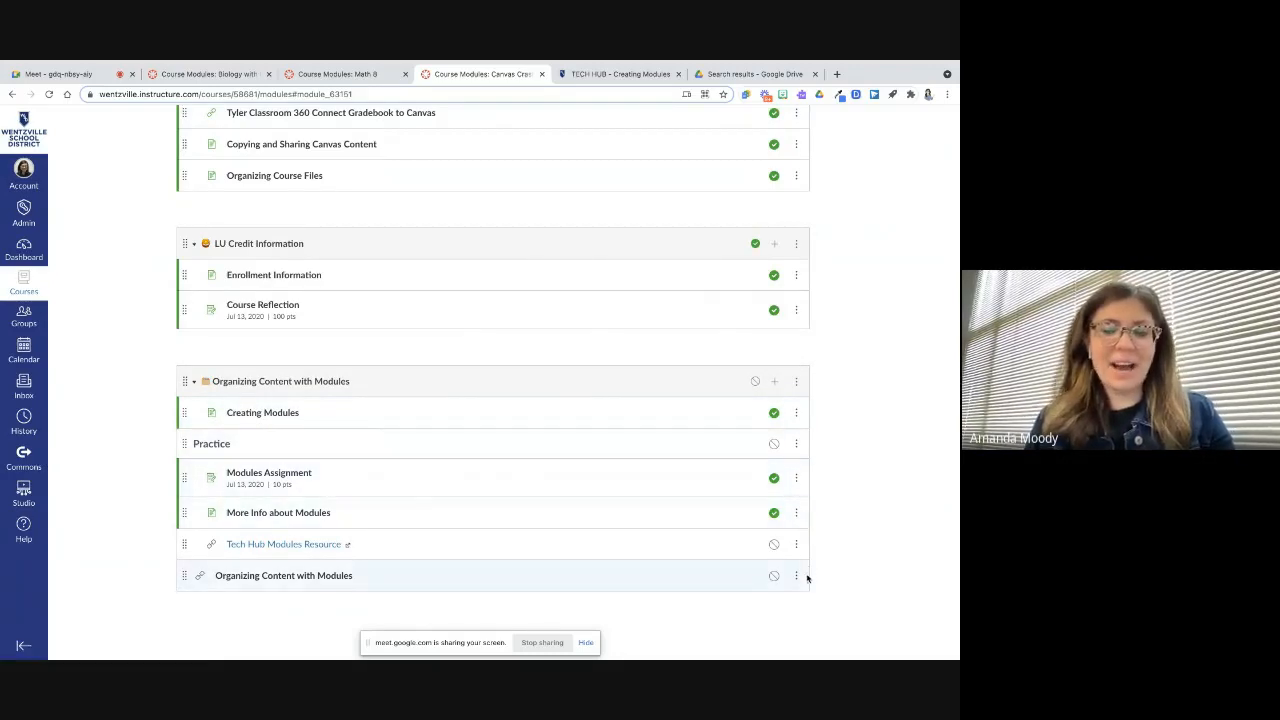
click(796, 545)
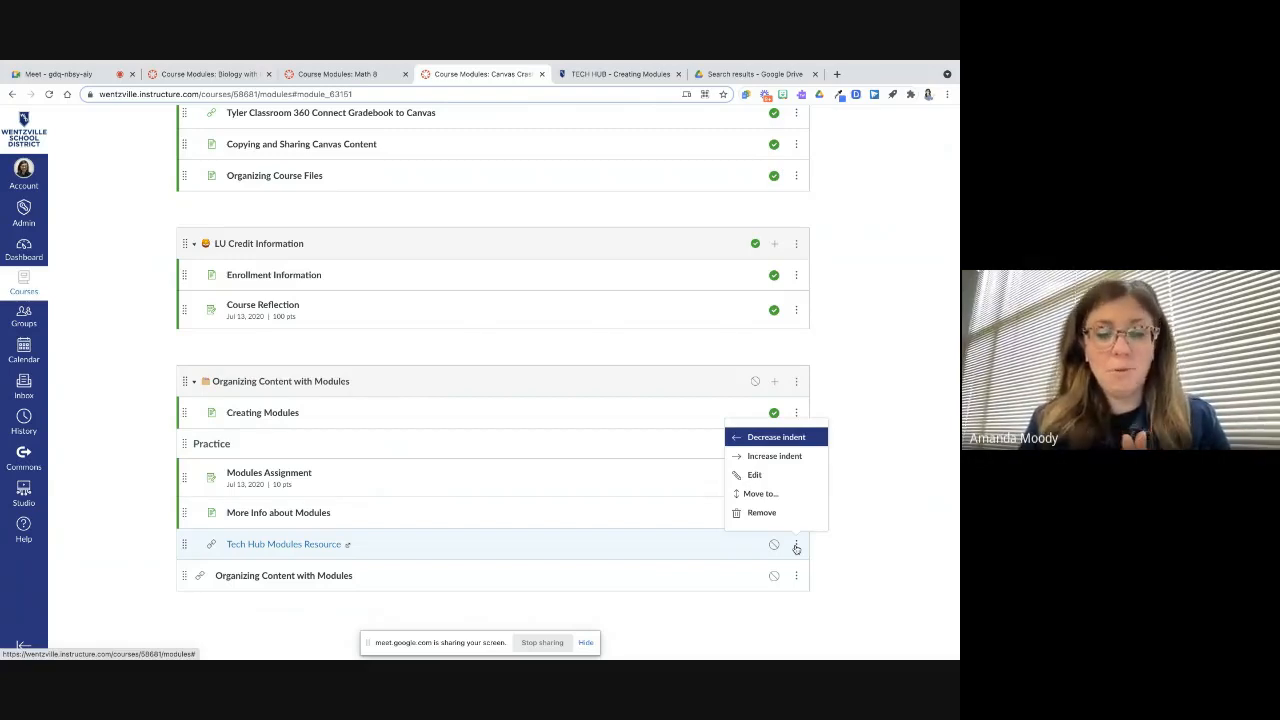
click(830, 530)
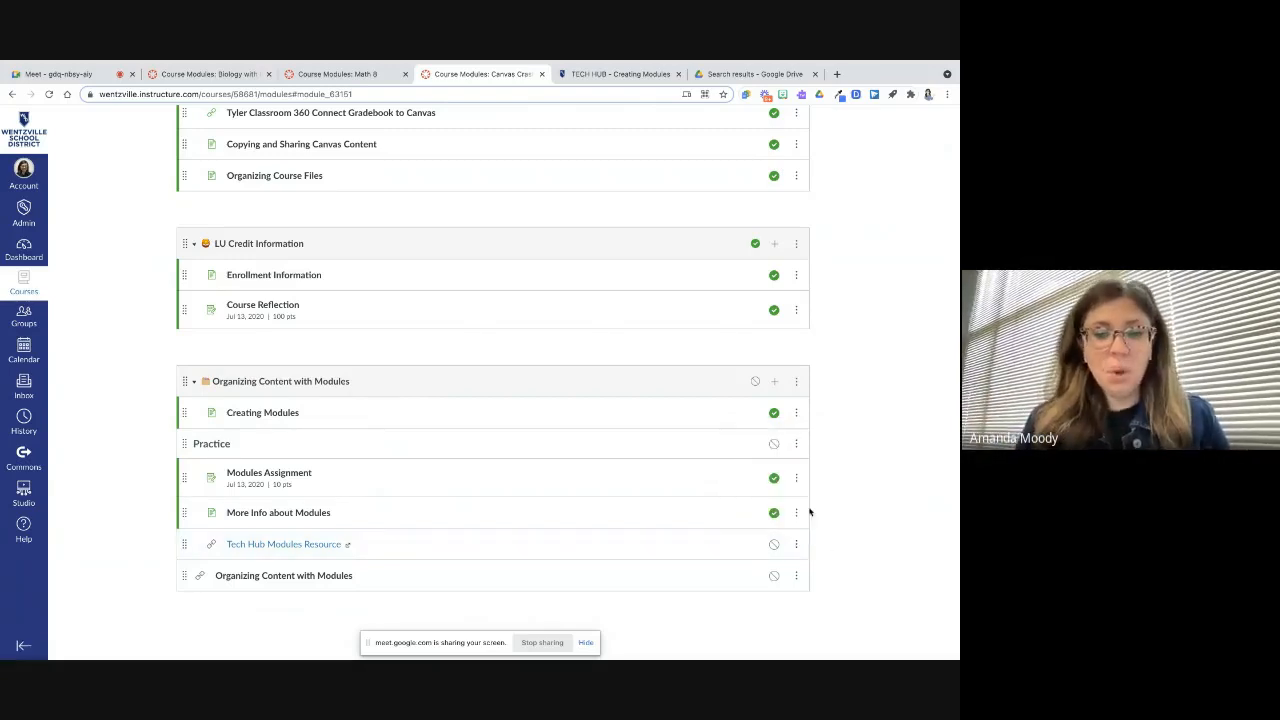
Open and review the item options menus for Modules Assignment, the Practice header and Creating Modules without choosing anything
click(796, 481)
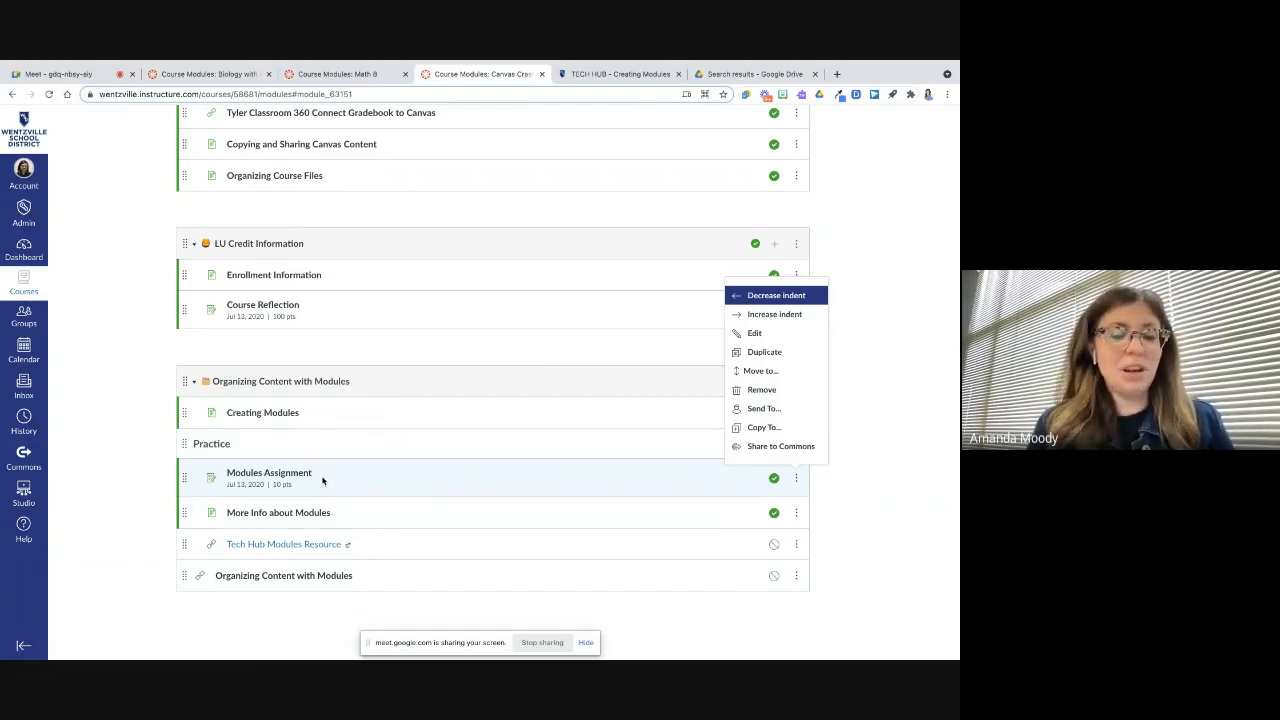
click(154, 486)
scroll(153, 487, up, 10)
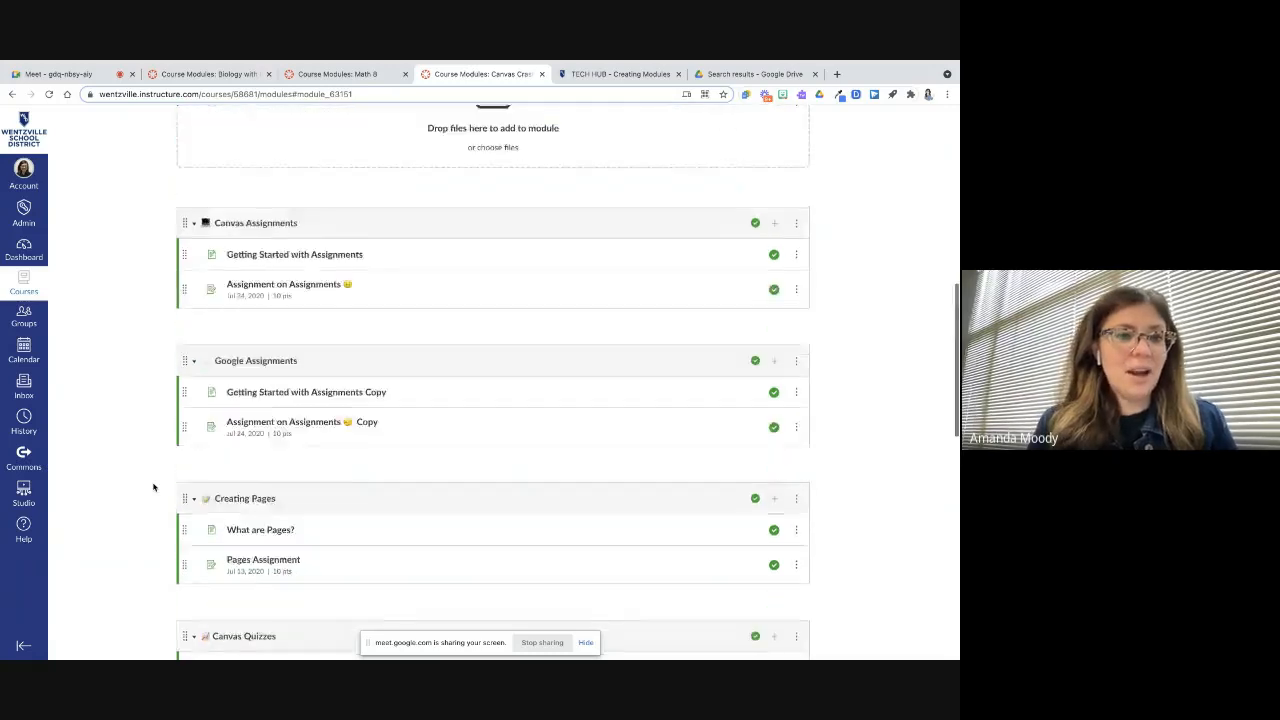
scroll(153, 487, up, 10)
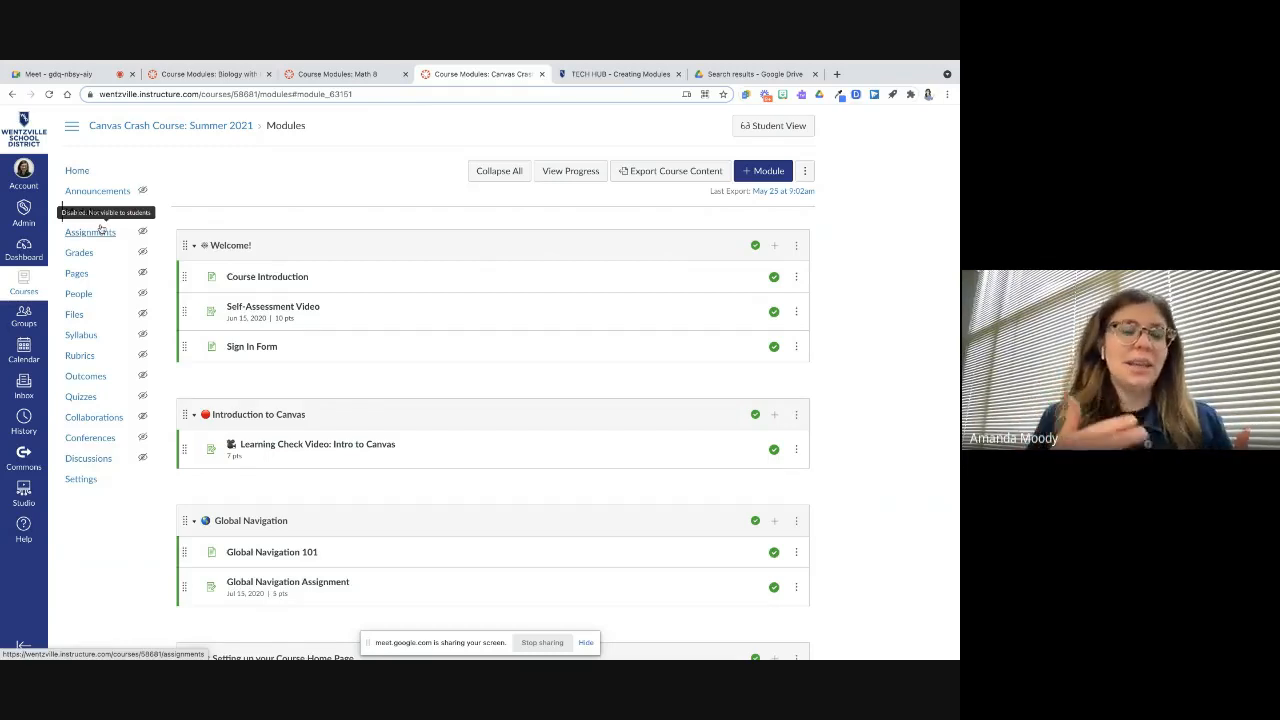
scroll(588, 494, down, 15)
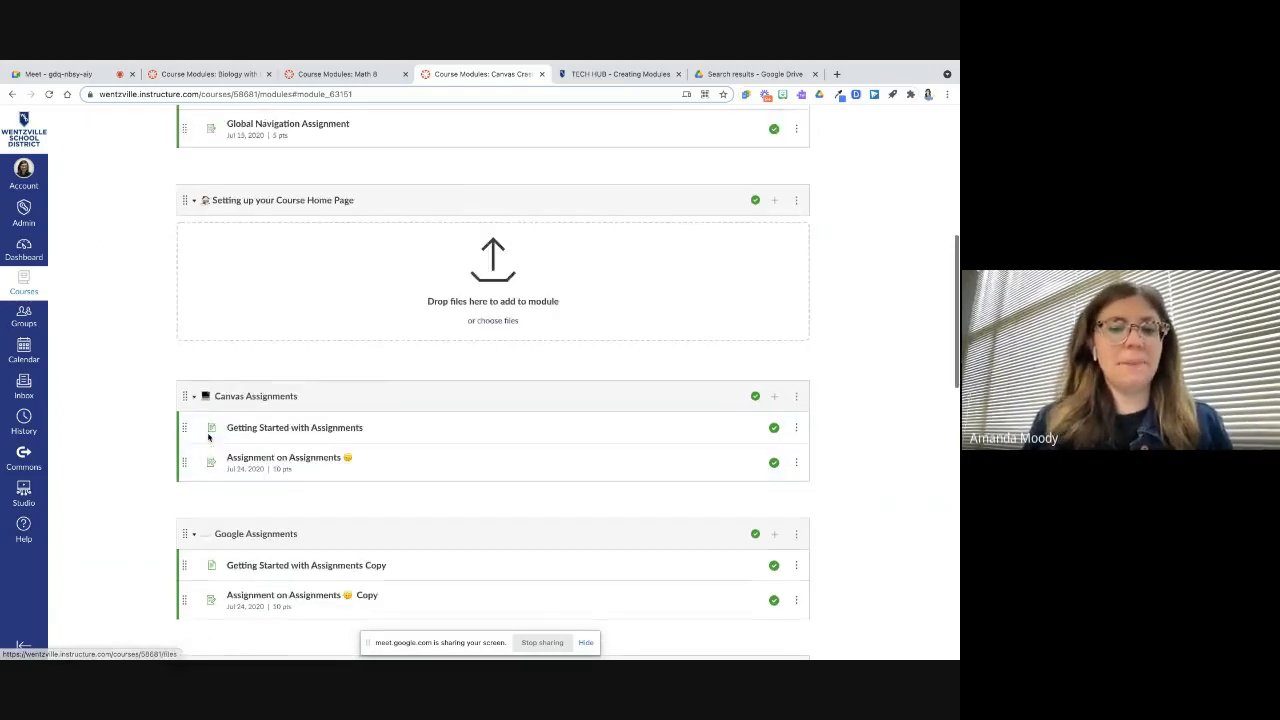
click(796, 478)
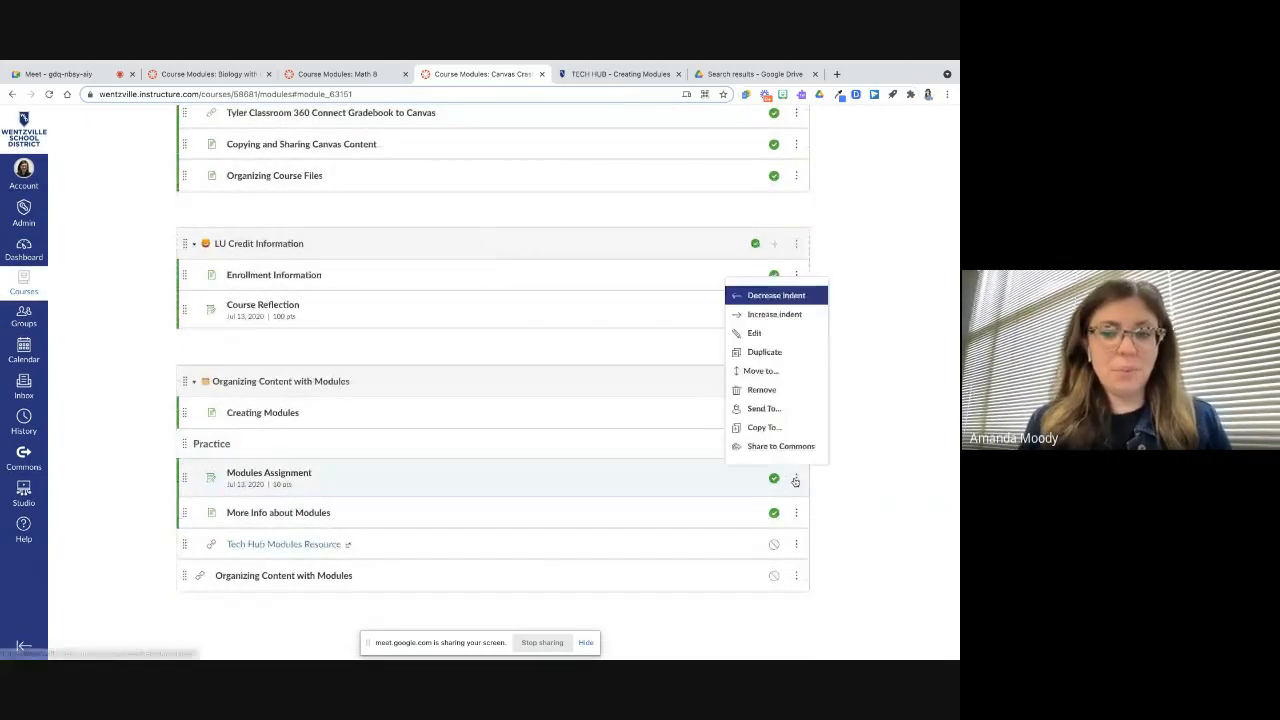
click(815, 486)
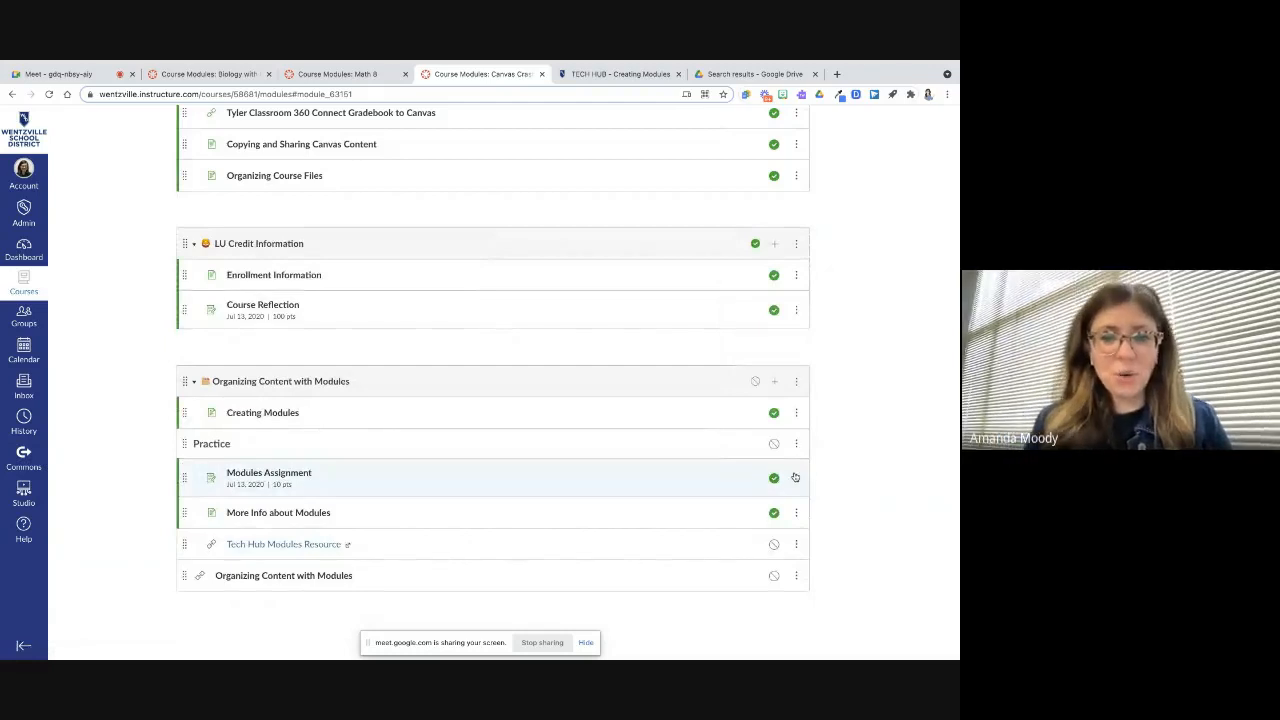
click(796, 478)
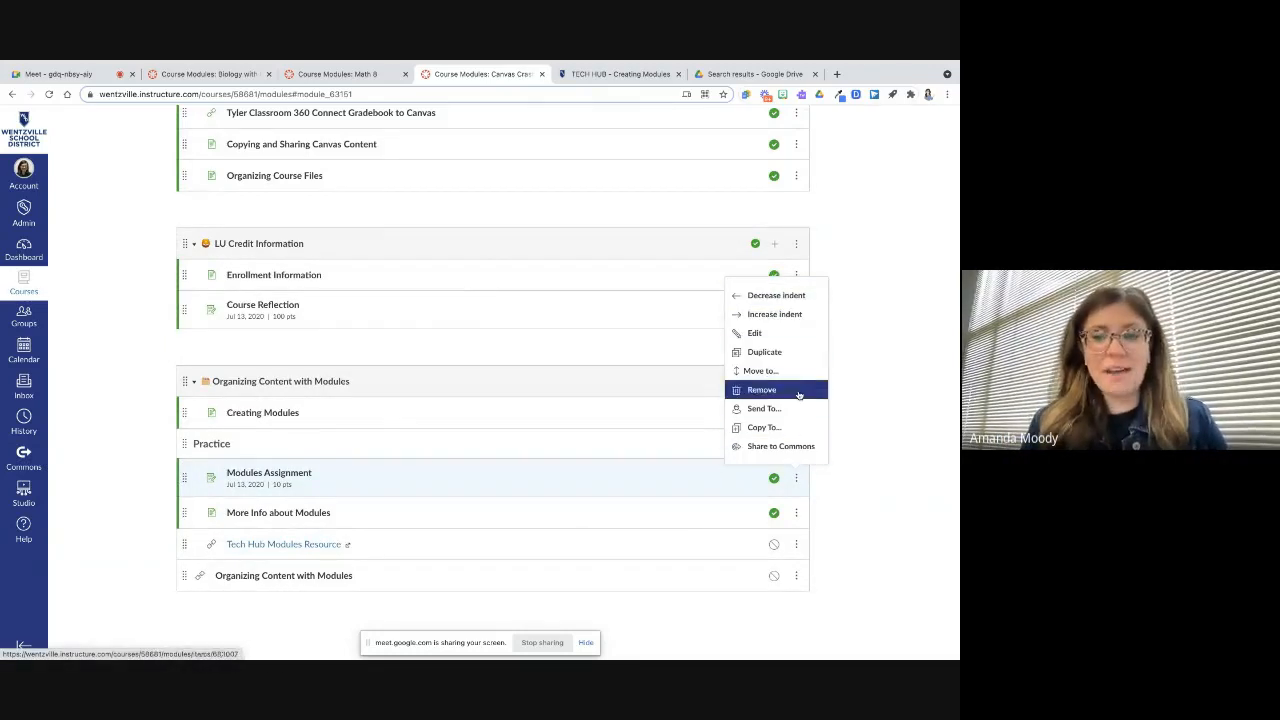
click(796, 443)
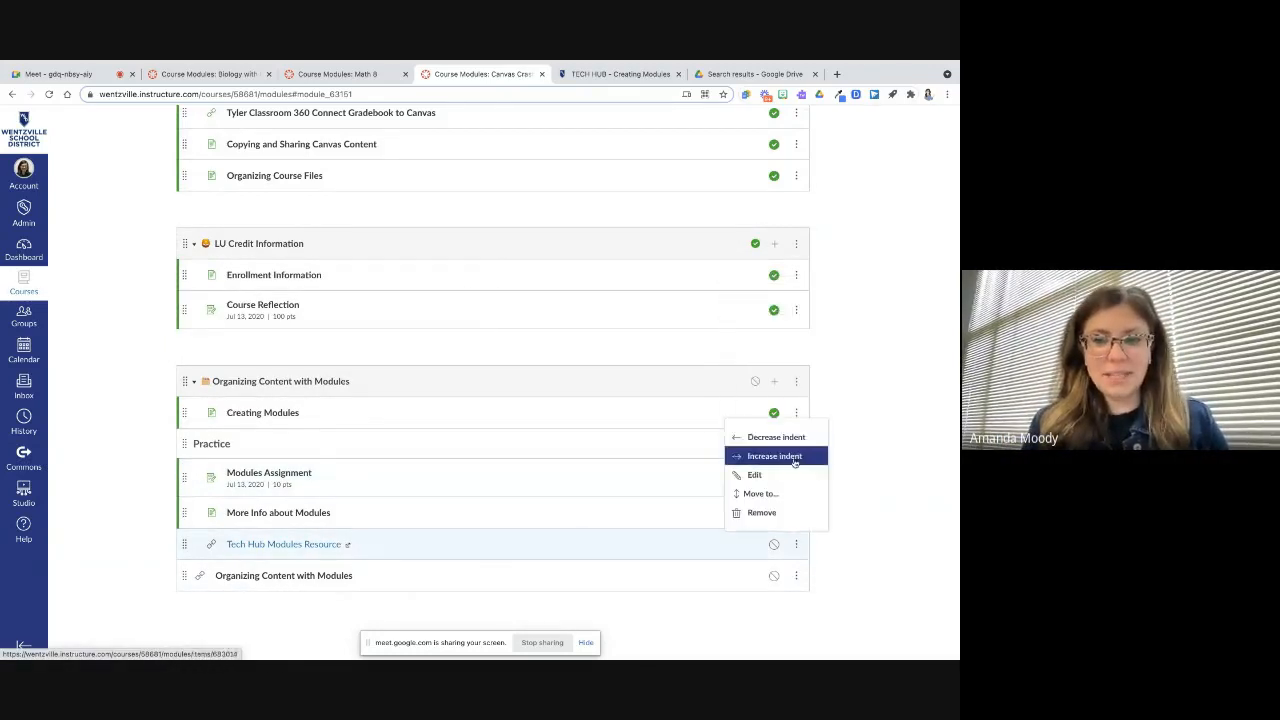
click(801, 434)
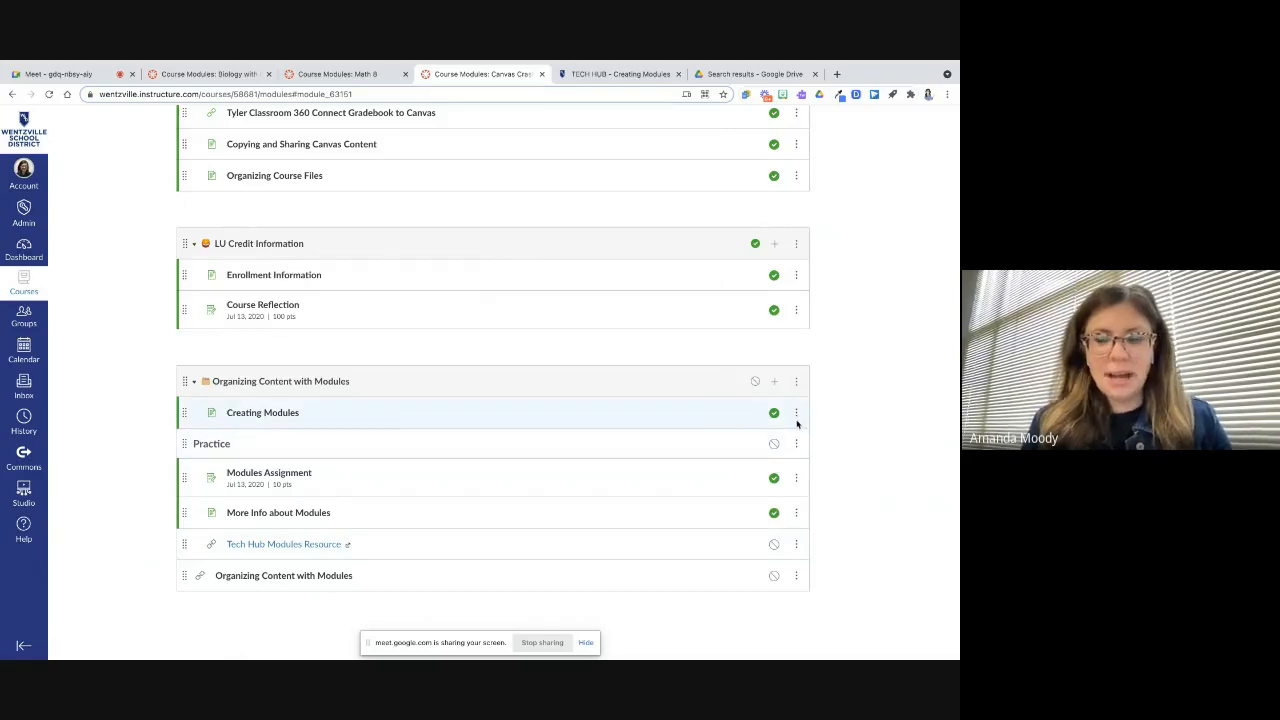
click(796, 416)
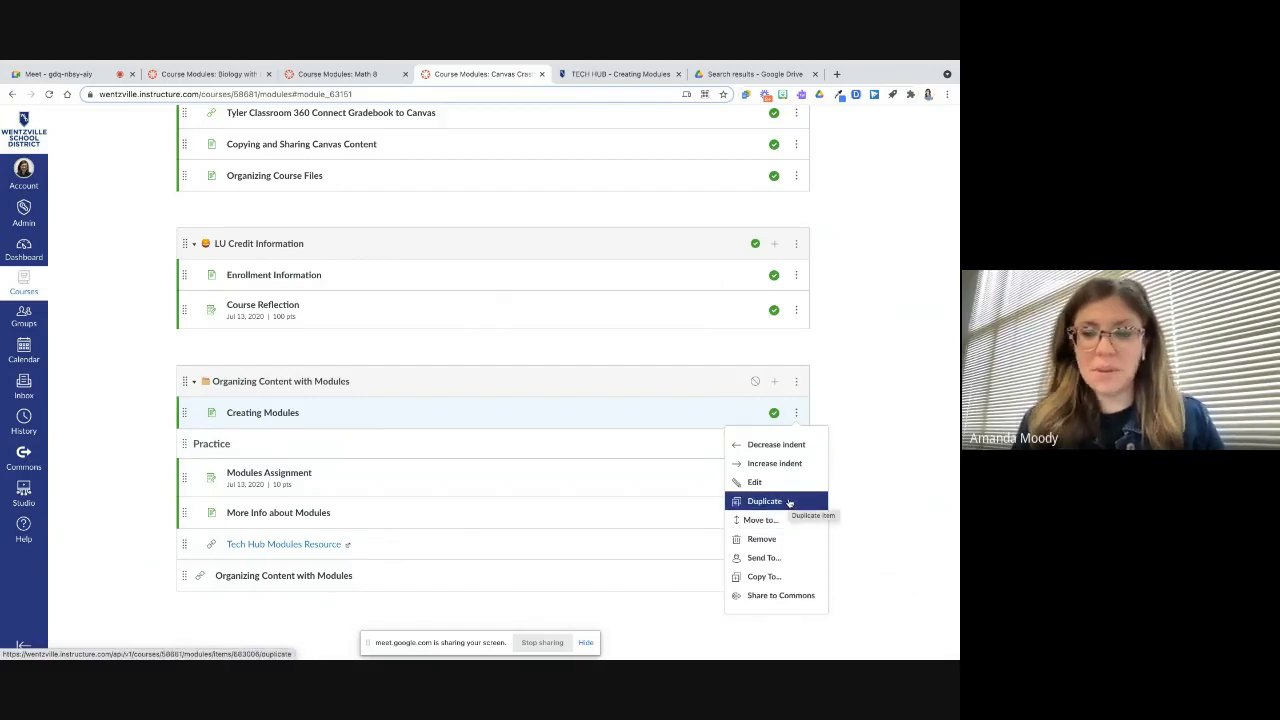
click(863, 467)
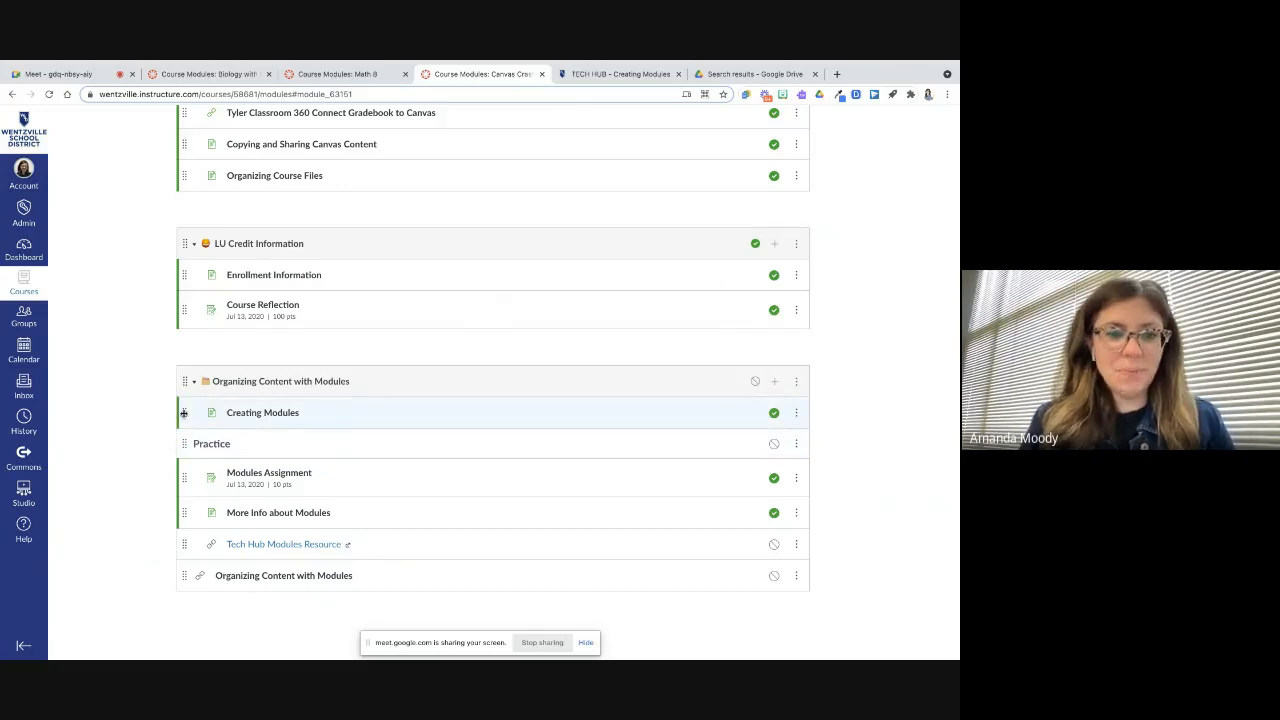
Move Creating Modules below the Practice header, and move the Organizing Content with Modules module above LU Credit Information
drag(184, 412, 182, 470)
drag(183, 456, 183, 452)
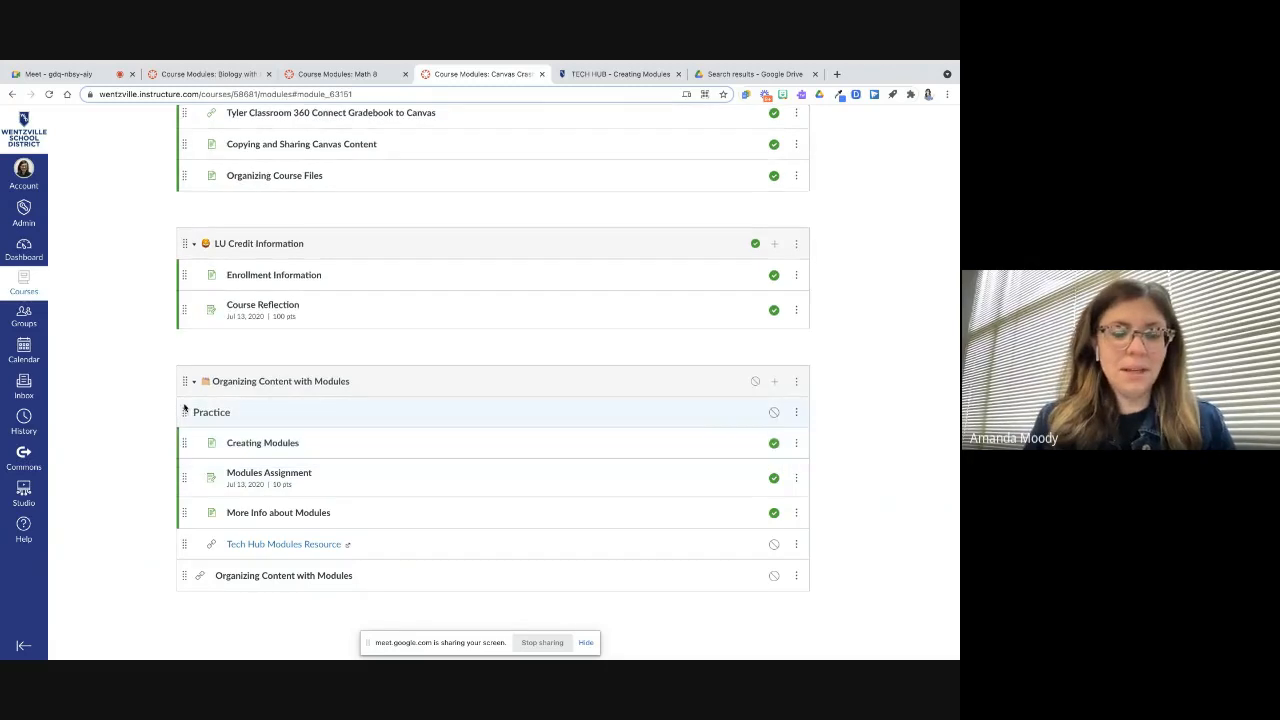
drag(183, 380, 209, 470)
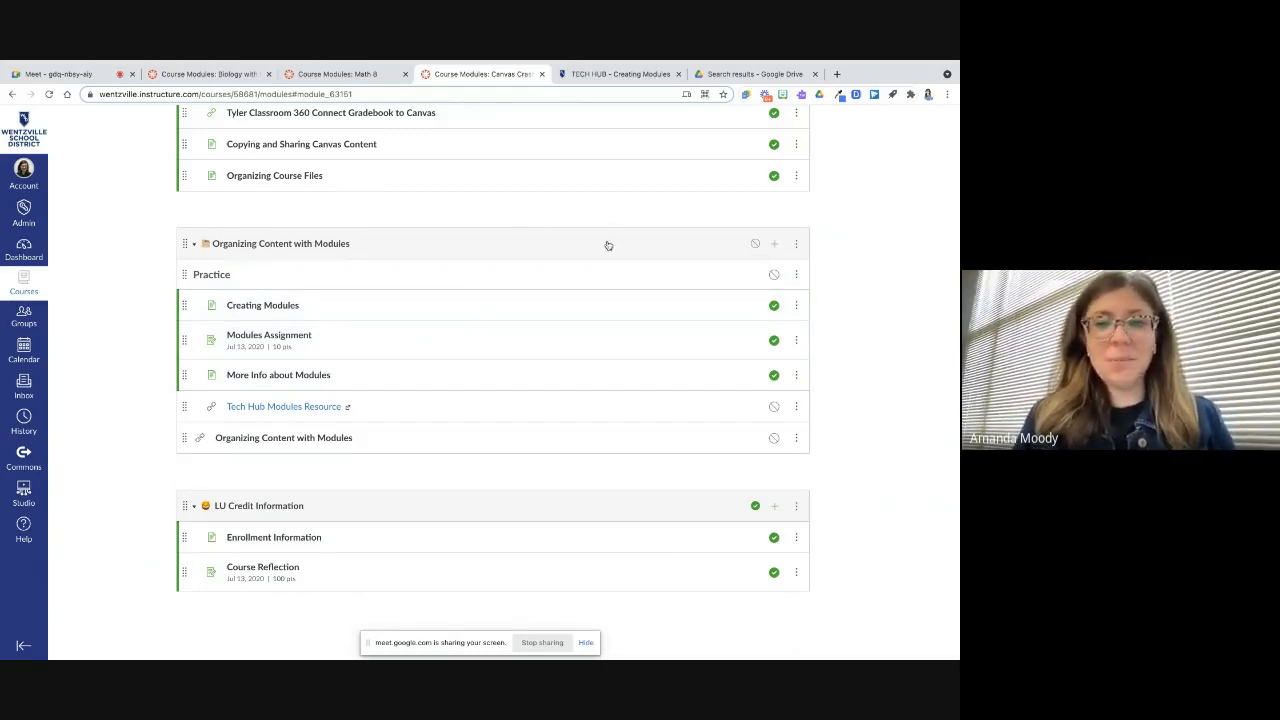
Publish the Organizing Content with Modules module together with all its items
click(754, 246)
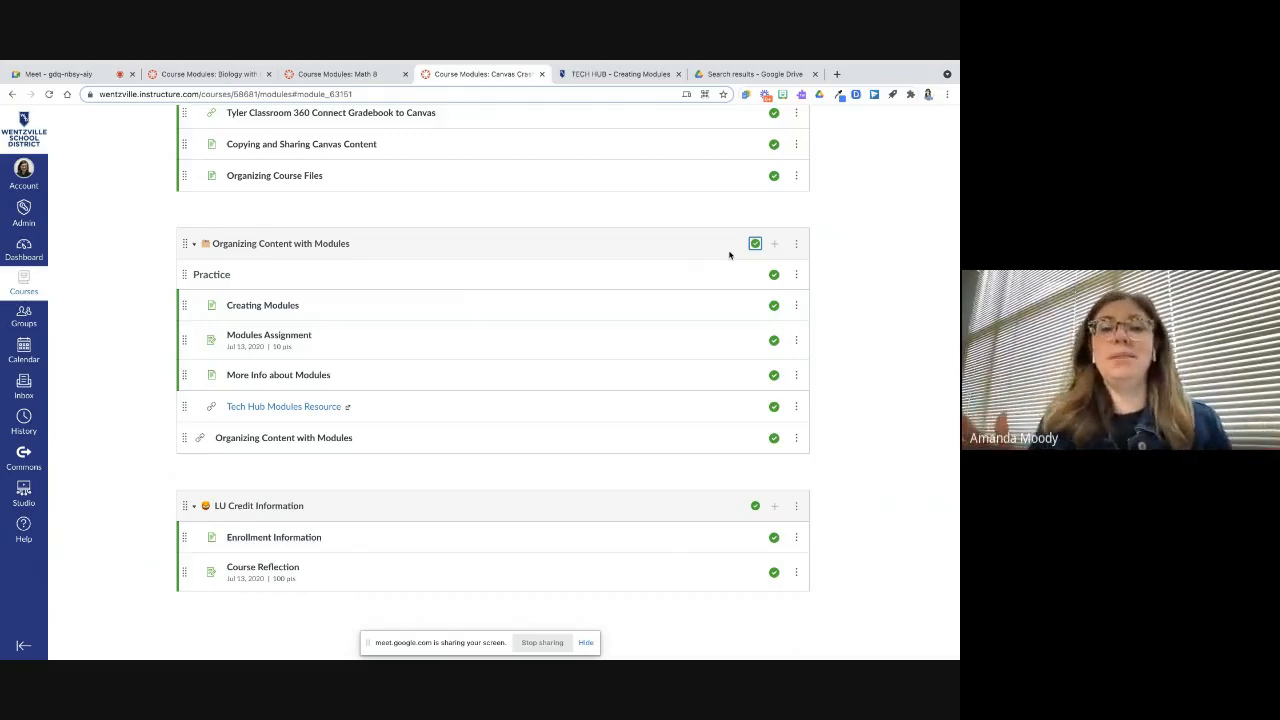
click(755, 243)
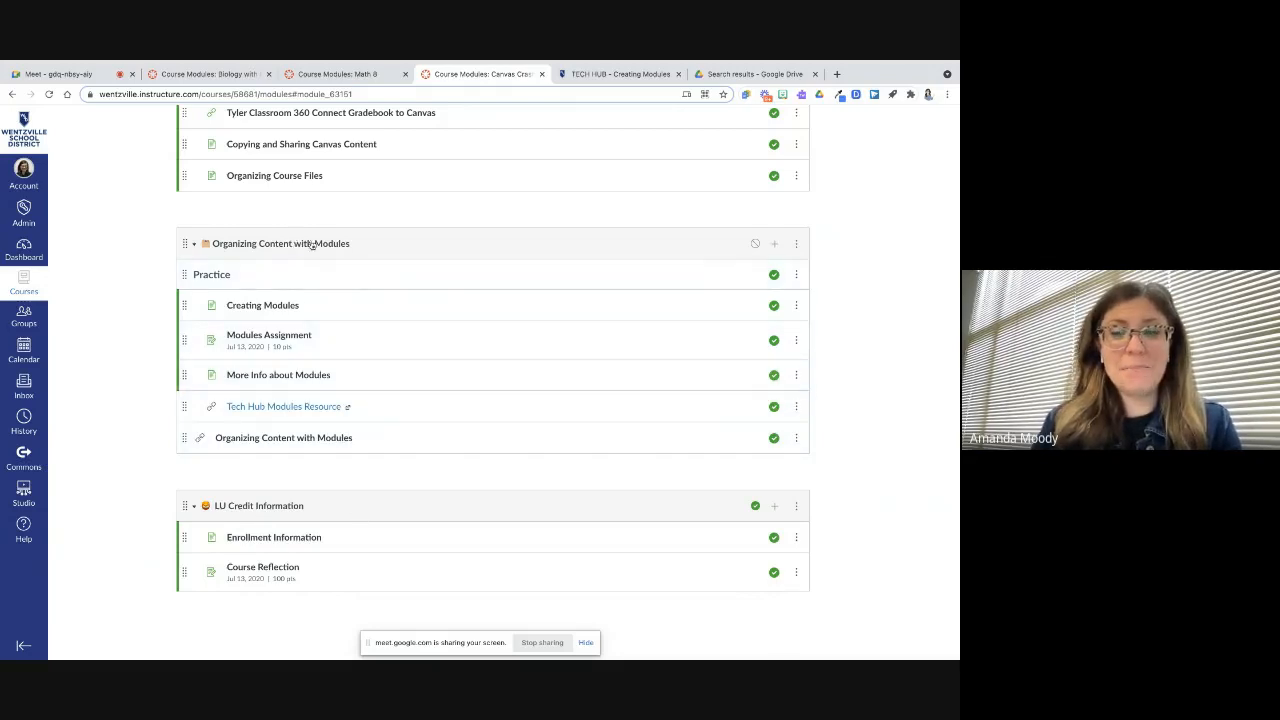
click(756, 246)
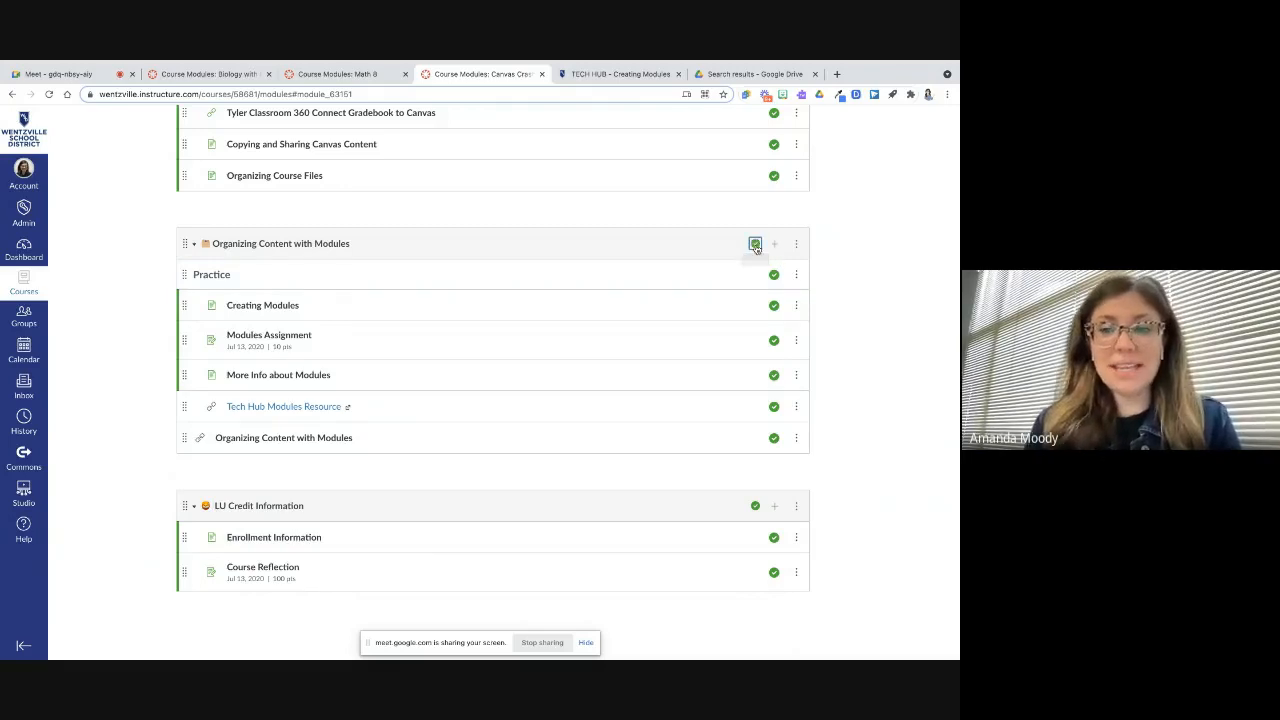
Toggle the Tech Hub Modules Resource and Organizing Content with Modules links to unpublished and back to published
click(773, 406)
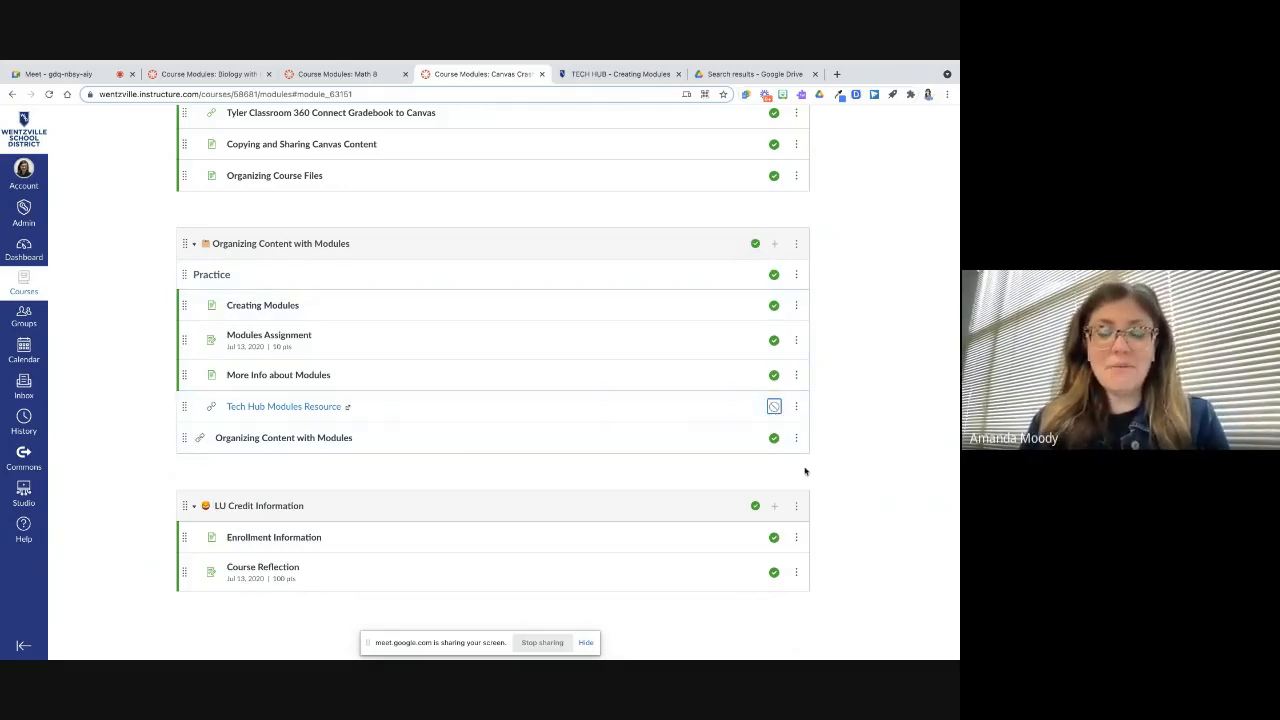
click(774, 438)
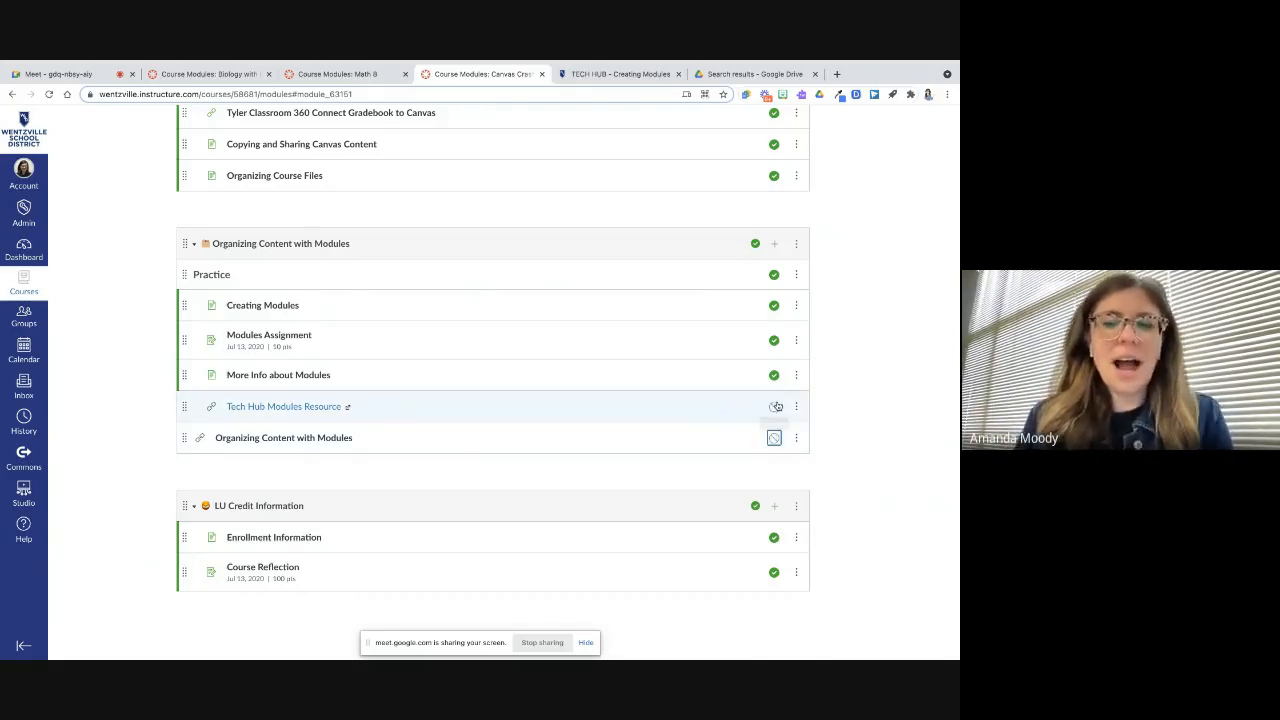
click(858, 449)
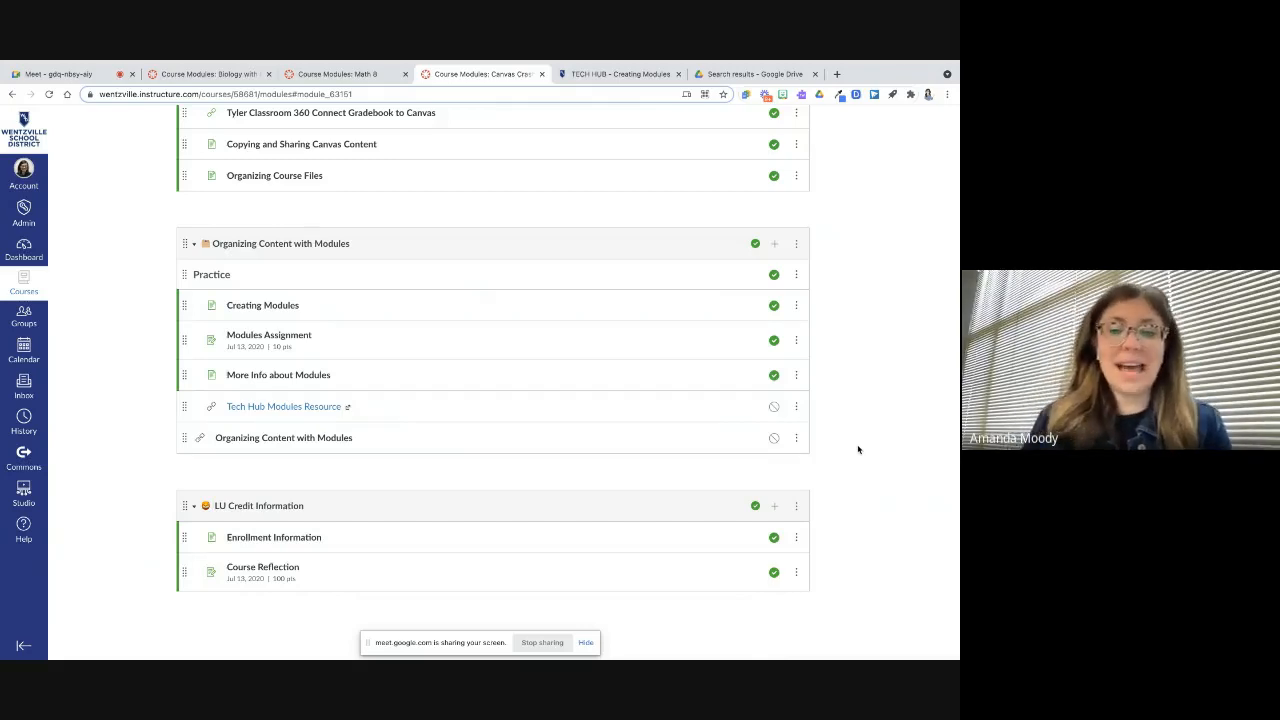
click(774, 406)
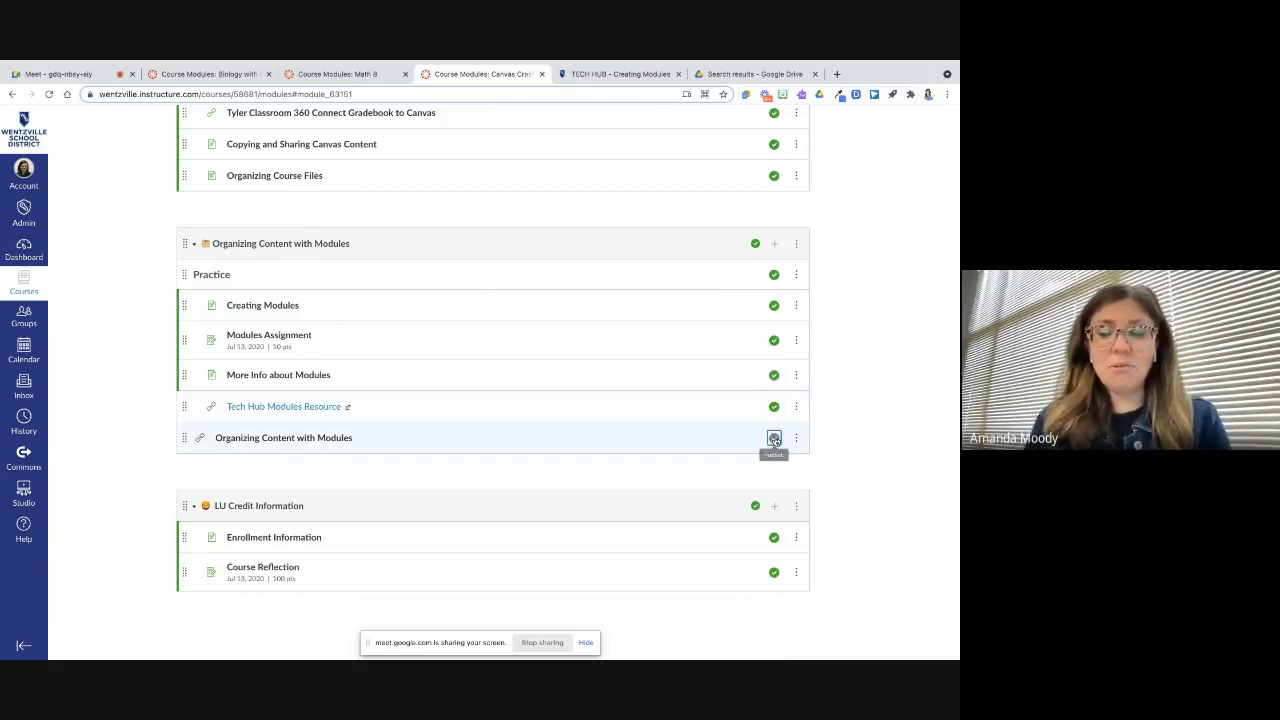
click(774, 440)
Switch to the Math 8 course and browse its unit modules and text headers as examples, then return to the Canvas Crash Course tab
scroll(868, 387, up, 1)
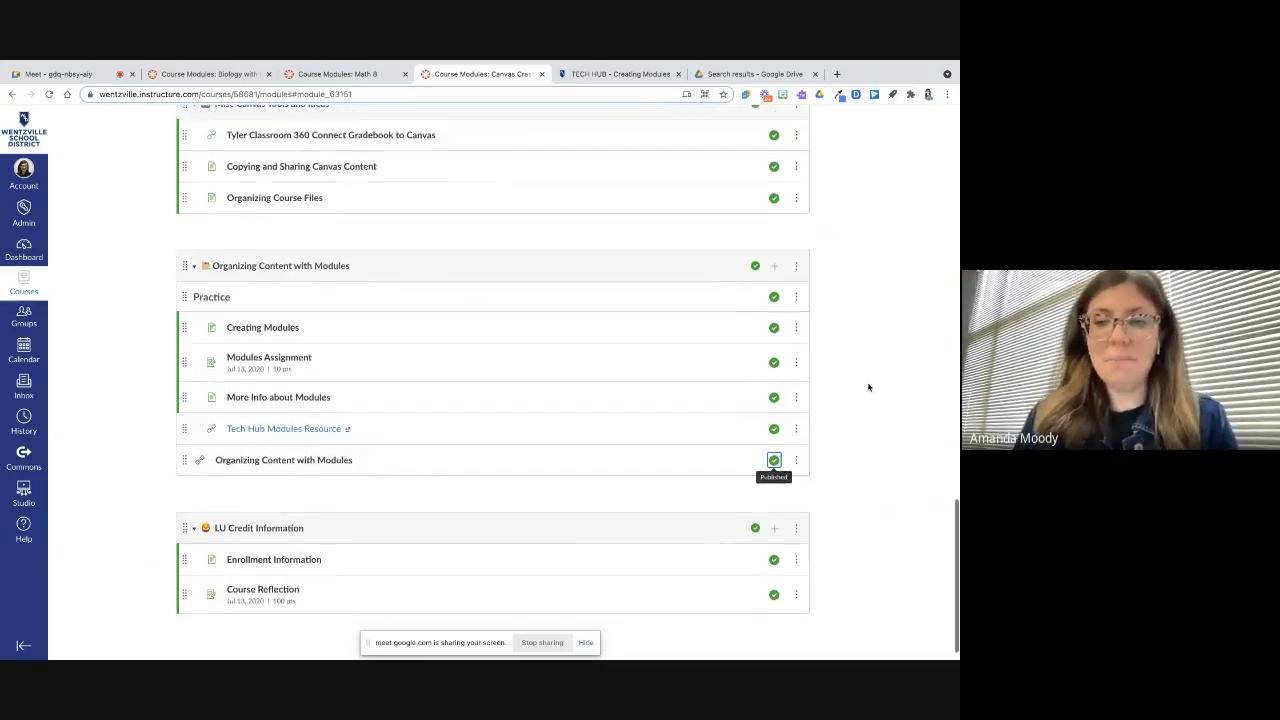
scroll(868, 387, up, 10)
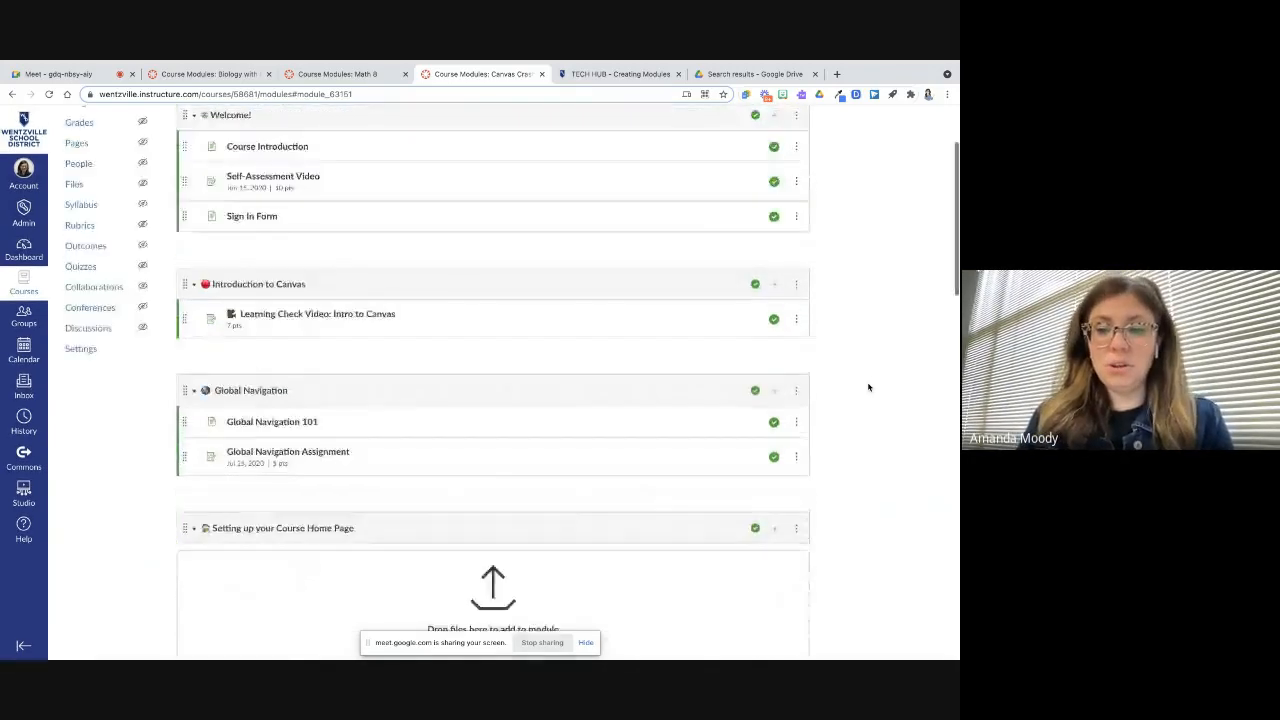
scroll(868, 387, up, 3)
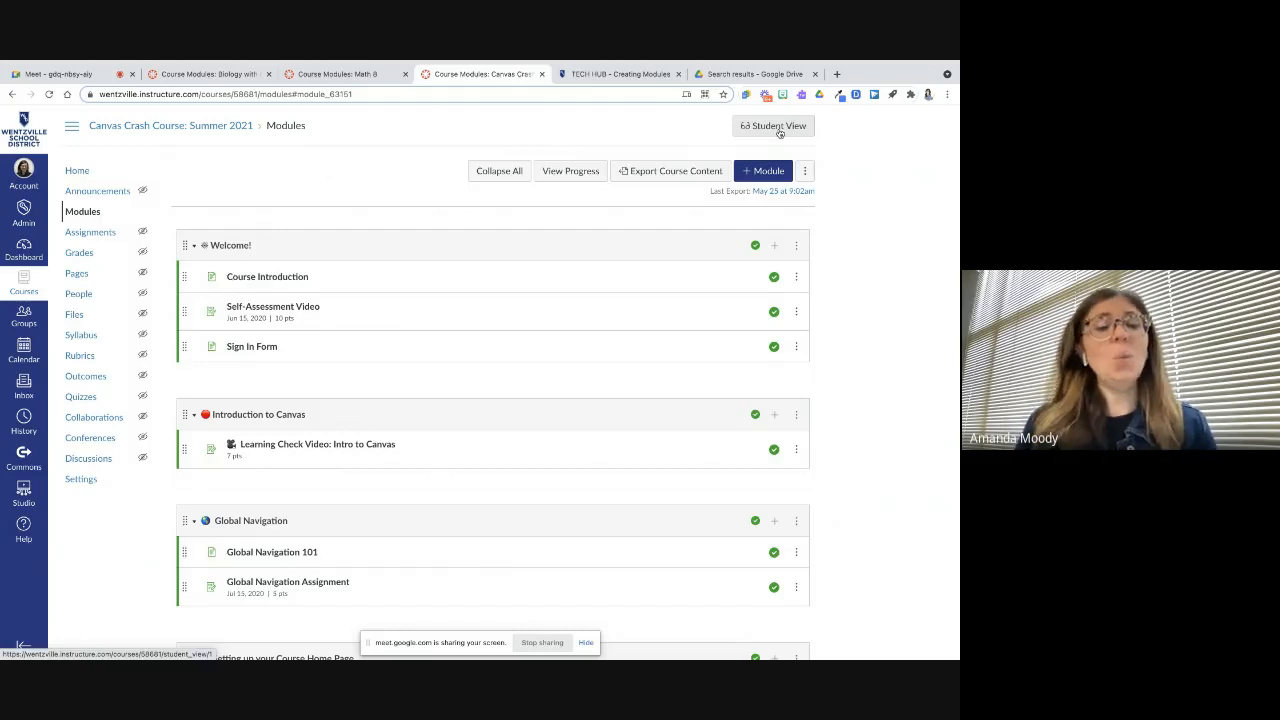
click(389, 75)
scroll(383, 290, up, 10)
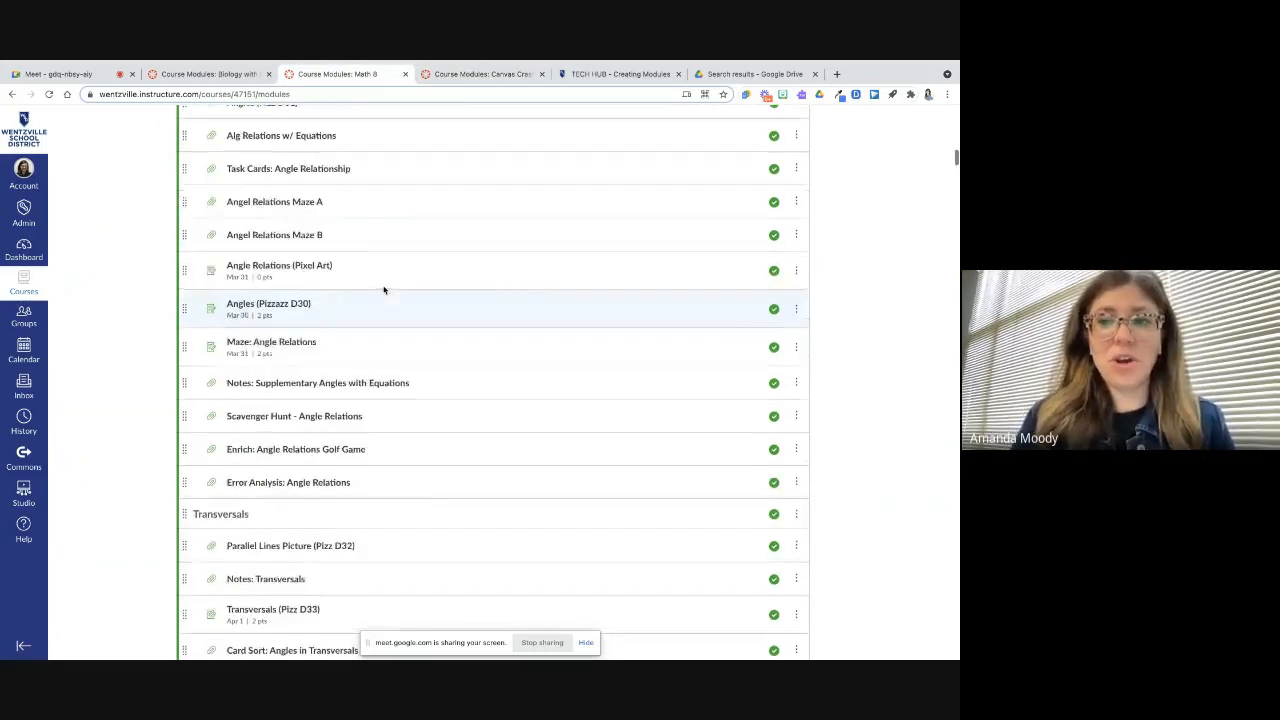
scroll(383, 290, down, 12)
scroll(383, 290, down, 20)
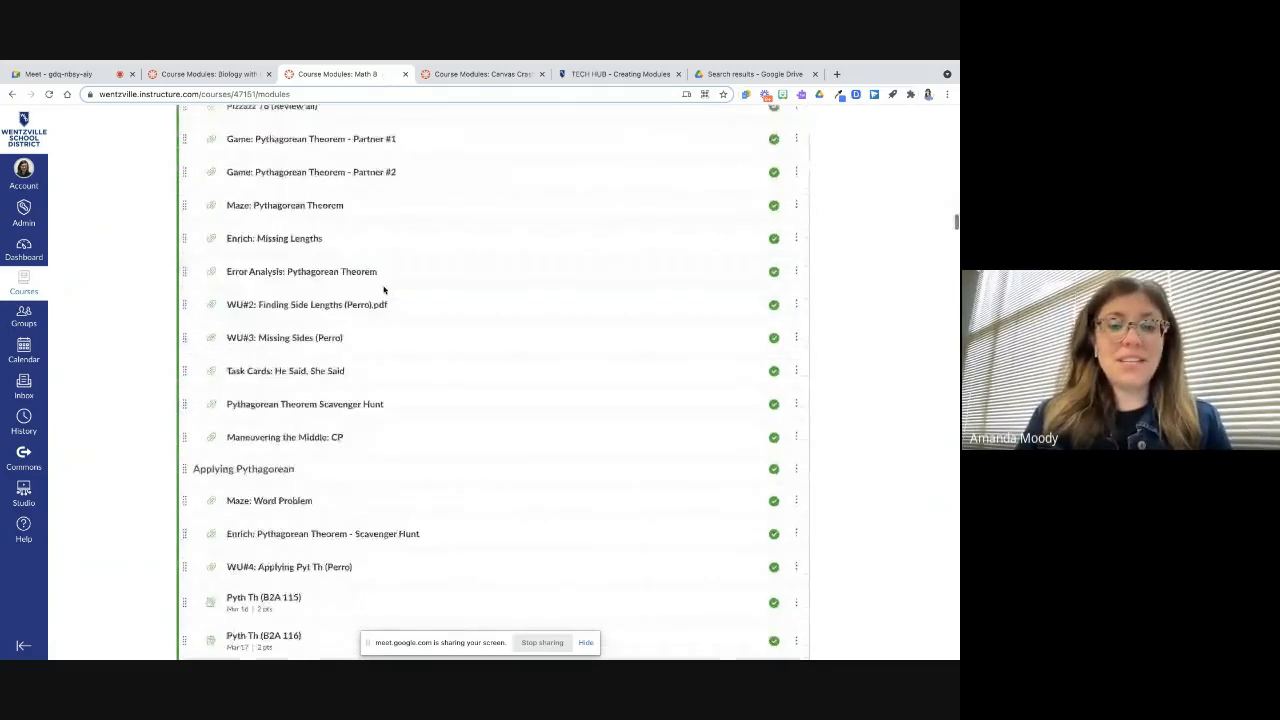
scroll(383, 290, down, 15)
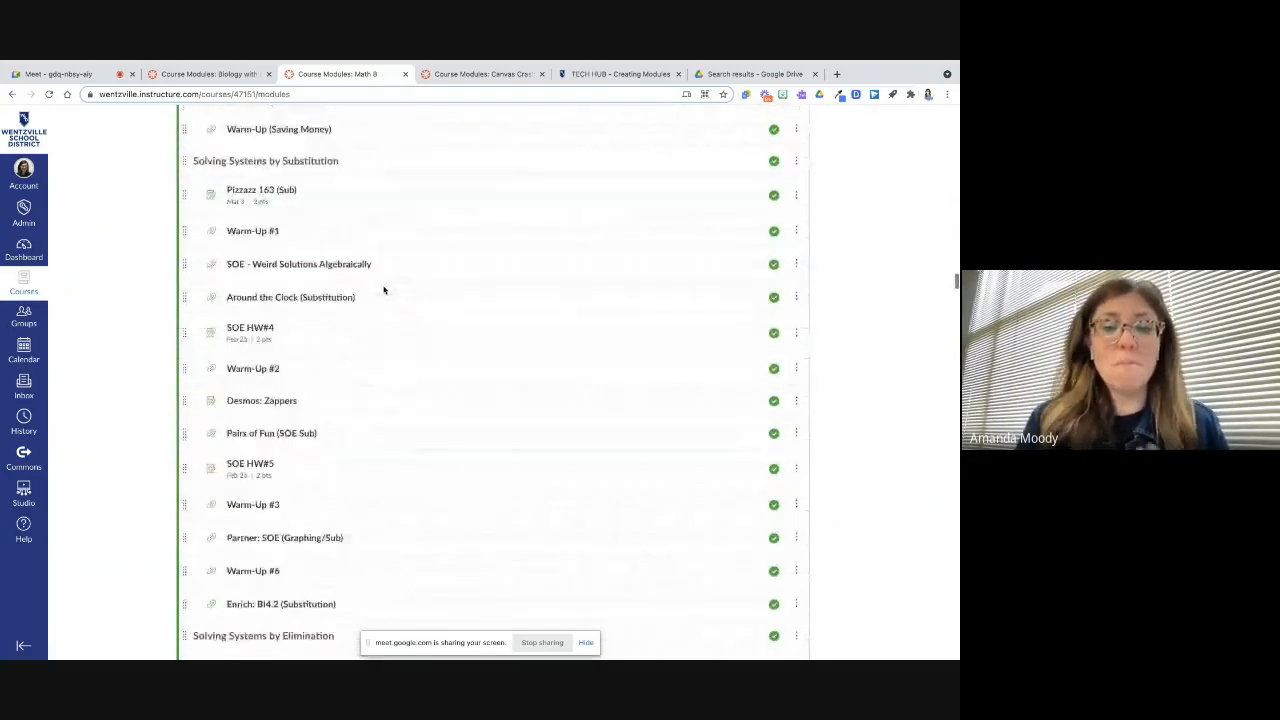
scroll(383, 290, down, 15)
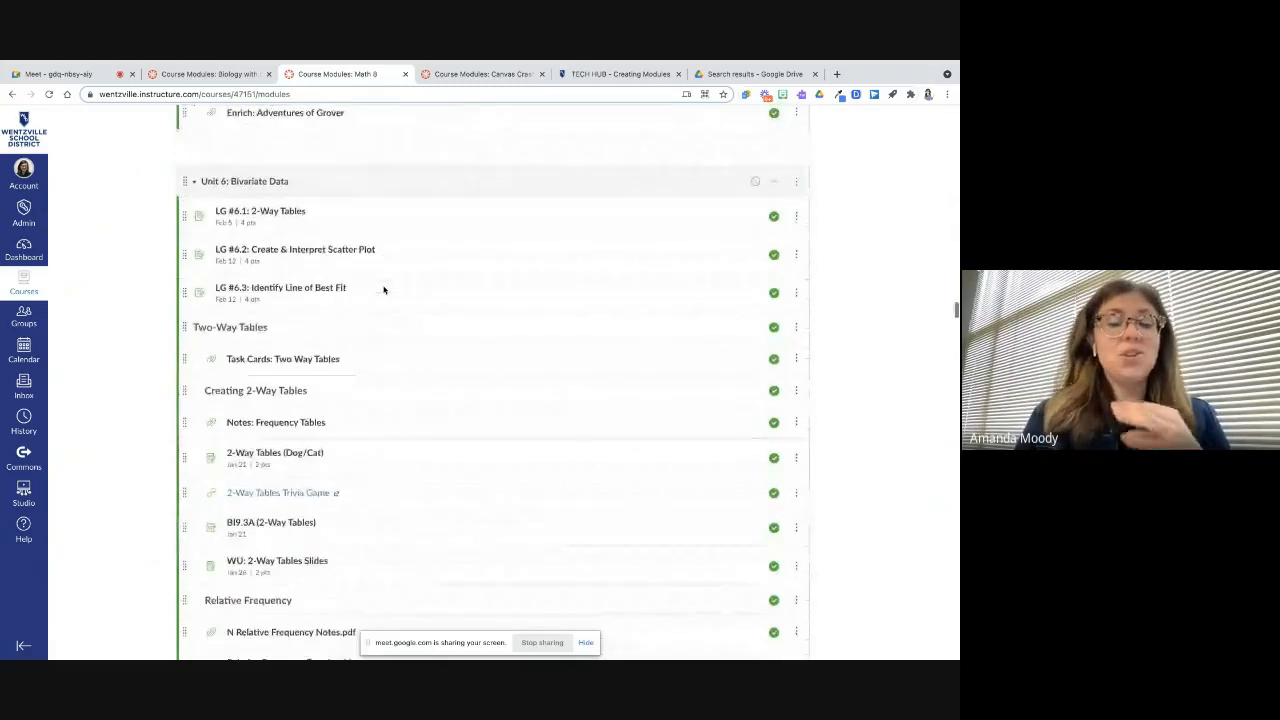
scroll(383, 290, down, 5)
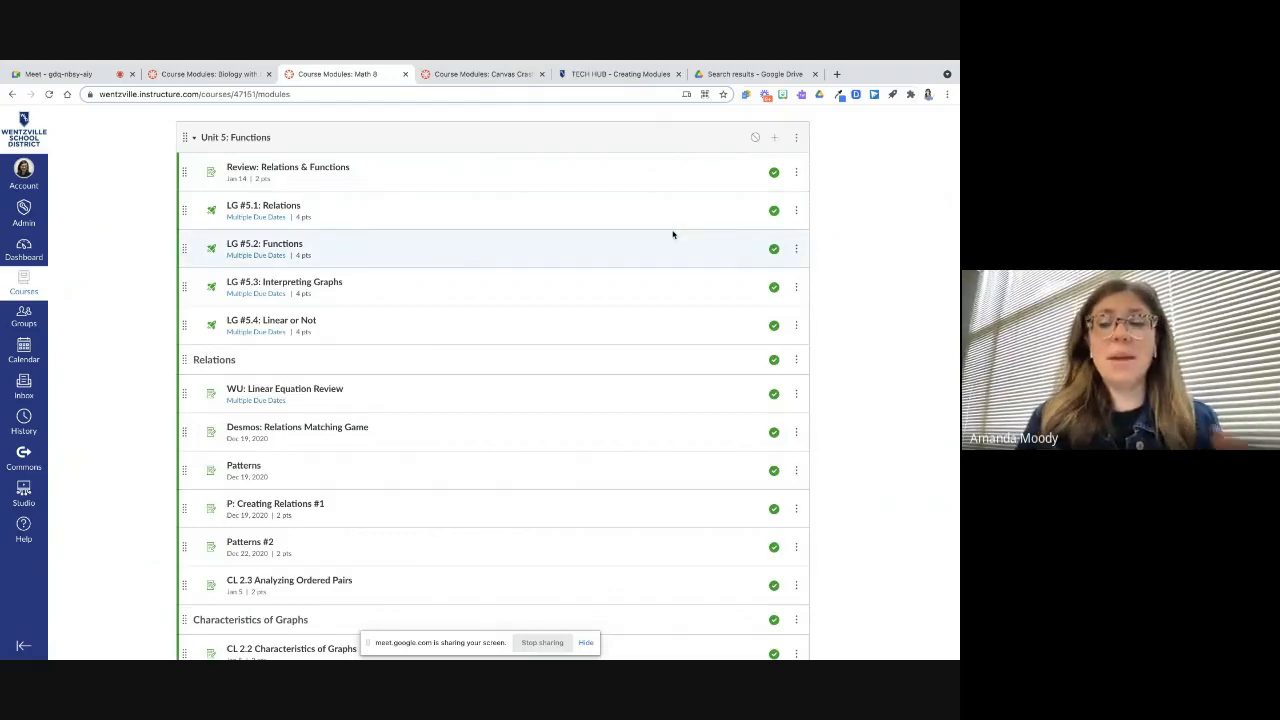
scroll(673, 237, down, 15)
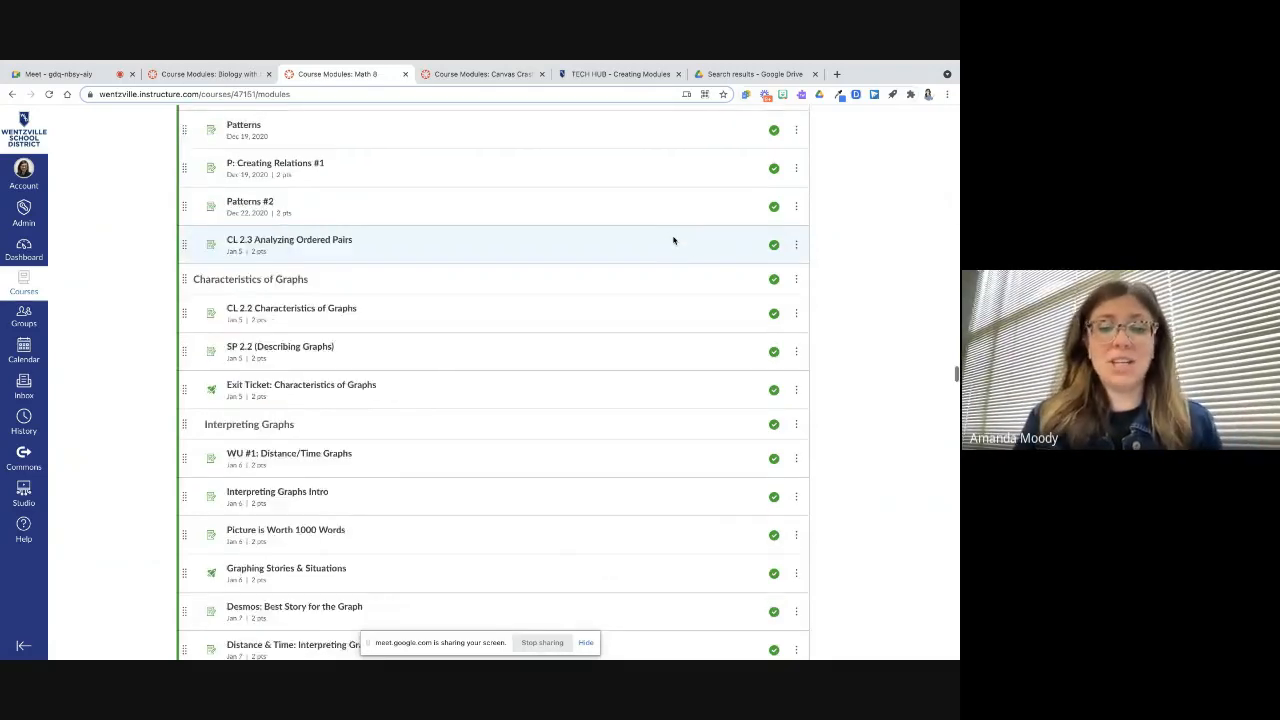
scroll(673, 240, down, 2)
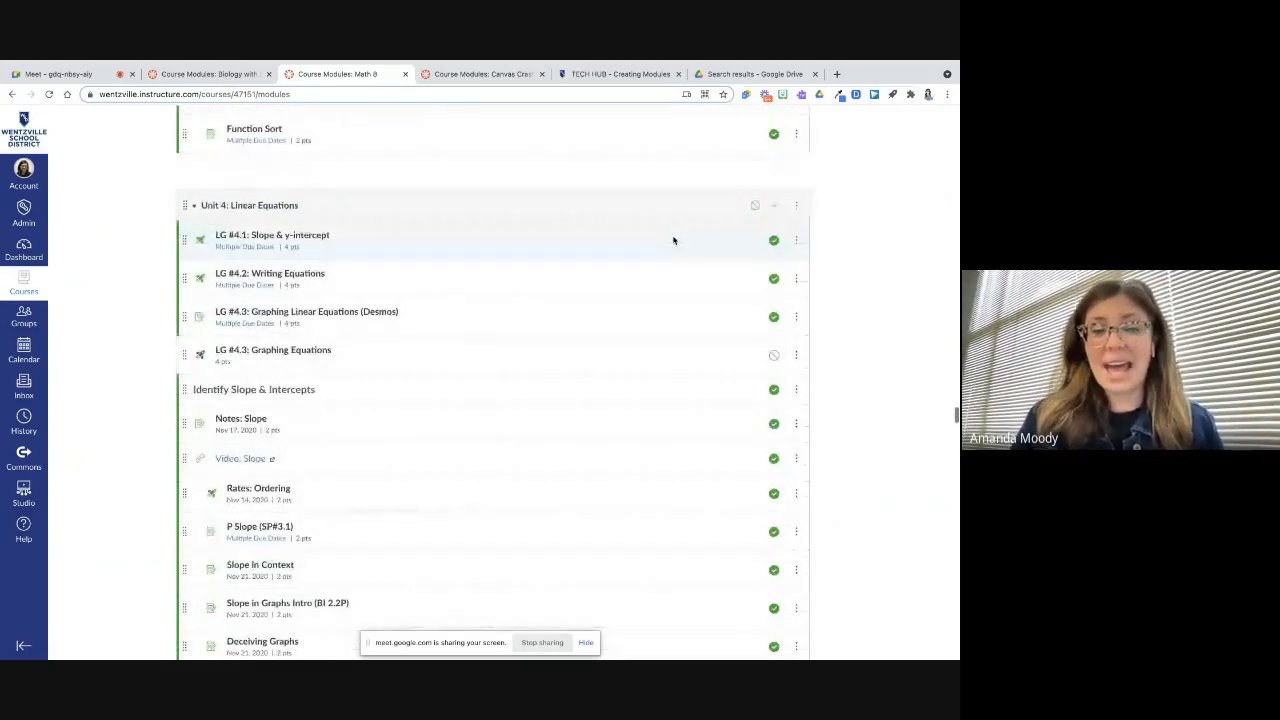
scroll(816, 320, up, 10)
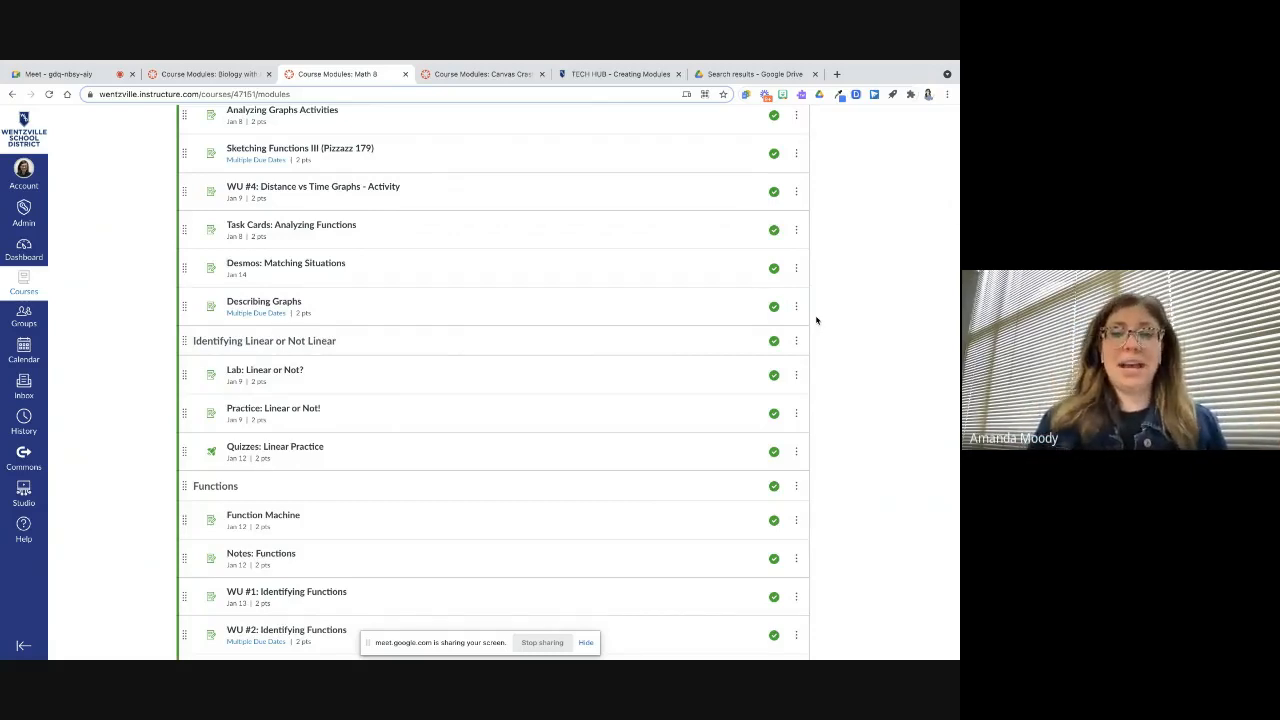
scroll(816, 320, down, 15)
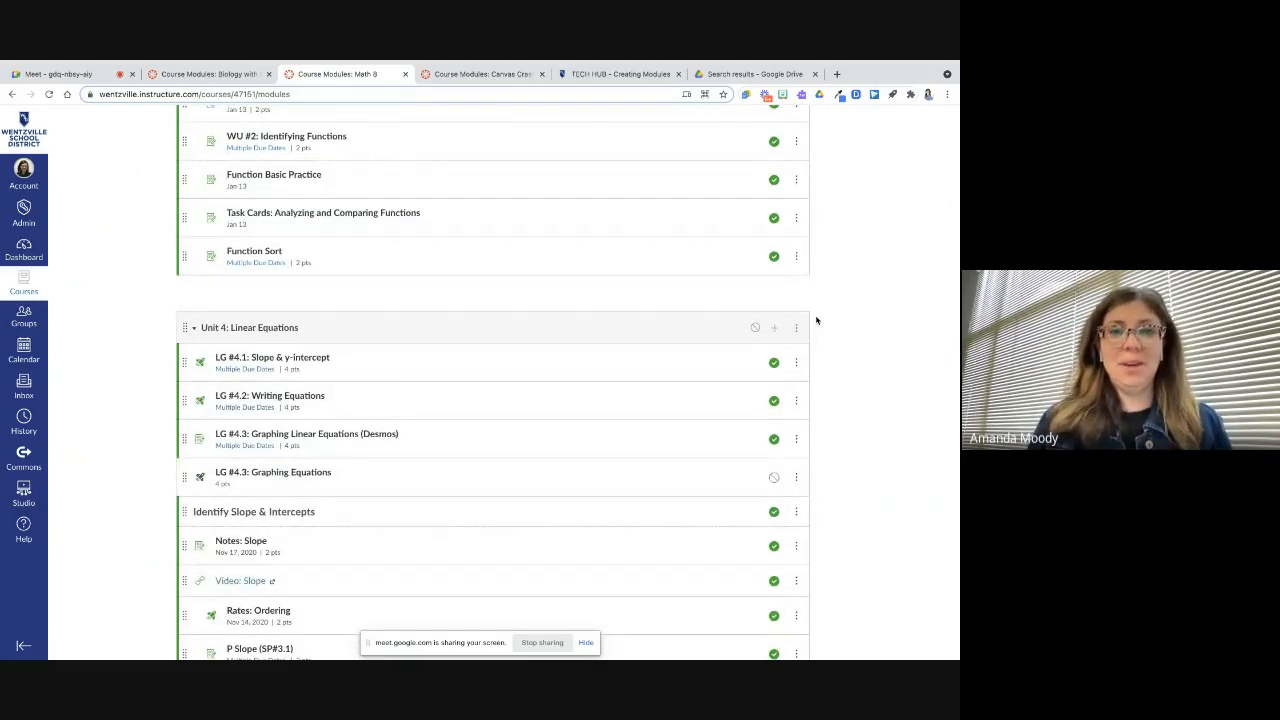
click(480, 74)
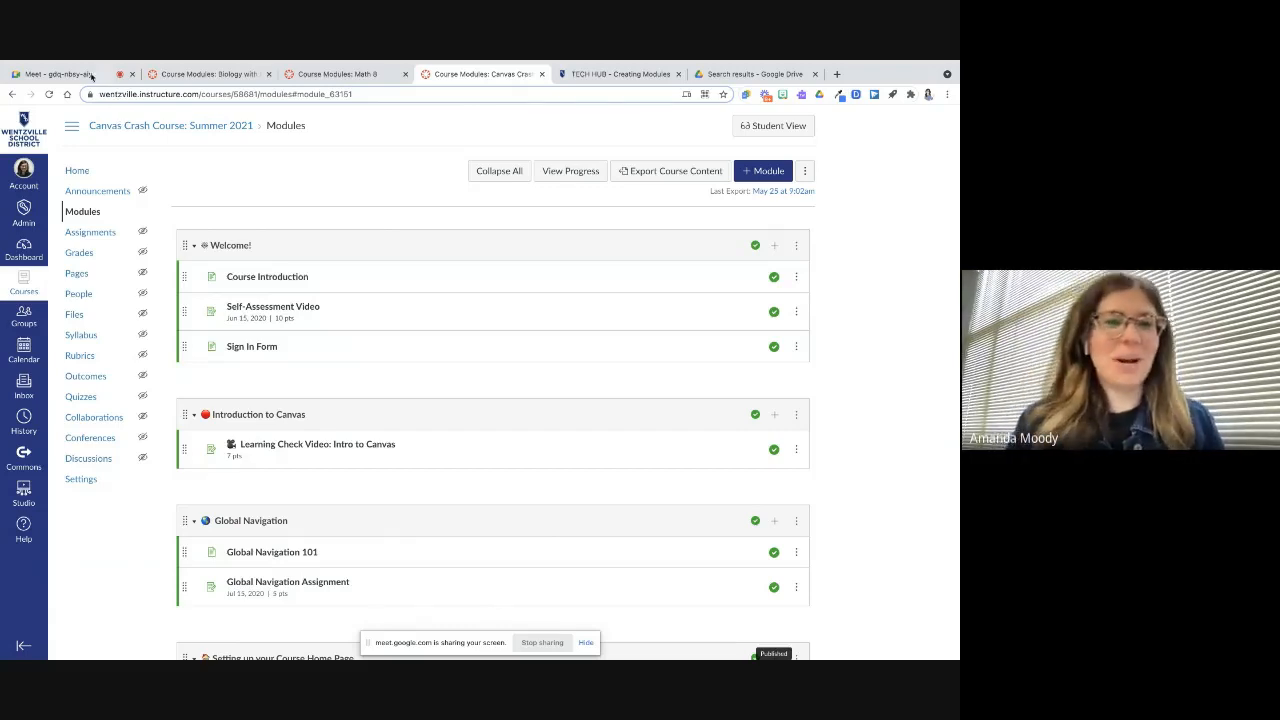
Switch to the Google Meet tab and stop the meeting recording
click(89, 74)
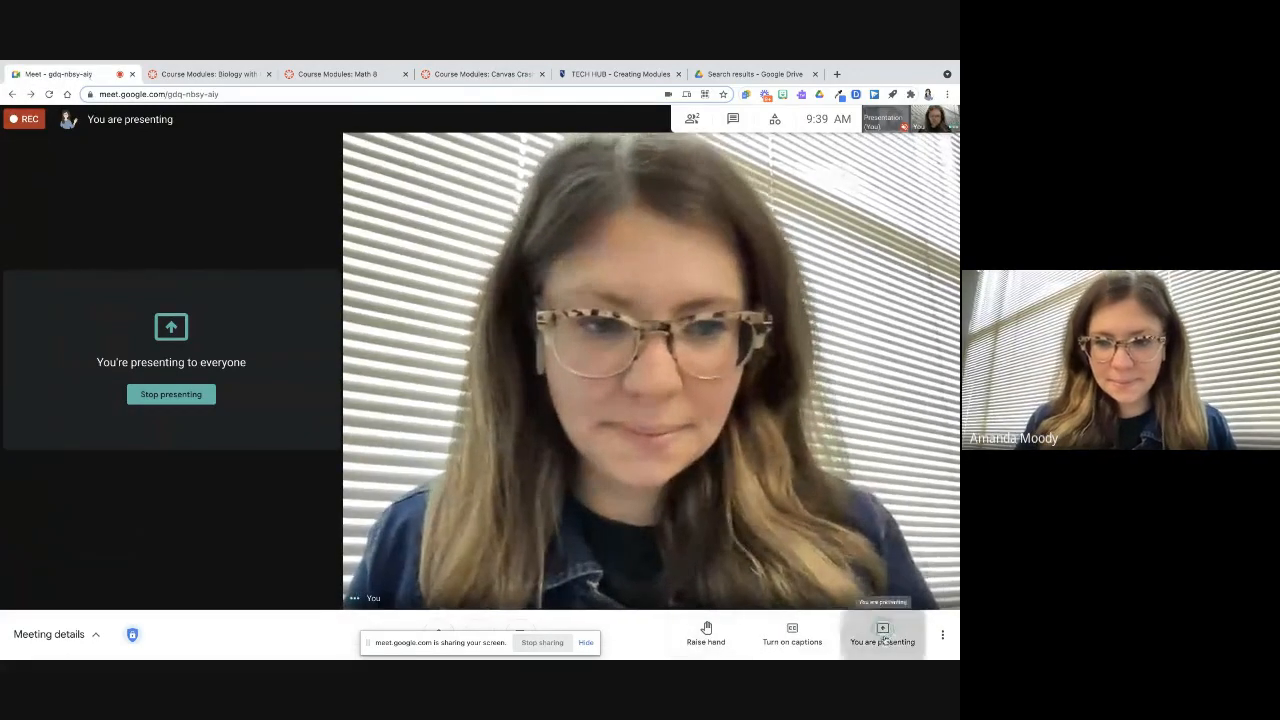
click(943, 632)
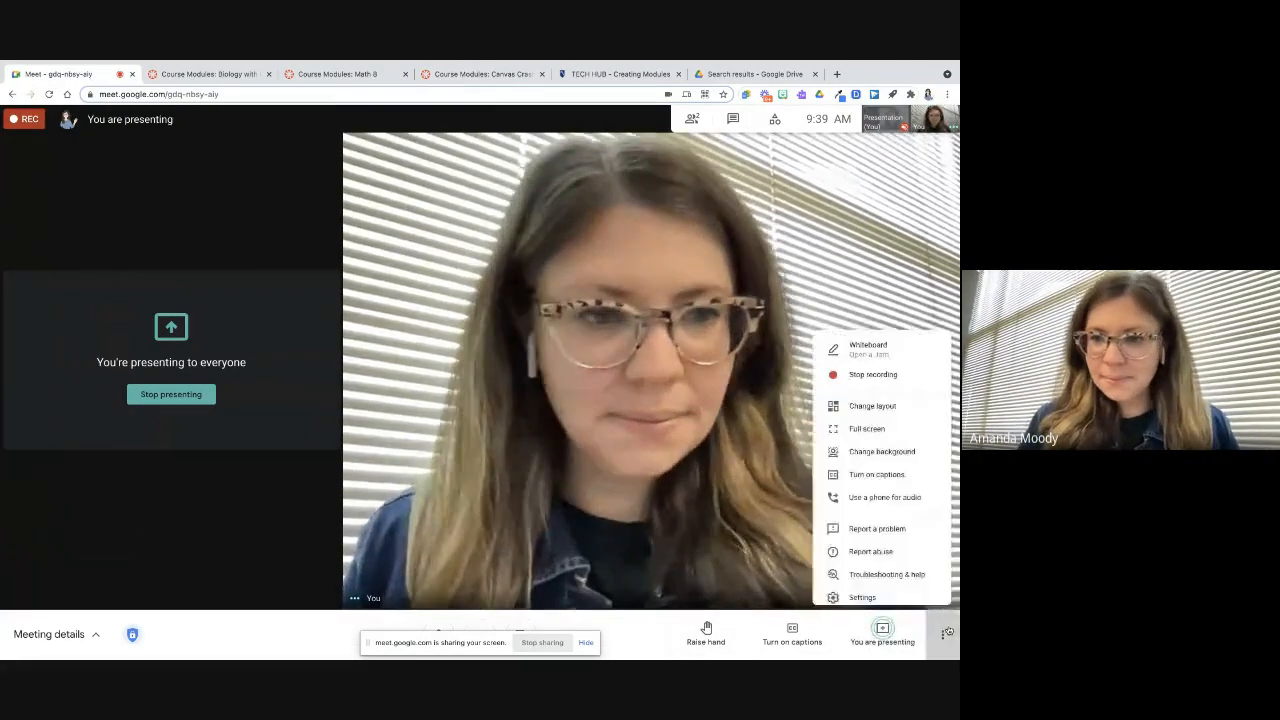
click(850, 360)
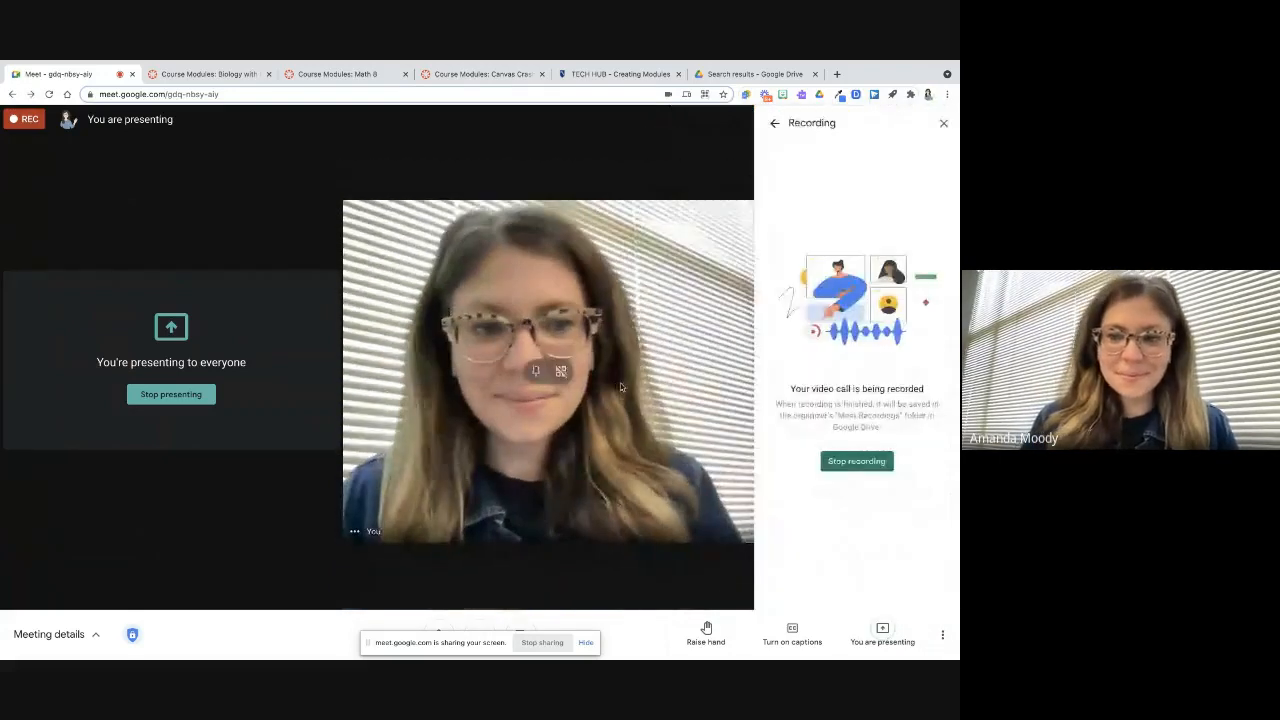